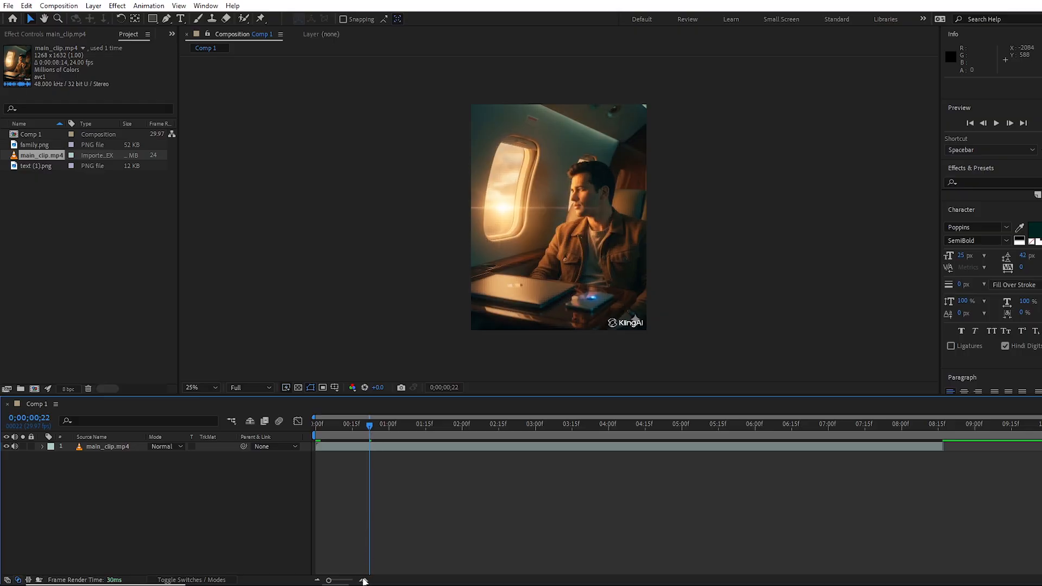
# - Add text (1).png to Comp 1 as a new layer above main_clip.mp4
pyautogui.click(364, 580)
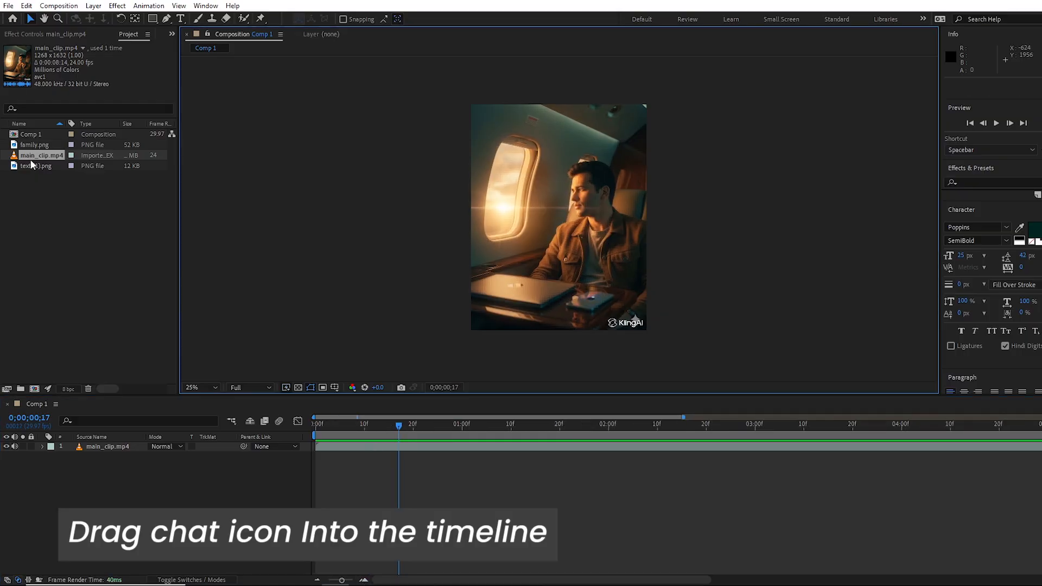
pyautogui.click(32, 170)
pyautogui.moveTo(31, 170); pyautogui.dragTo(95, 446)
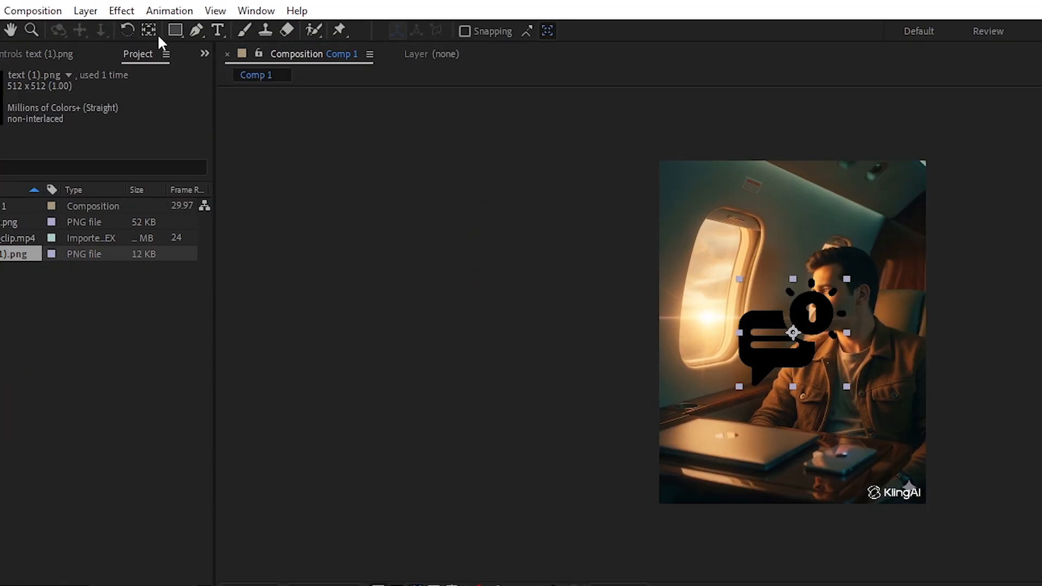
# - Place the chat icon's anchor point at the tip of its bubble tail and position the icon over the phone
pyautogui.click(156, 32)
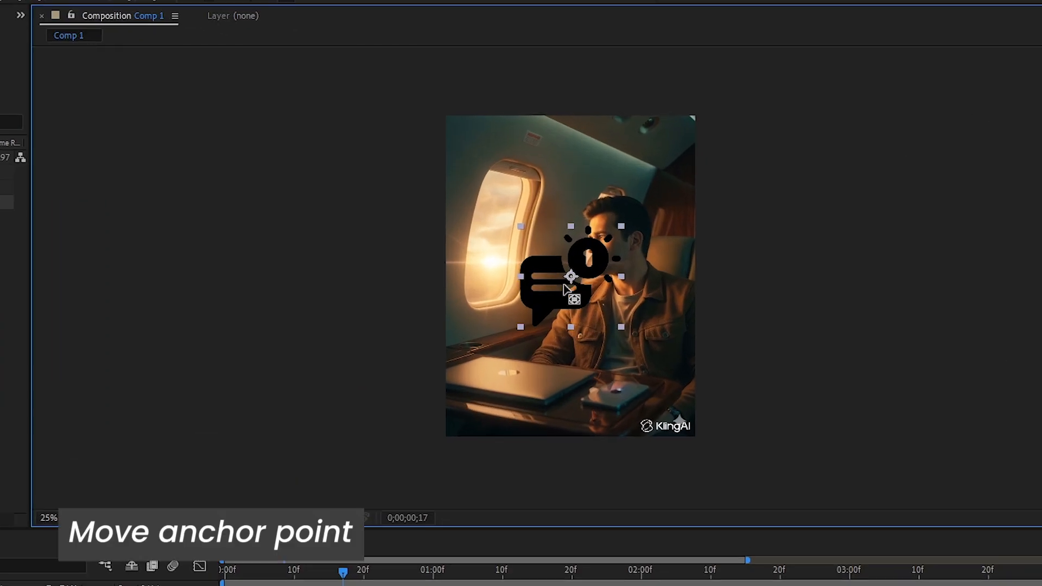
pyautogui.moveTo(564, 286); pyautogui.dragTo(535, 328)
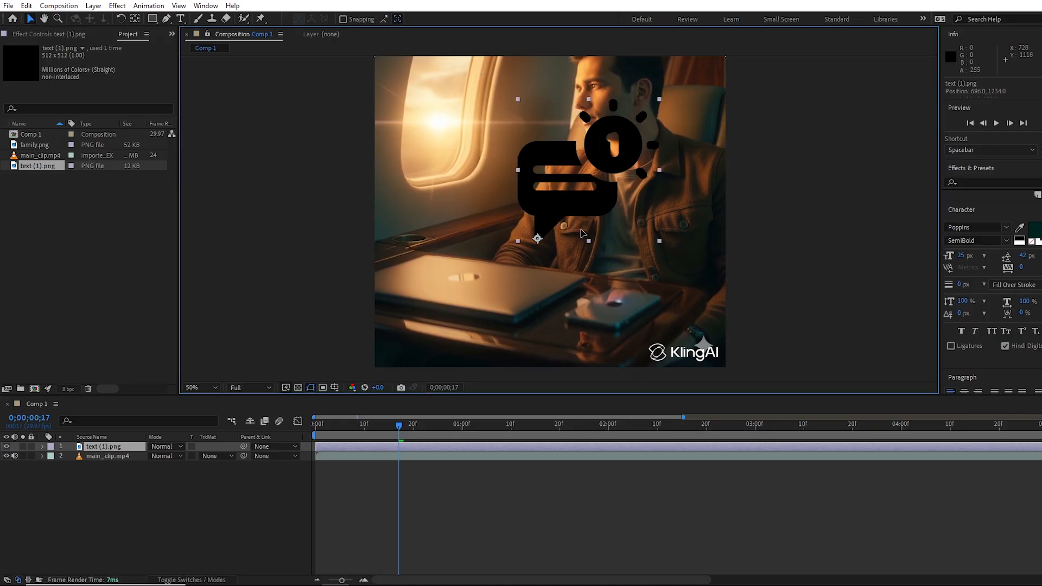
pyautogui.moveTo(564, 215); pyautogui.dragTo(619, 257)
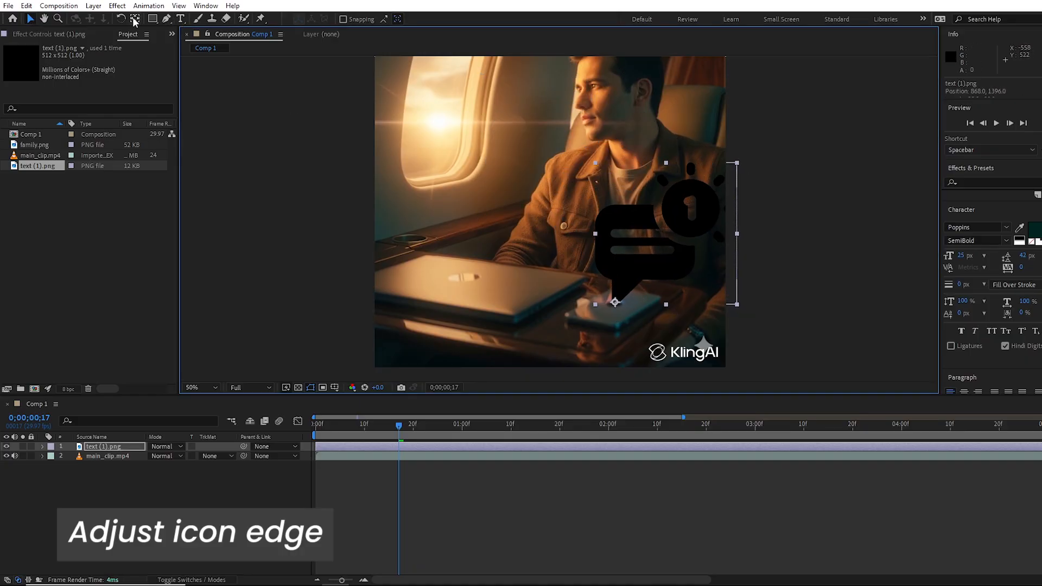
pyautogui.press('y')
pyautogui.moveTo(616, 304); pyautogui.dragTo(613, 307)
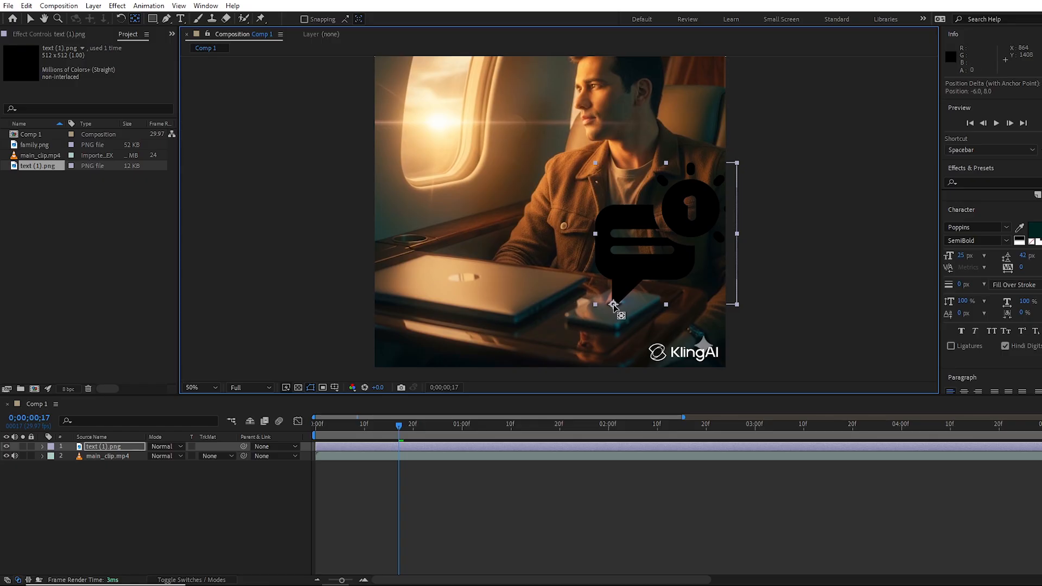
# - Set the Scale of the text (1).png layer to 20%
pyautogui.click(163, 483)
pyautogui.click(112, 446)
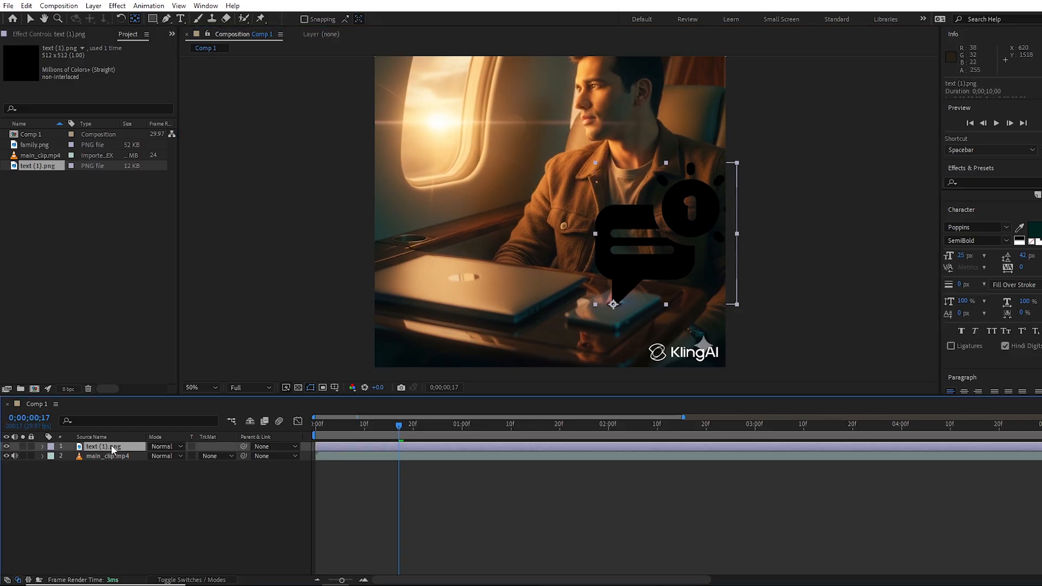
pyautogui.press('s')
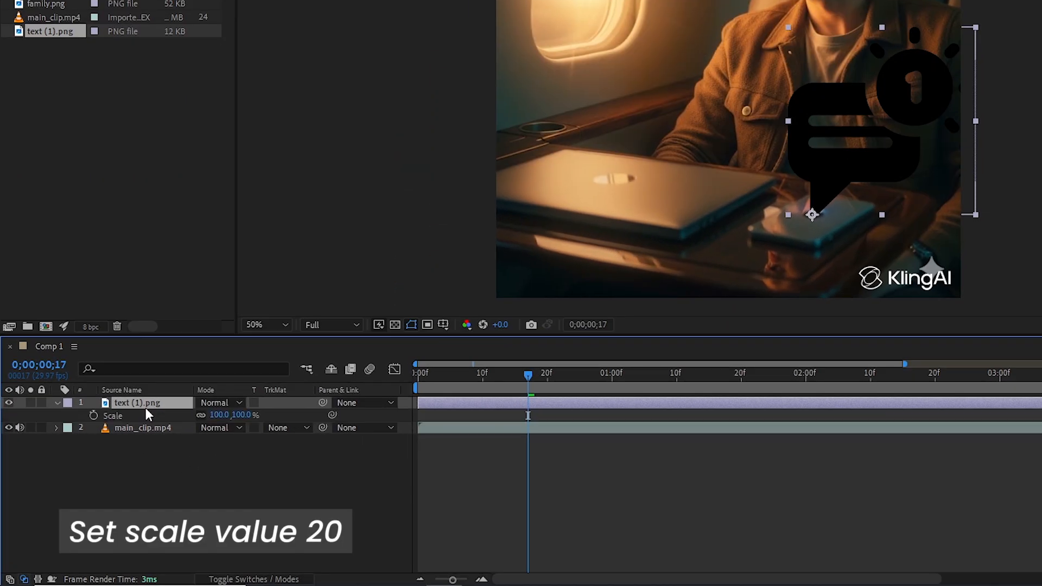
pyautogui.click(219, 415)
pyautogui.write('20')
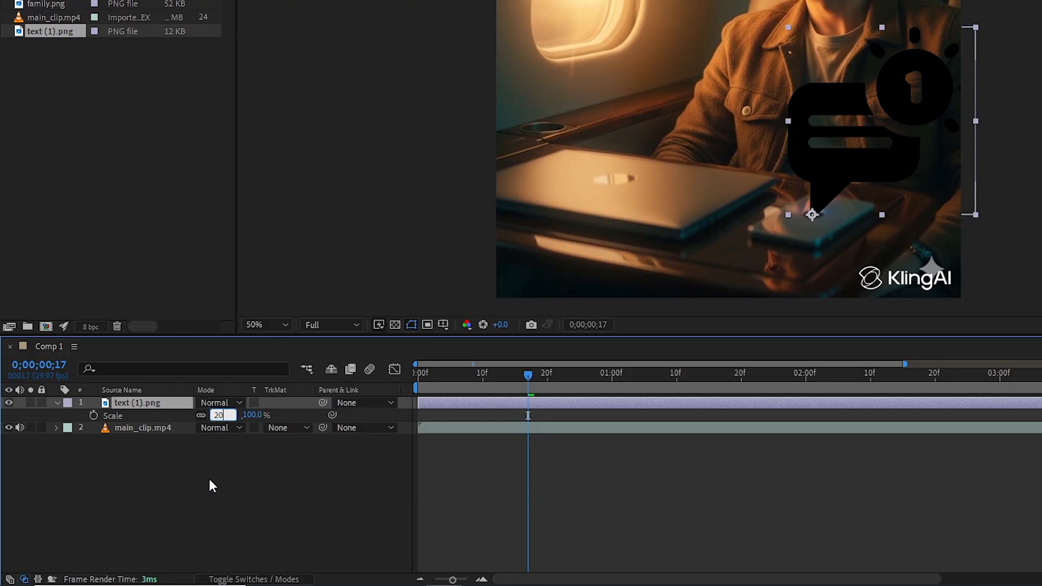
pyautogui.press('Return')
pyautogui.click(161, 401)
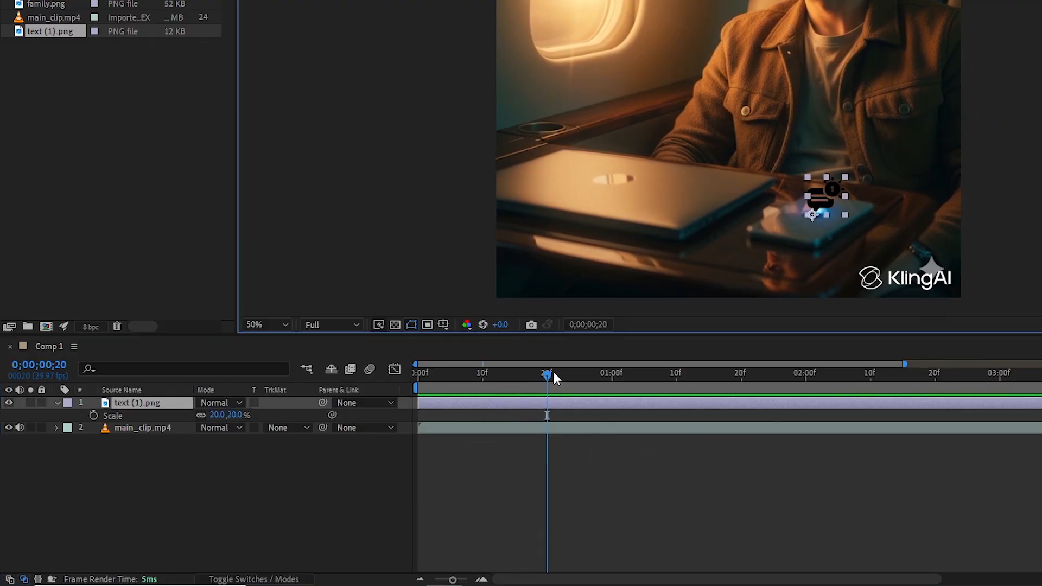
# - Keyframe the icon's Scale at 0;00;00;20 and set it to 15% one frame earlier, at 0;00;00;19
pyautogui.moveTo(553, 373); pyautogui.dragTo(547, 375)
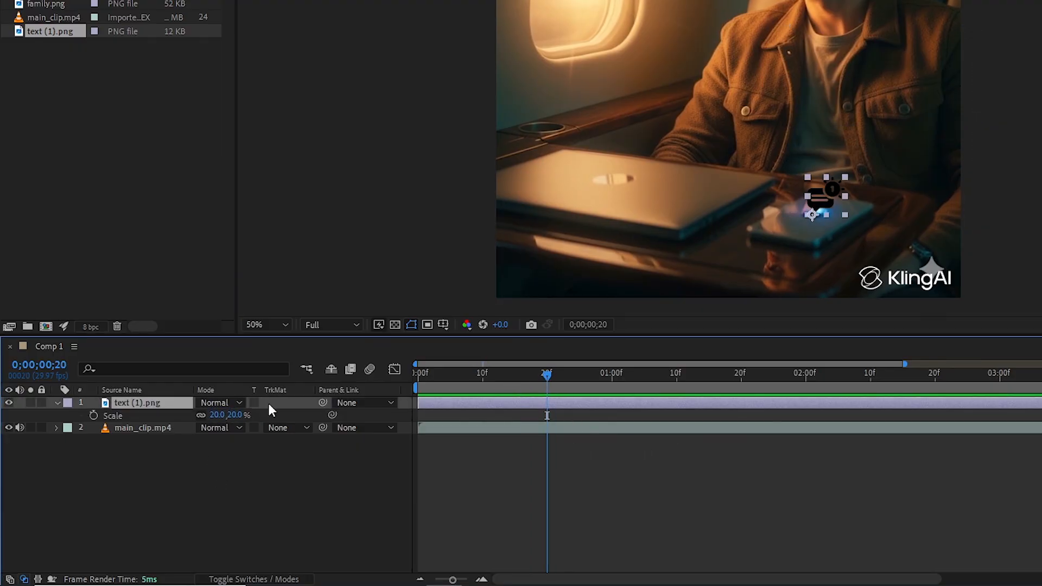
pyautogui.click(95, 415)
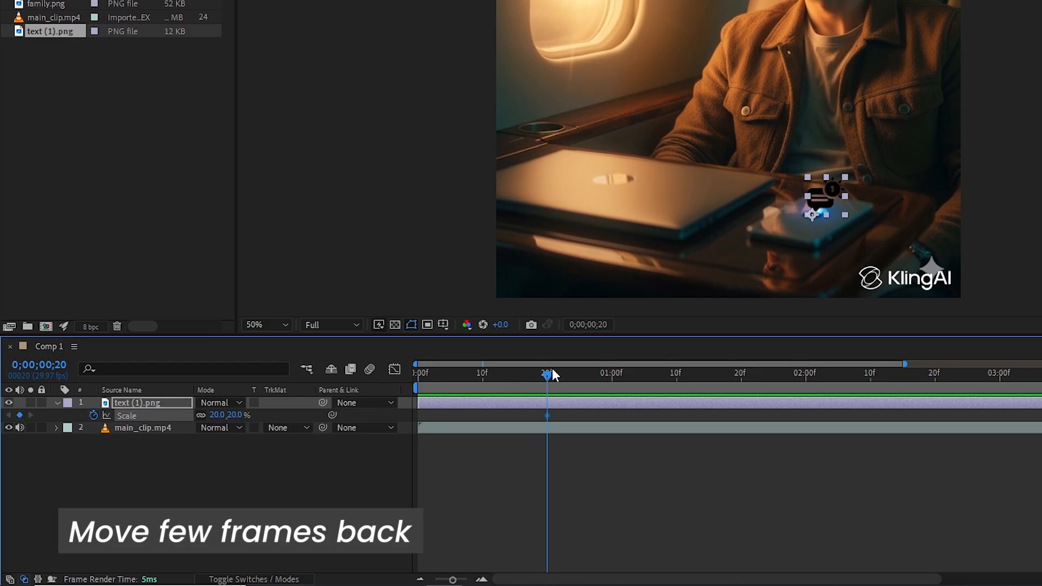
pyautogui.moveTo(548, 374); pyautogui.dragTo(543, 374)
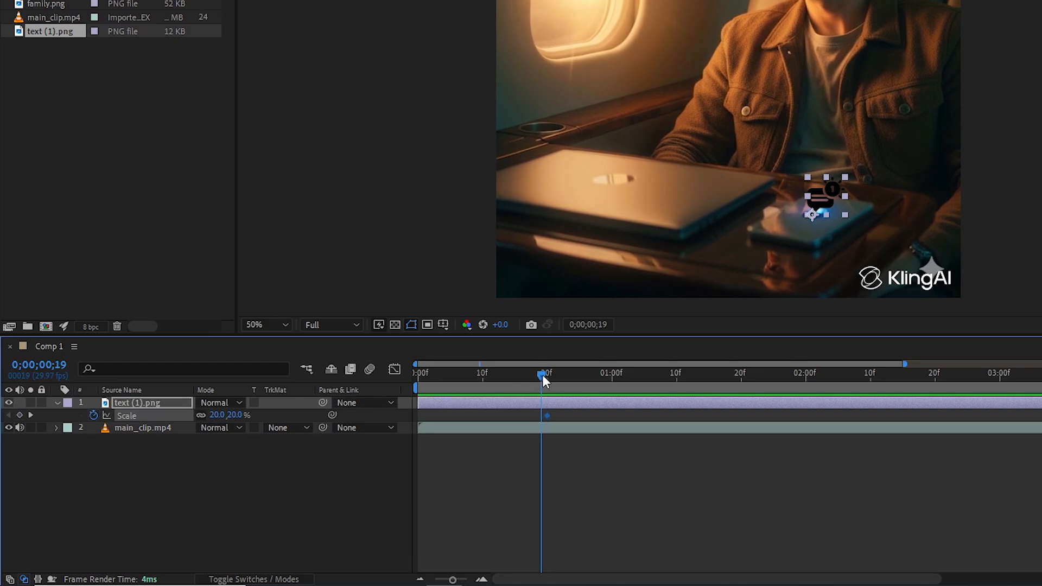
pyautogui.click(220, 415)
pyautogui.press('Return')
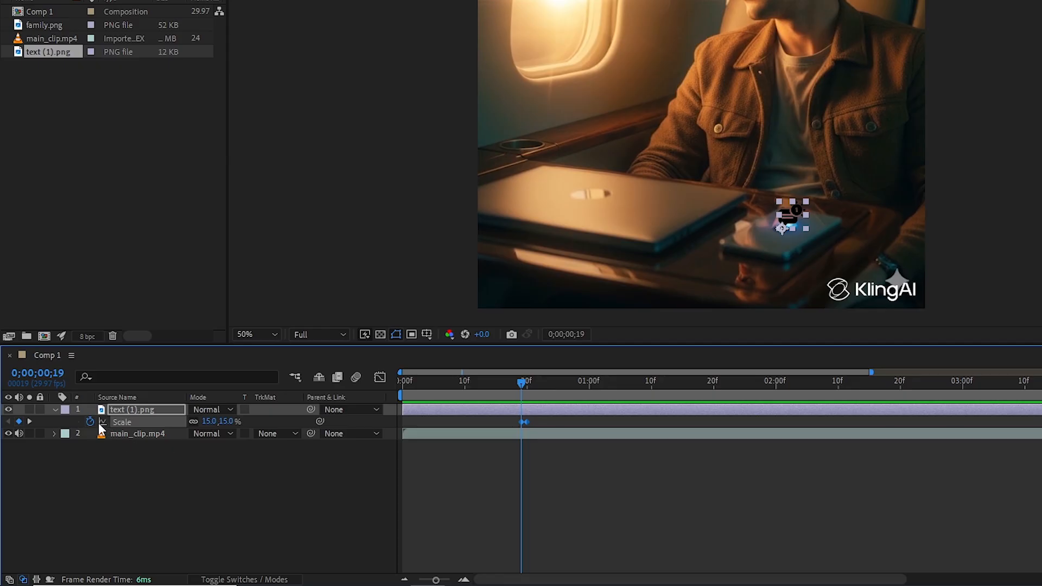
# - Add an expression to the icon's Scale property and replace the default code with the copied scale script
pyautogui.keyDown('alt'); pyautogui.click(90, 421); pyautogui.keyUp('alt')
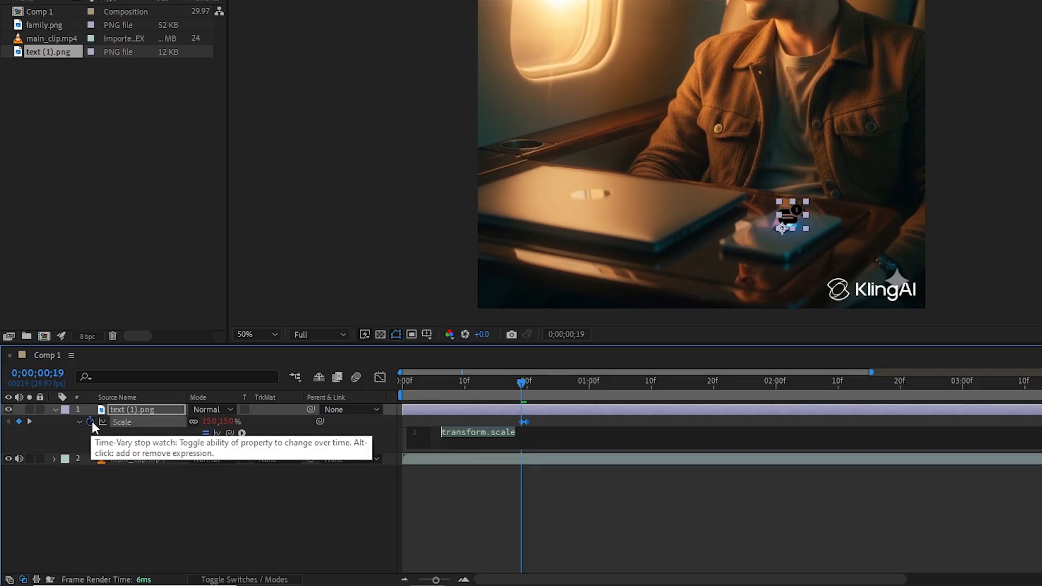
pyautogui.rightClick(497, 434)
pyautogui.click(521, 509)
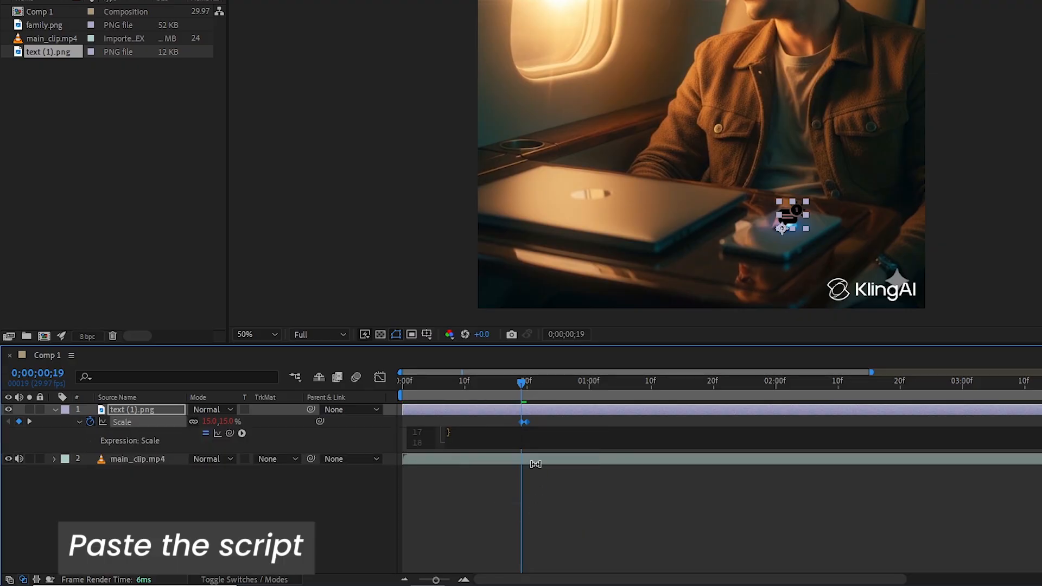
pyautogui.click(449, 517)
# - Play back the composition to check the chat icon's scale animation around its keyframes
pyautogui.press('space')
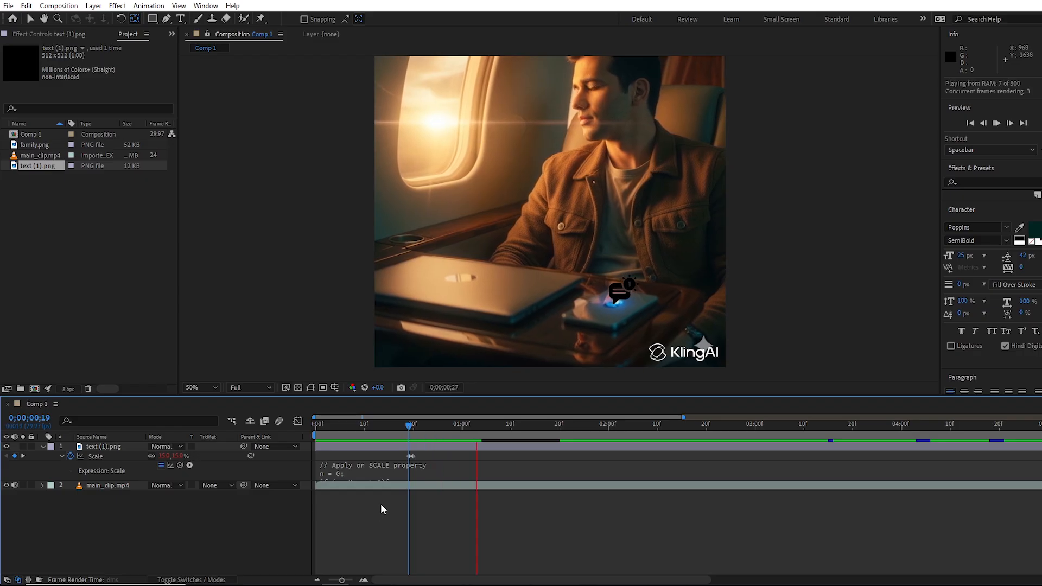
pyautogui.click(413, 426)
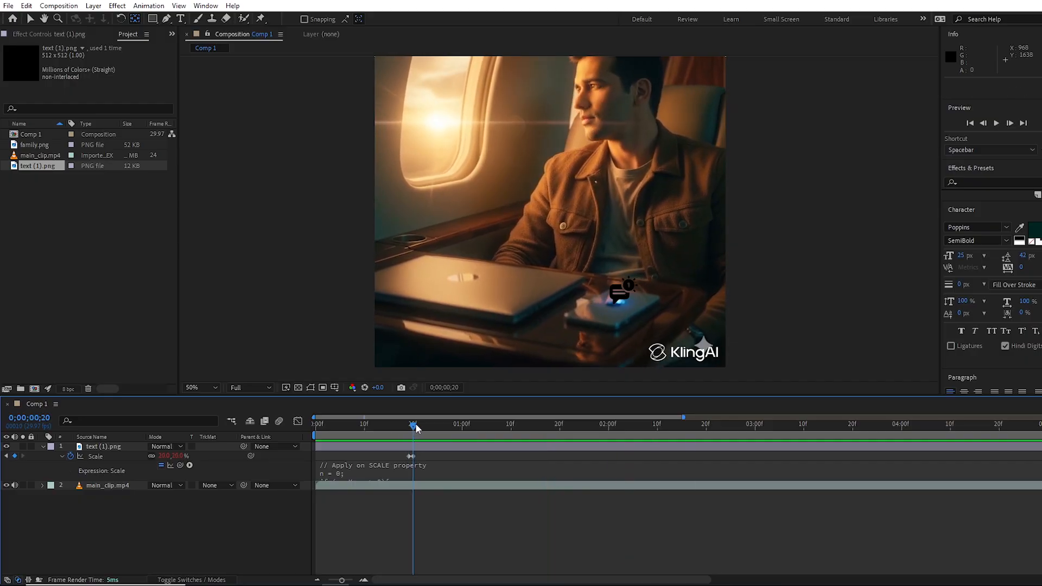
pyautogui.moveTo(415, 429); pyautogui.dragTo(410, 432)
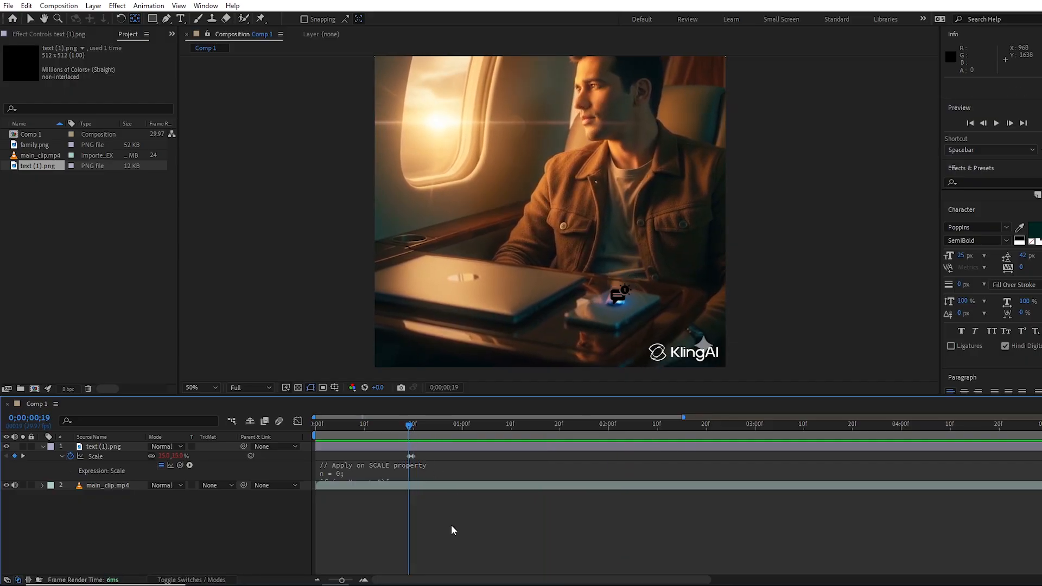
pyautogui.press('space')
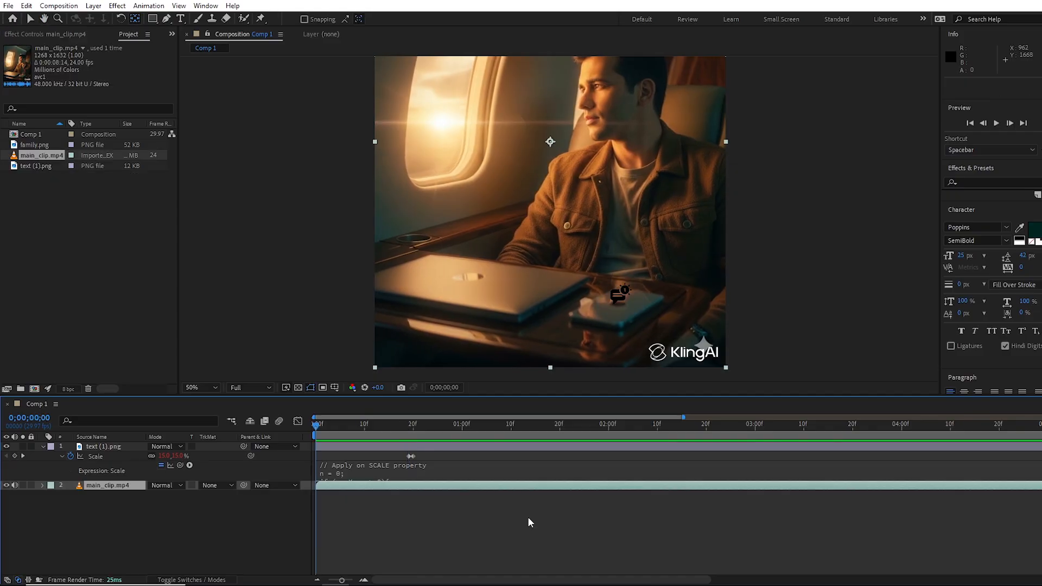
pyautogui.press('space')
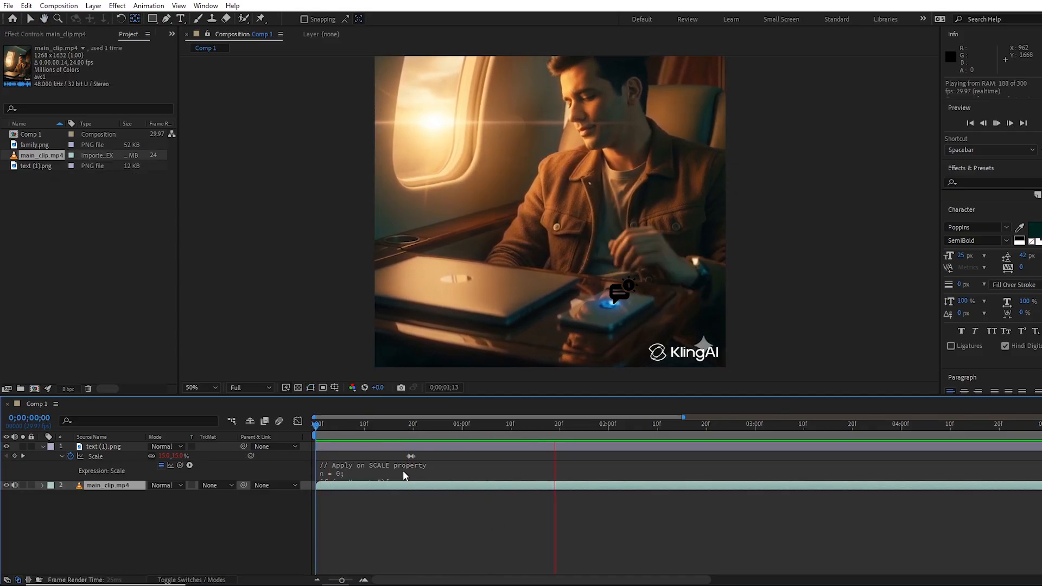
# - End the work area at 0;00;08;15, where the main clip finishes, and trim the composition to the work area
pyautogui.moveTo(319, 429); pyautogui.dragTo(1039, 425)
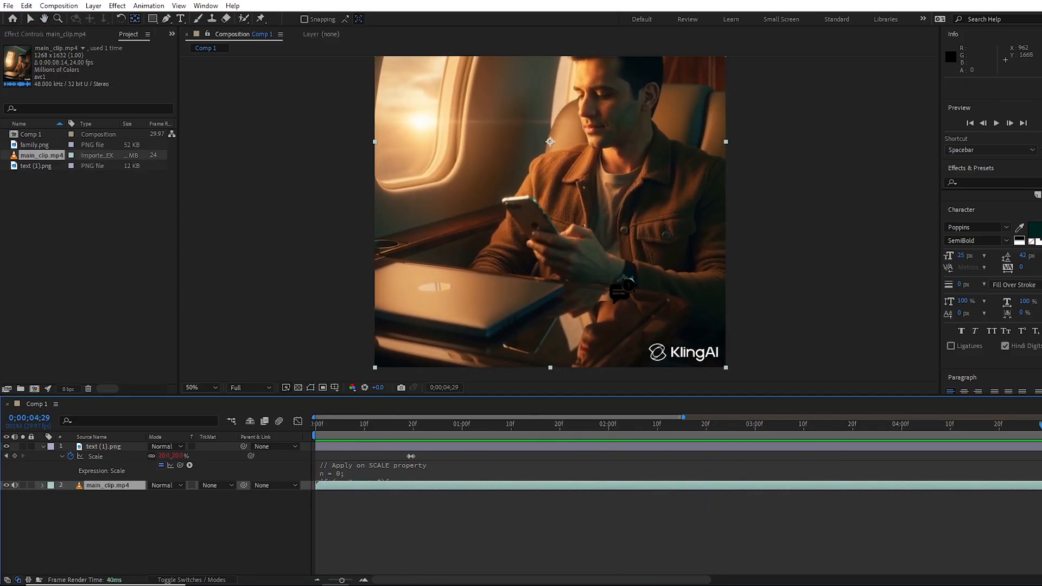
pyautogui.moveTo(345, 580); pyautogui.dragTo(326, 580)
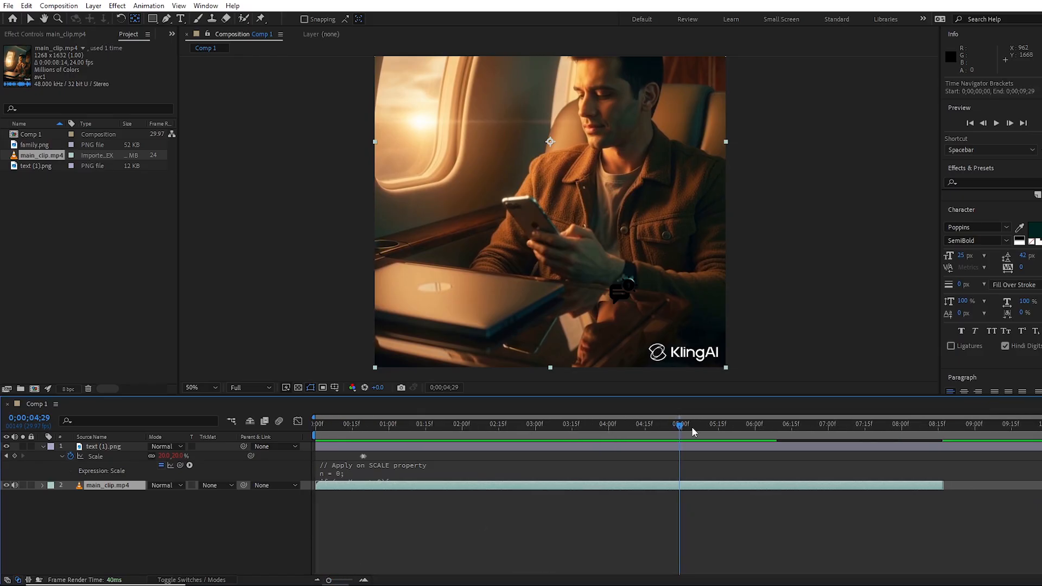
pyautogui.moveTo(692, 431); pyautogui.dragTo(940, 446)
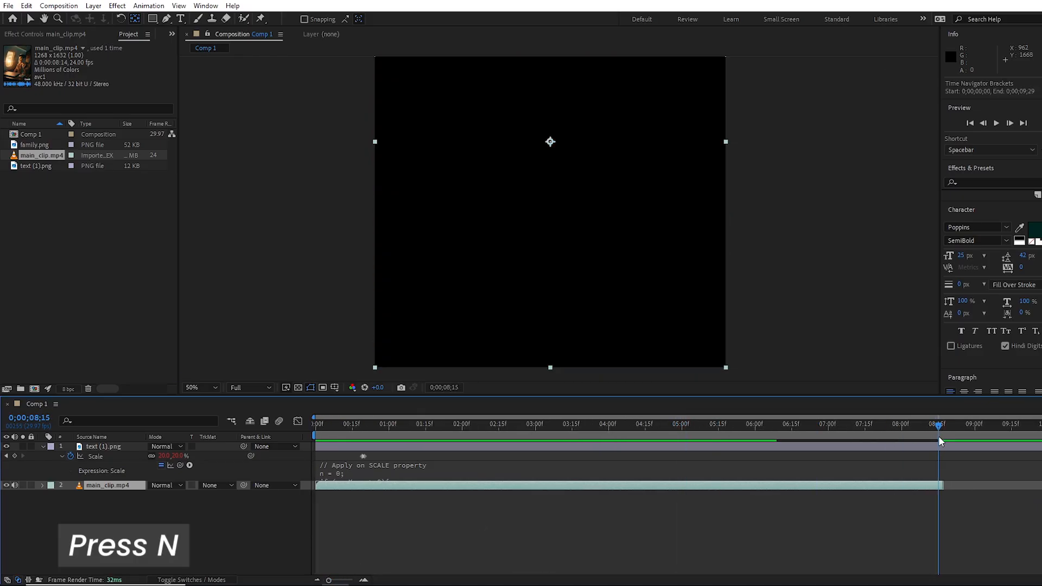
pyautogui.press('n')
pyautogui.rightClick(940, 438)
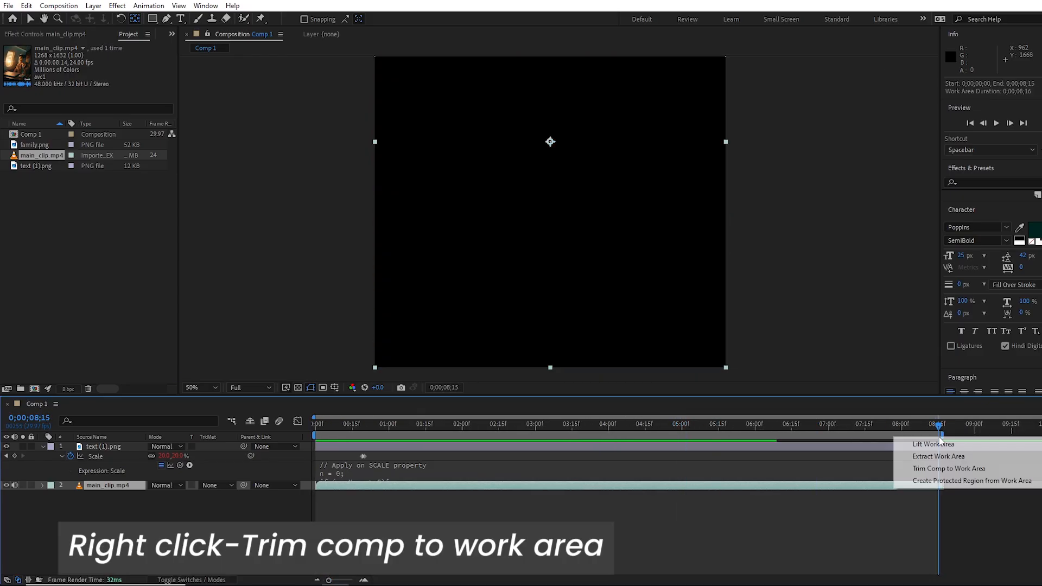
pyautogui.click(945, 469)
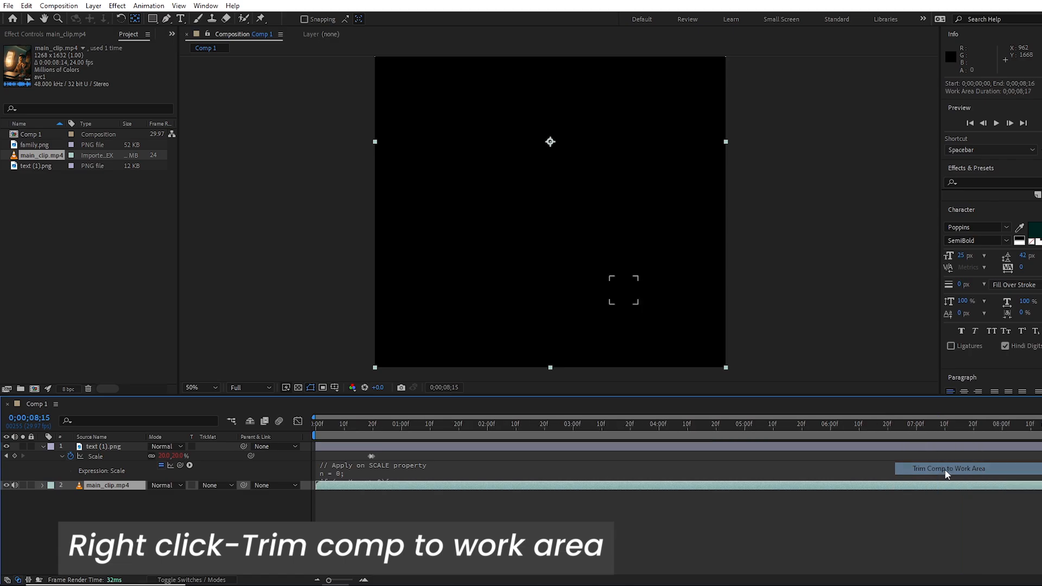
# - Add a Scale keyframe for the icon at 0;00;02;00 and set Scale to 0% at 0;00;02;01
pyautogui.click(1030, 431)
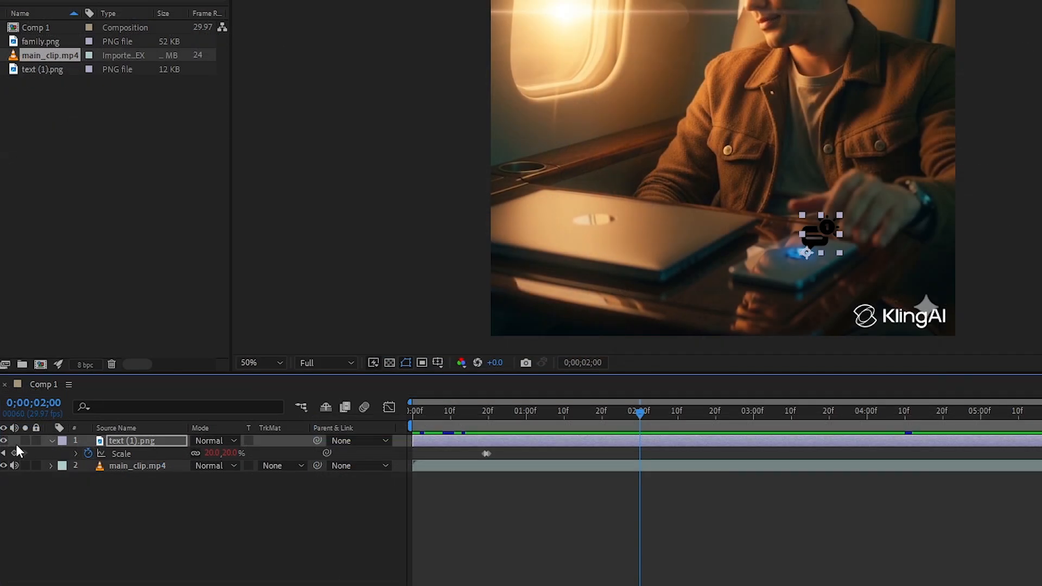
pyautogui.click(14, 453)
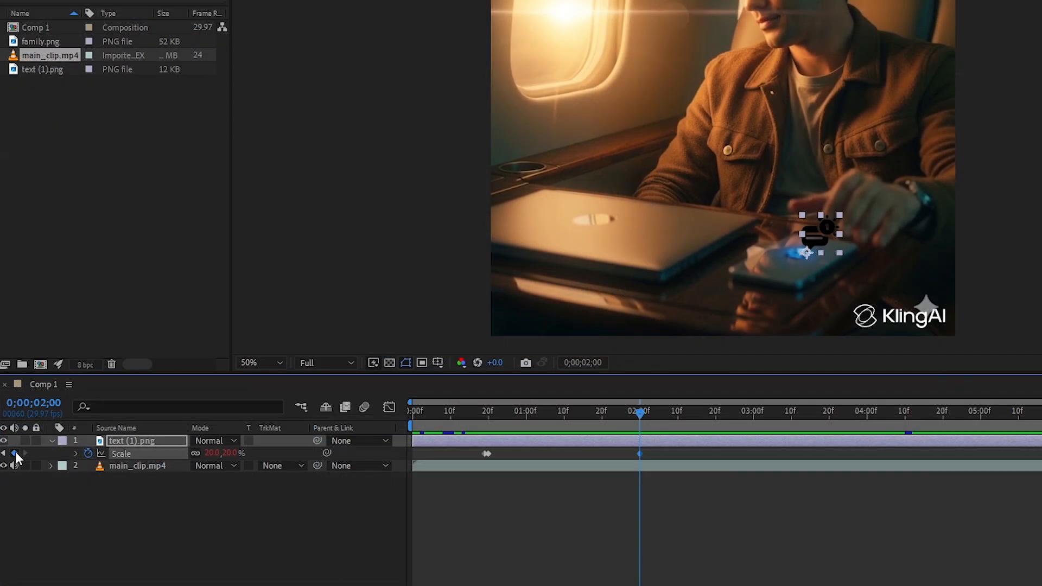
pyautogui.click(644, 414)
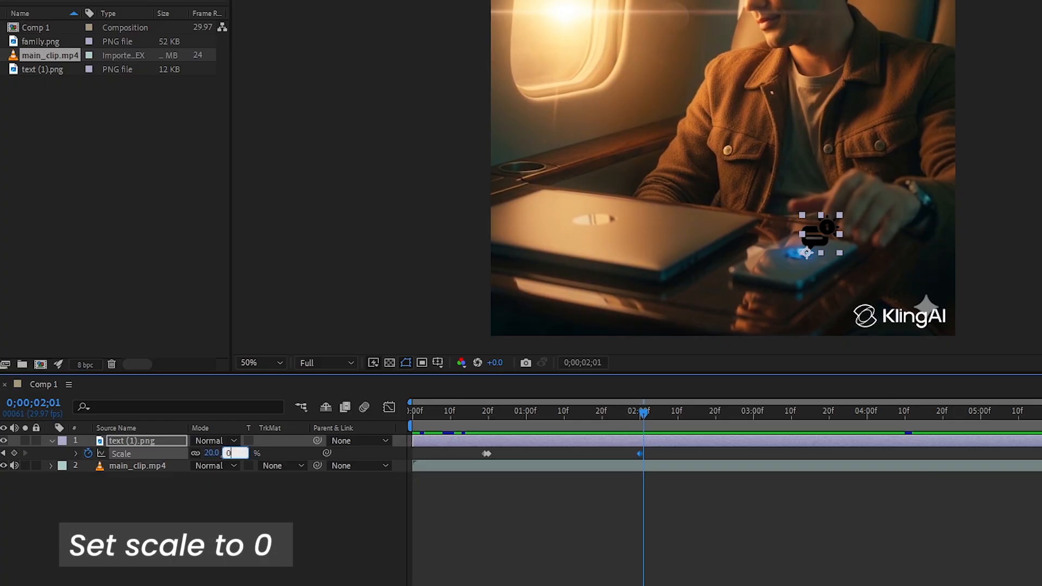
pyautogui.write('0')
pyautogui.press('Return')
# - Keyframe the icon's Opacity at 100% at 0;00;02;01 and set it to 0% at 0;00;02;02
pyautogui.click(116, 443)
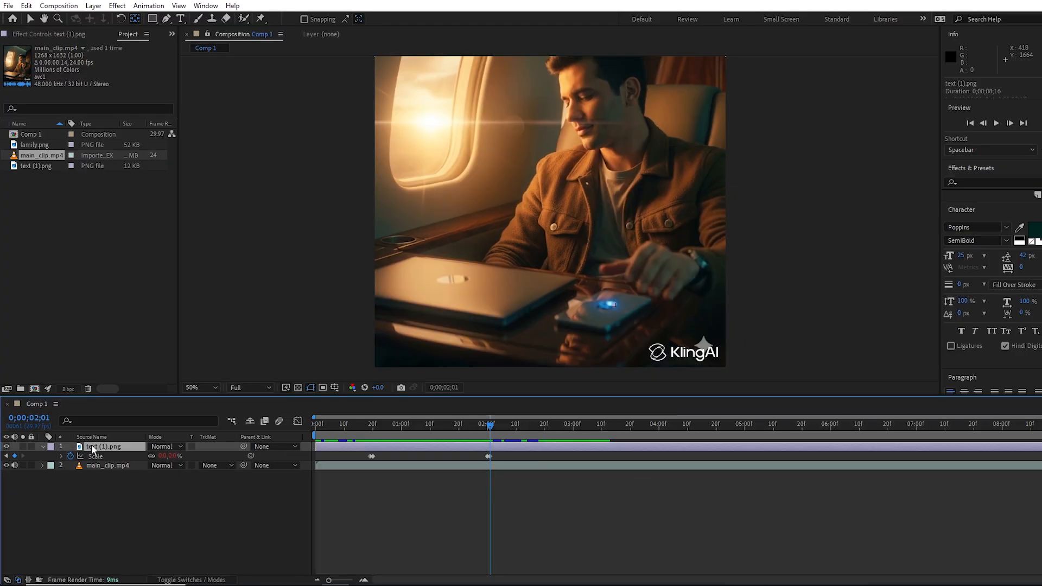
pyautogui.press('t')
pyautogui.click(71, 456)
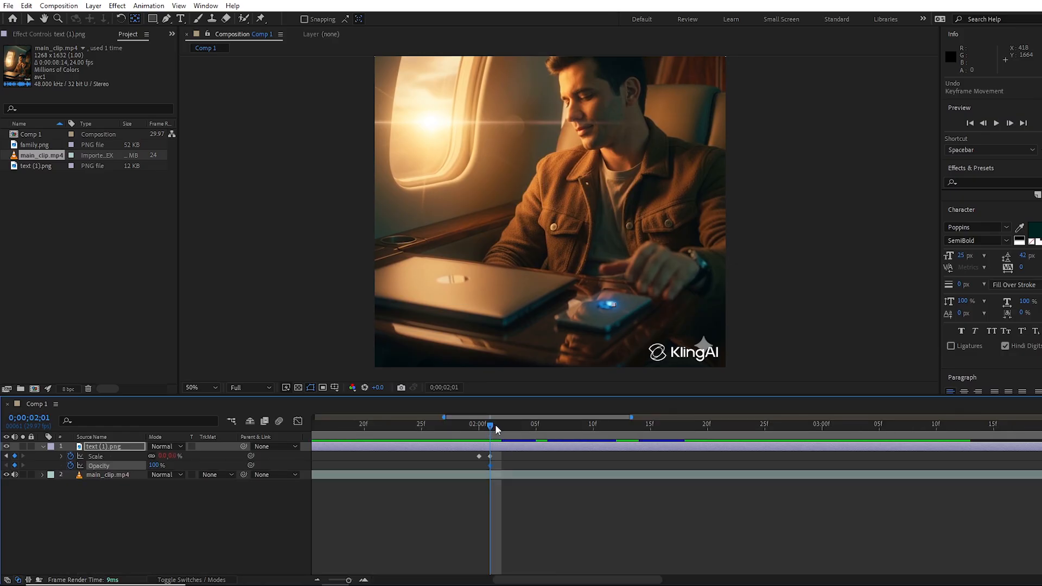
pyautogui.moveTo(496, 426); pyautogui.dragTo(500, 425)
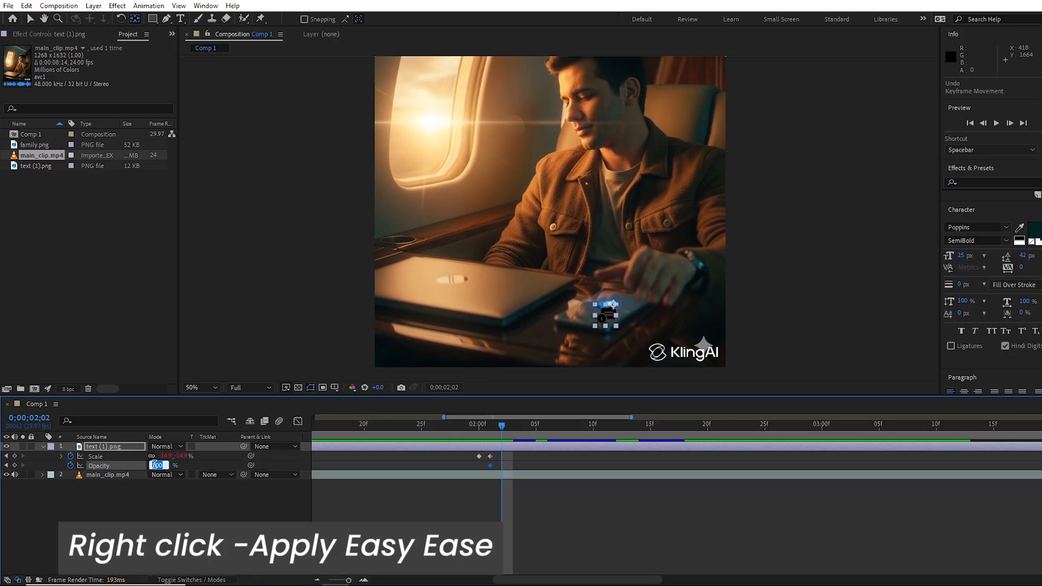
pyautogui.press('Return')
# - Apply Easy Ease to the icon's closing Scale and Opacity keyframes and return the playhead to the start
pyautogui.moveTo(522, 460); pyautogui.dragTo(477, 477)
pyautogui.rightClick(490, 465)
pyautogui.moveTo(535, 460)
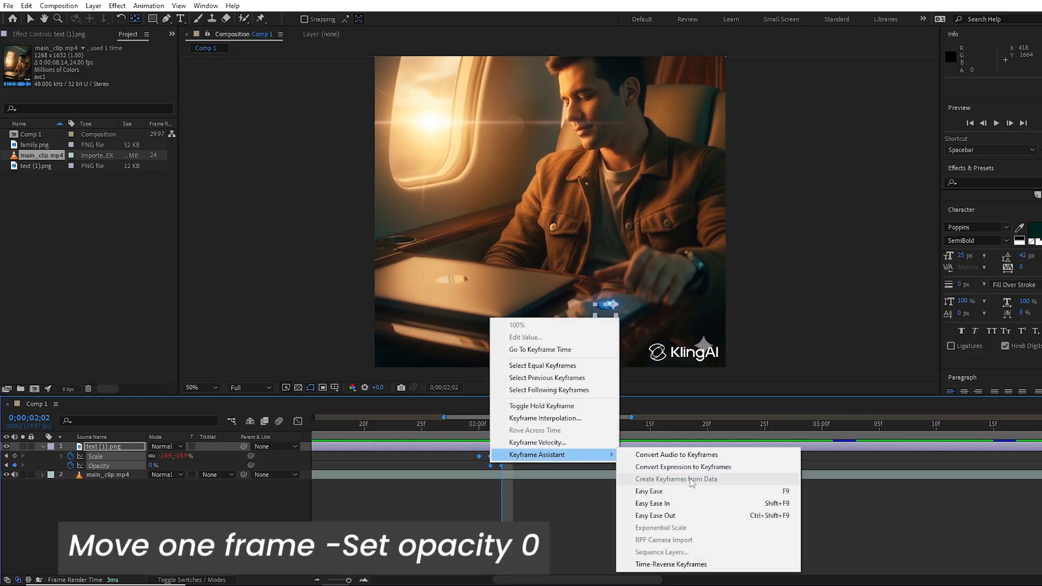
pyautogui.click(689, 491)
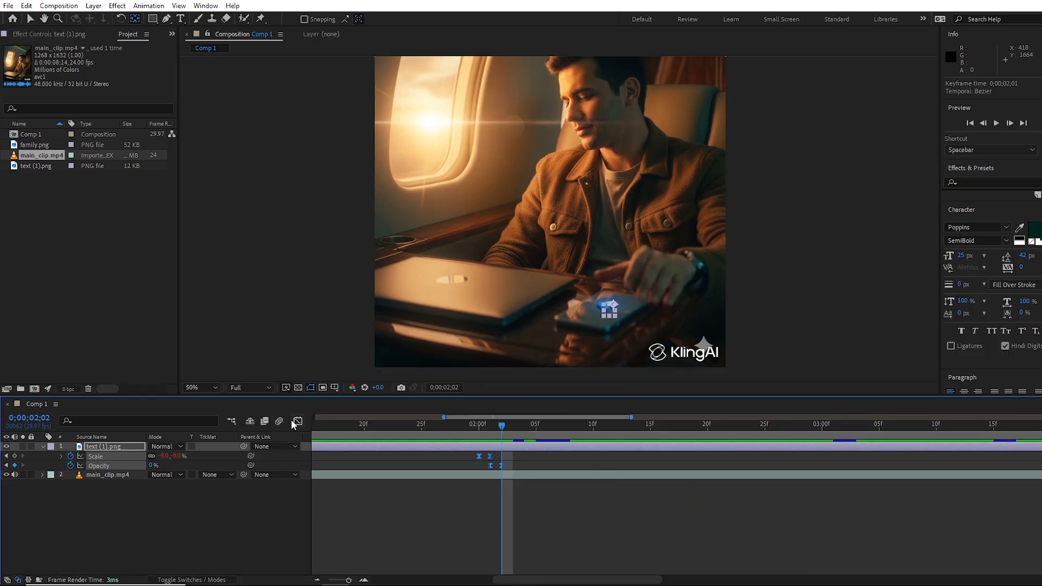
pyautogui.moveTo(503, 426); pyautogui.dragTo(250, 433)
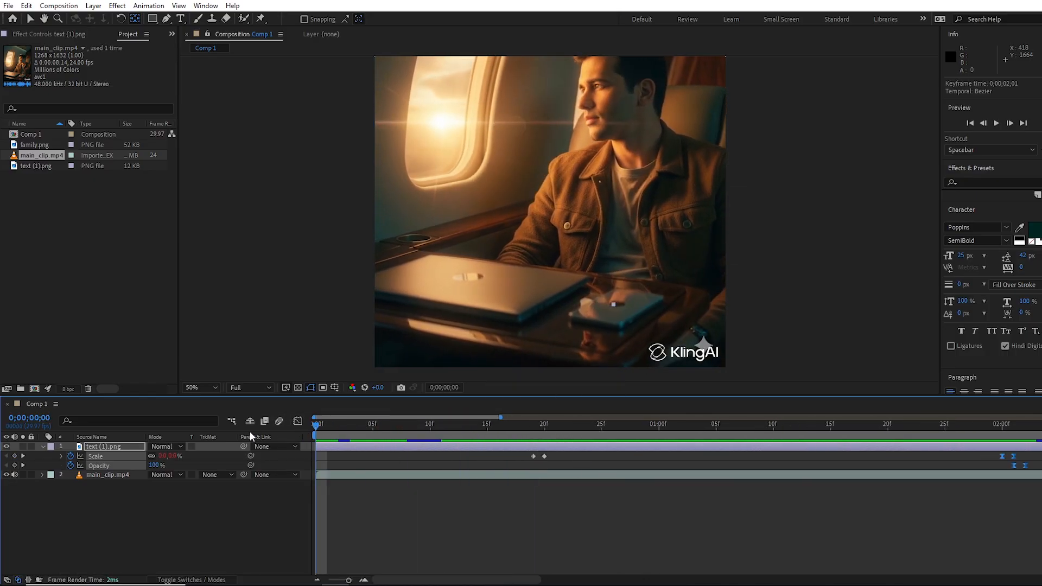
# - Play back the icon animation and park the playhead at 0;00;02;02 with the keyframes deselected
pyautogui.press('space')
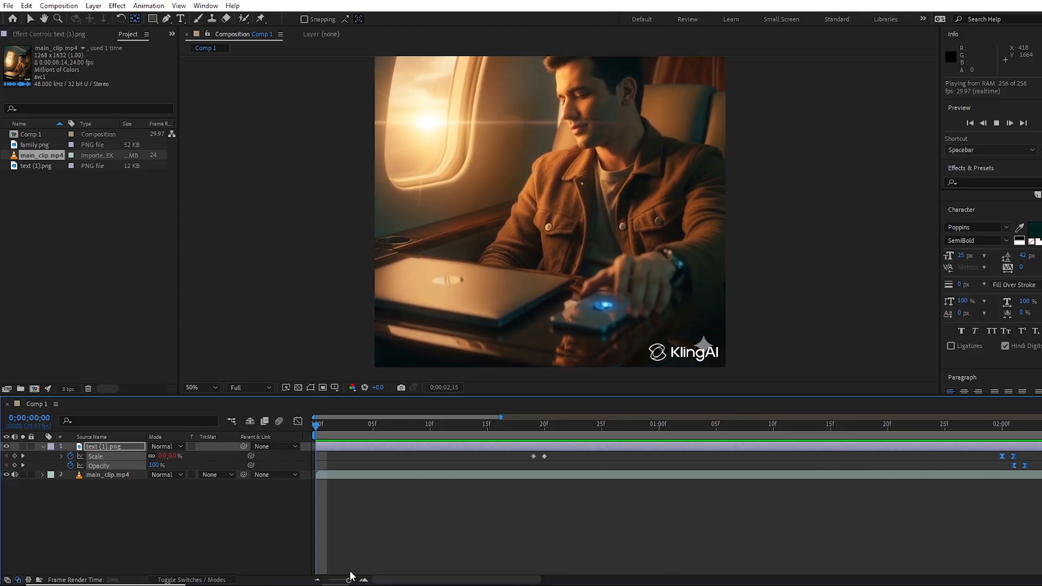
pyautogui.moveTo(351, 579); pyautogui.dragTo(328, 579)
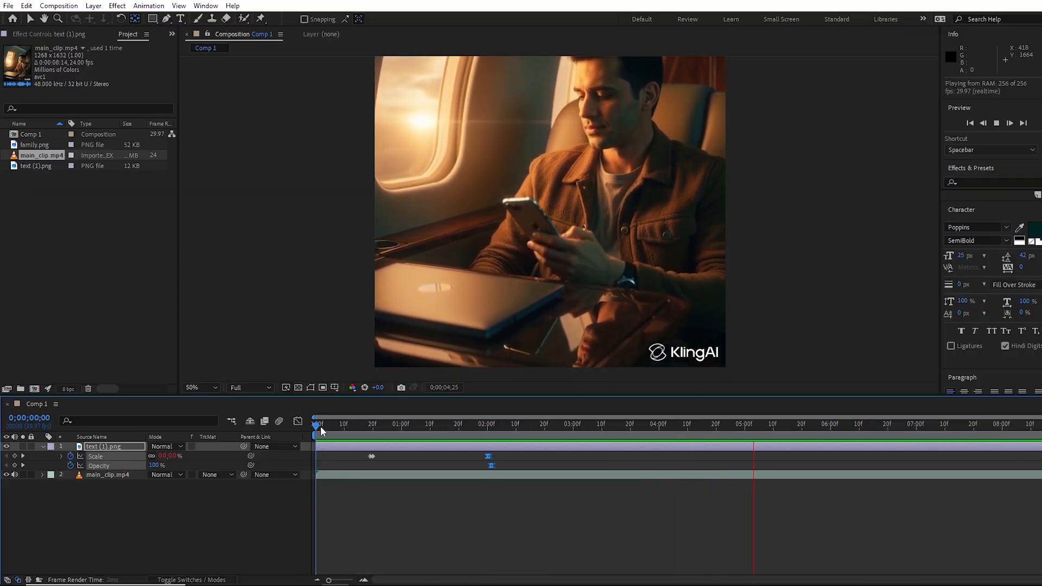
pyautogui.moveTo(321, 431); pyautogui.dragTo(491, 460)
pyautogui.click(234, 516)
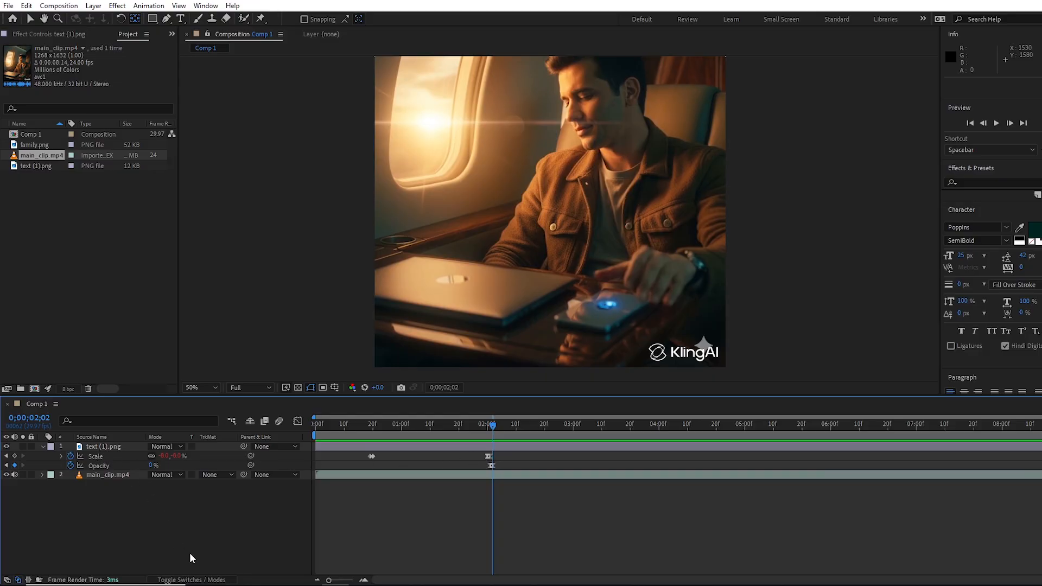
# - Enable motion blur on the text (1).png icon layer and preview the animation from the start
pyautogui.click(200, 579)
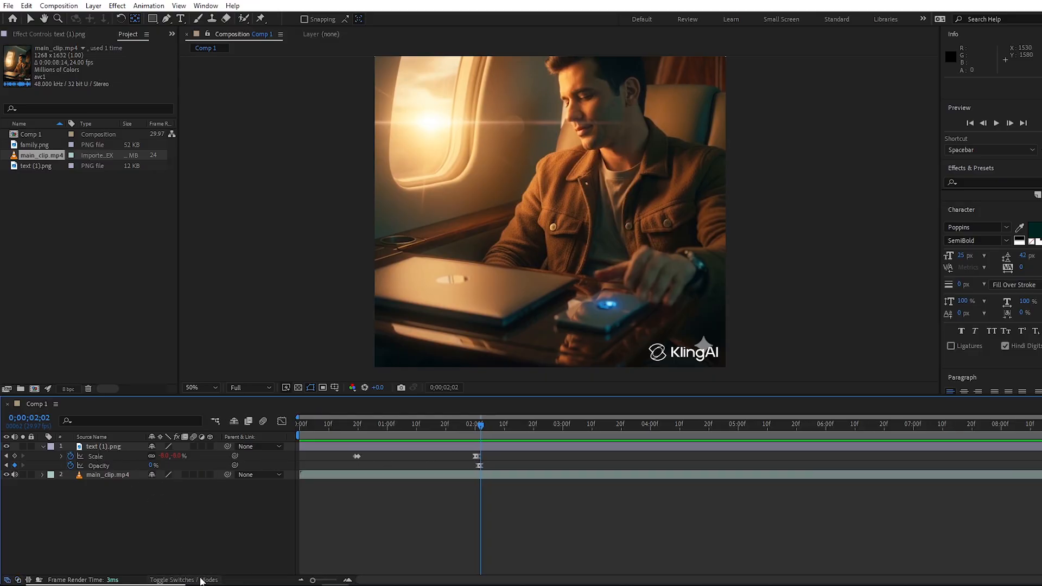
pyautogui.click(193, 446)
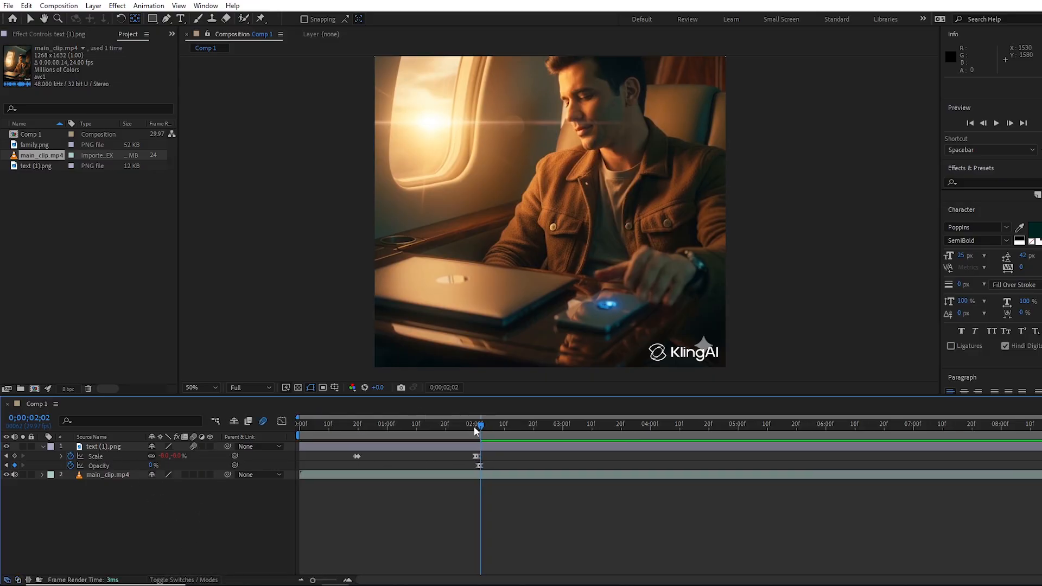
pyautogui.moveTo(474, 430); pyautogui.dragTo(261, 448)
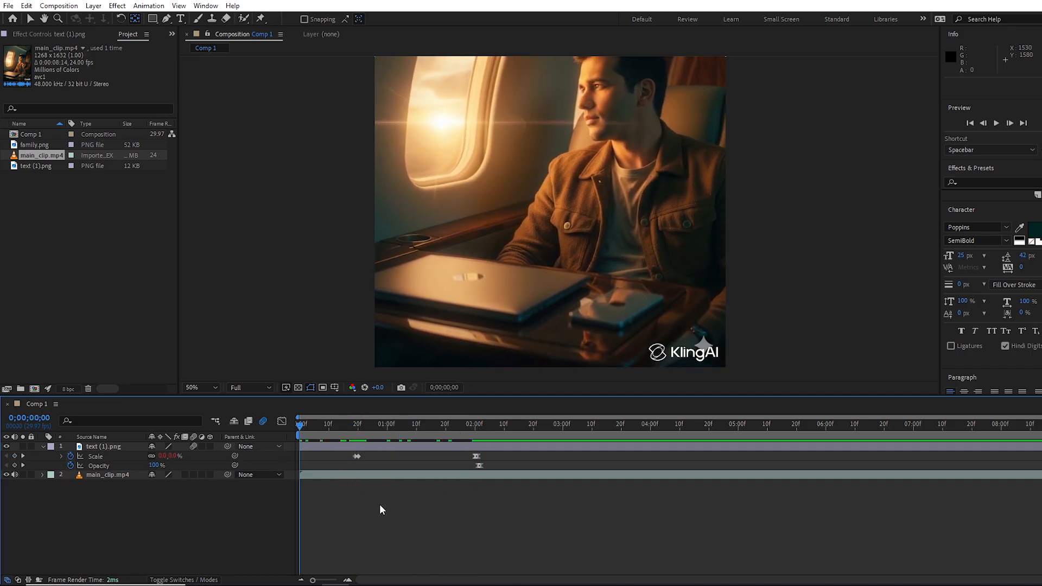
pyautogui.press('space')
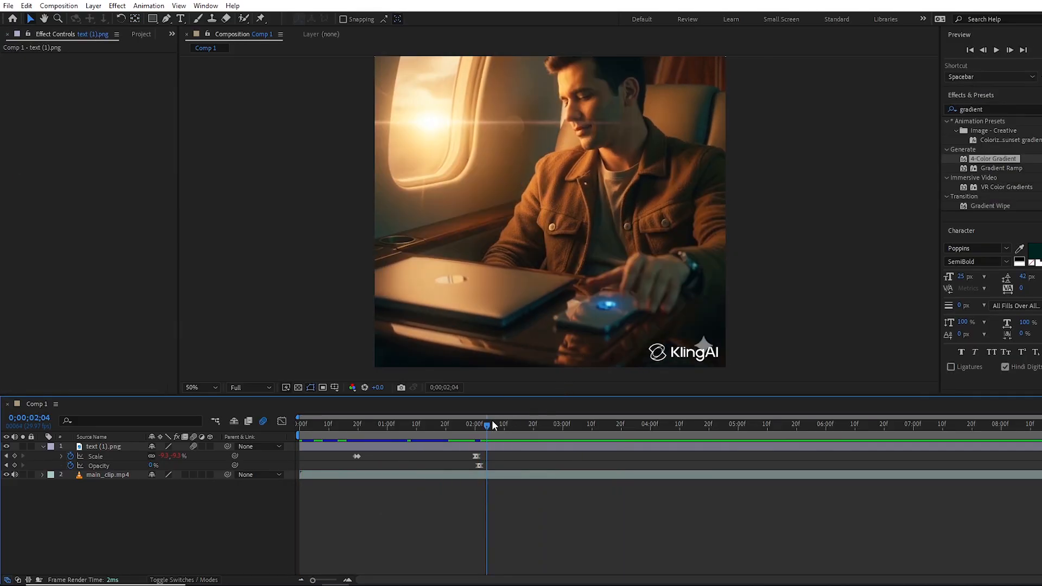
# - Move the playhead to 0;00;02;00 and apply the 4-Color Gradient effect to the text (1).png icon layer
pyautogui.moveTo(492, 424); pyautogui.dragTo(476, 424)
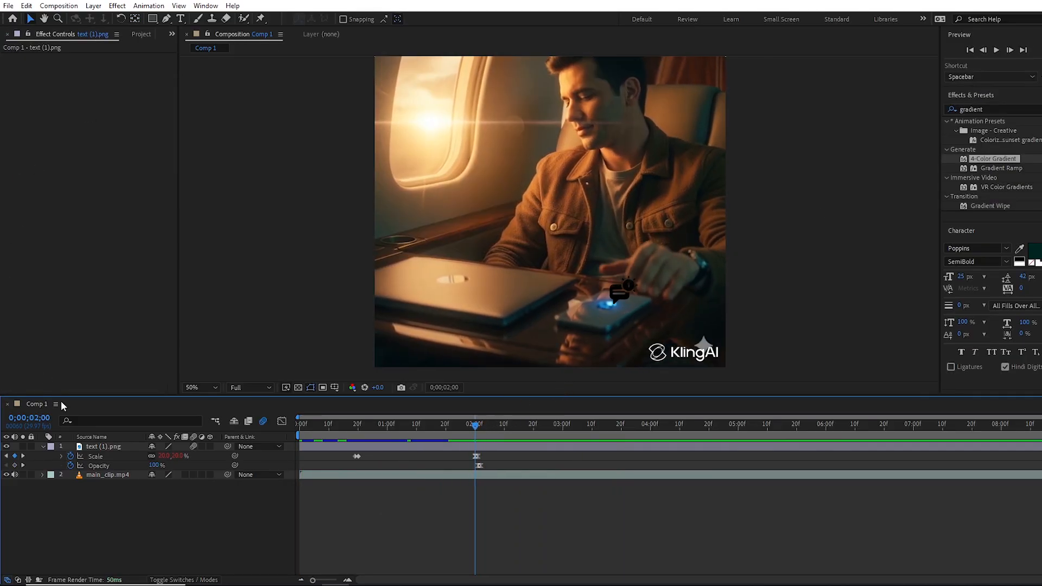
pyautogui.click(87, 447)
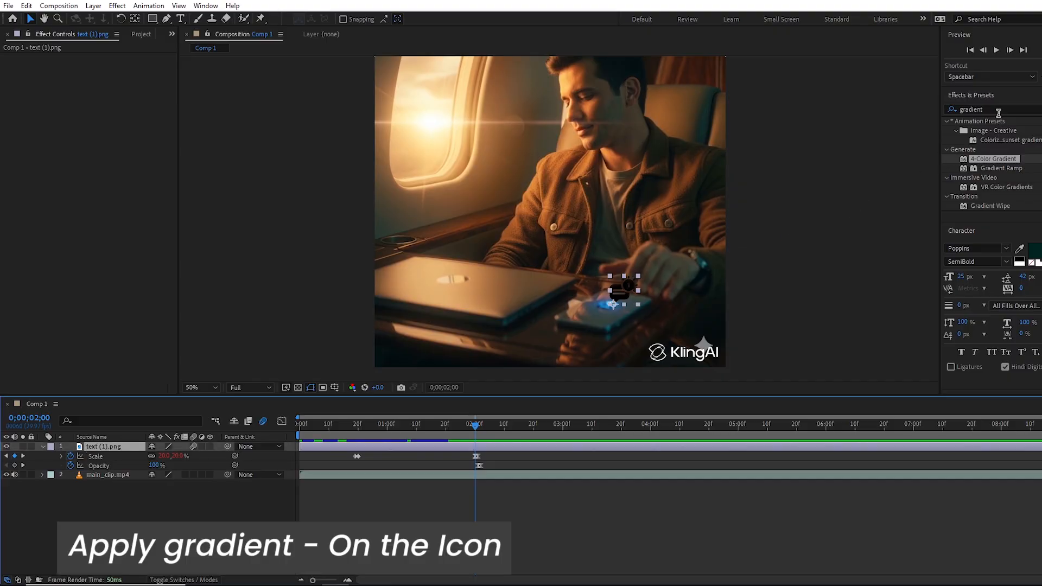
pyautogui.moveTo(992, 159); pyautogui.dragTo(101, 448)
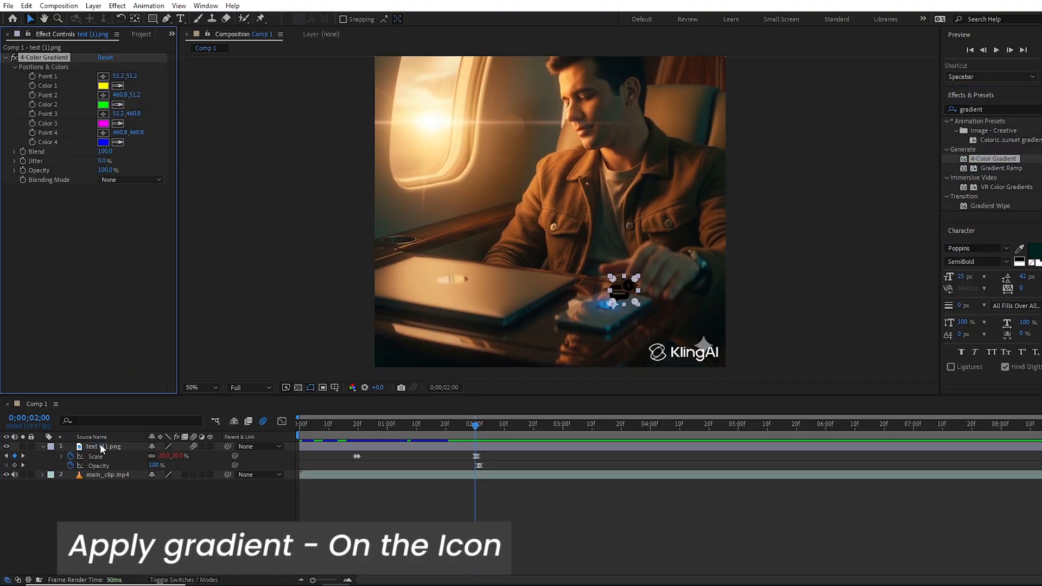
# - Change Color 3 of the icon's 4-Color Gradient to a light blue
pyautogui.click(103, 123)
pyautogui.click(844, 248)
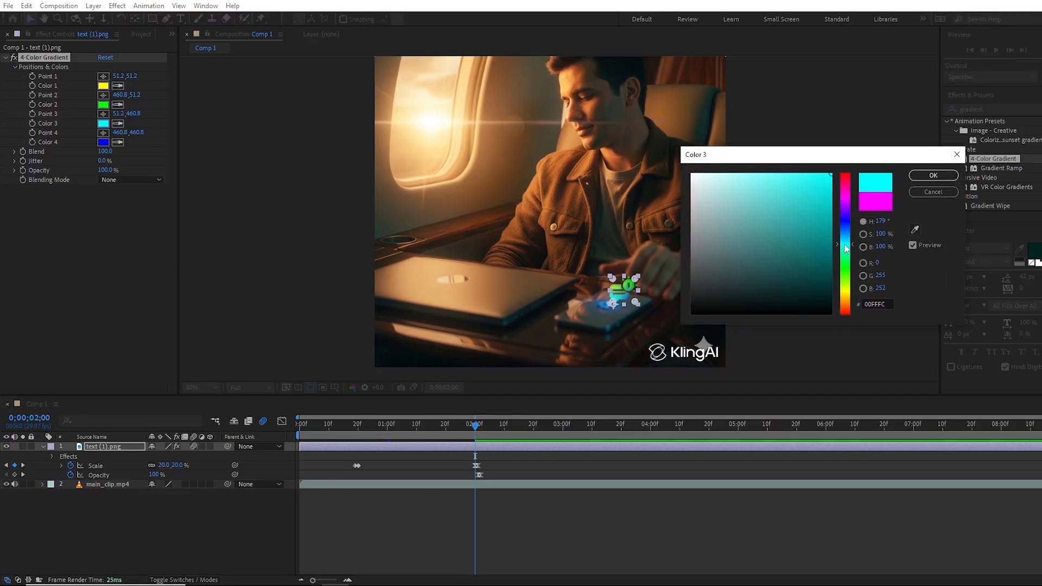
pyautogui.moveTo(845, 248); pyautogui.dragTo(848, 241)
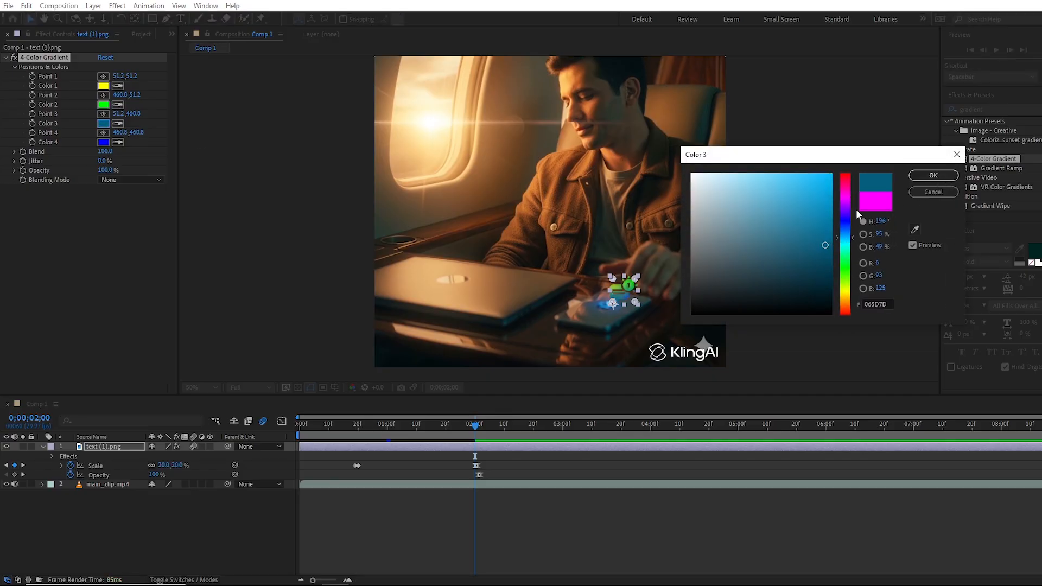
pyautogui.click(933, 175)
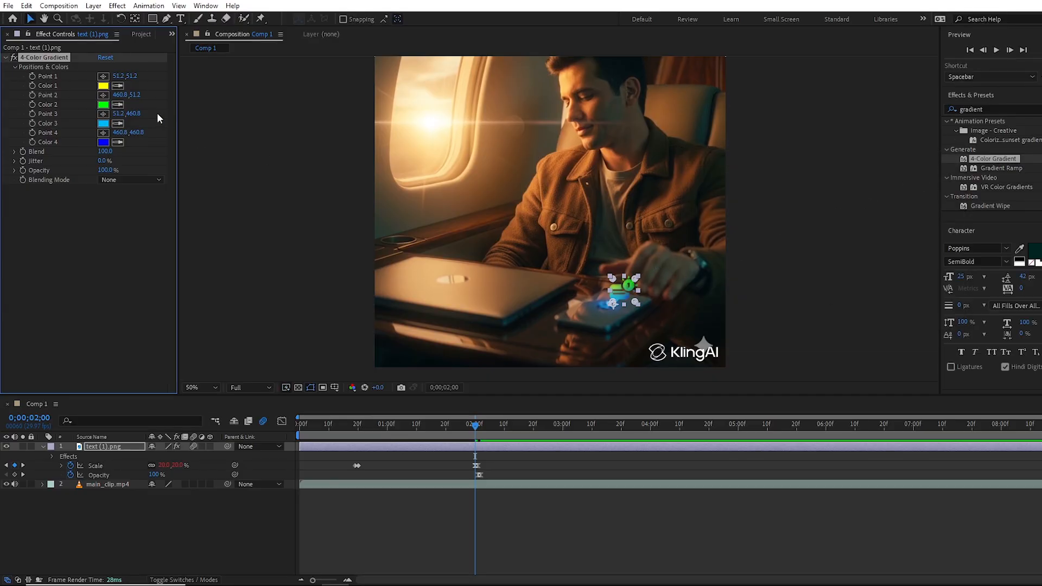
# - Change Color 2 of the icon's gradient to the blue 002AFF
pyautogui.click(103, 104)
pyautogui.click(846, 239)
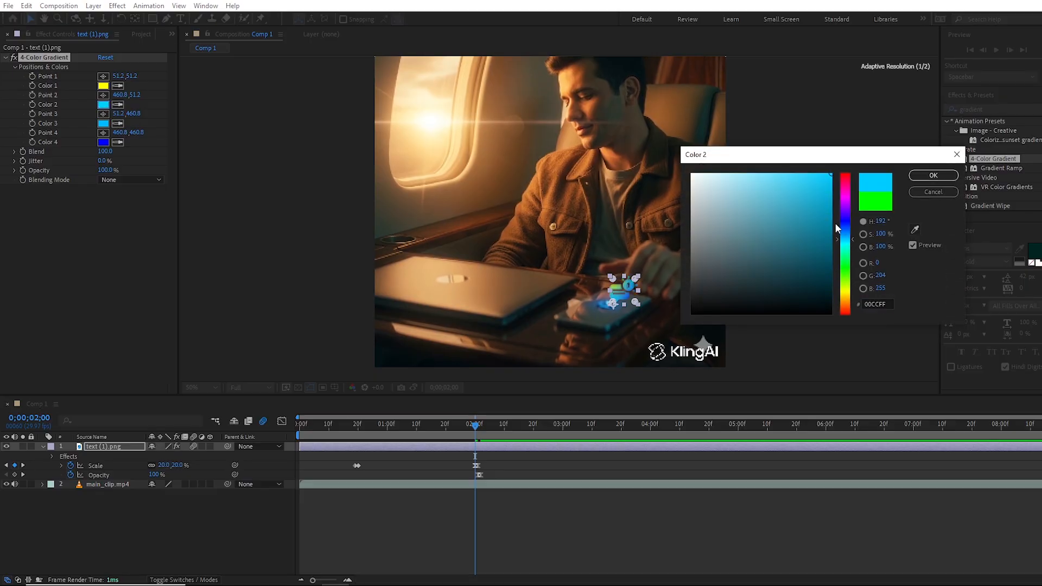
pyautogui.moveTo(836, 228); pyautogui.dragTo(837, 225)
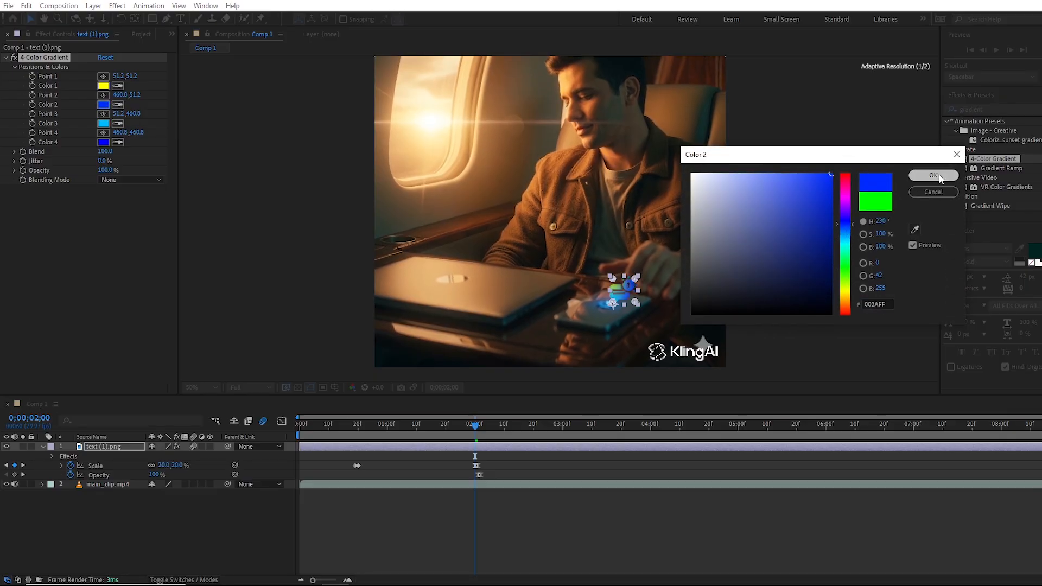
pyautogui.click(934, 175)
# - Change Color 1 of the icon's gradient to a medium blue and deselect the layer
pyautogui.click(104, 88)
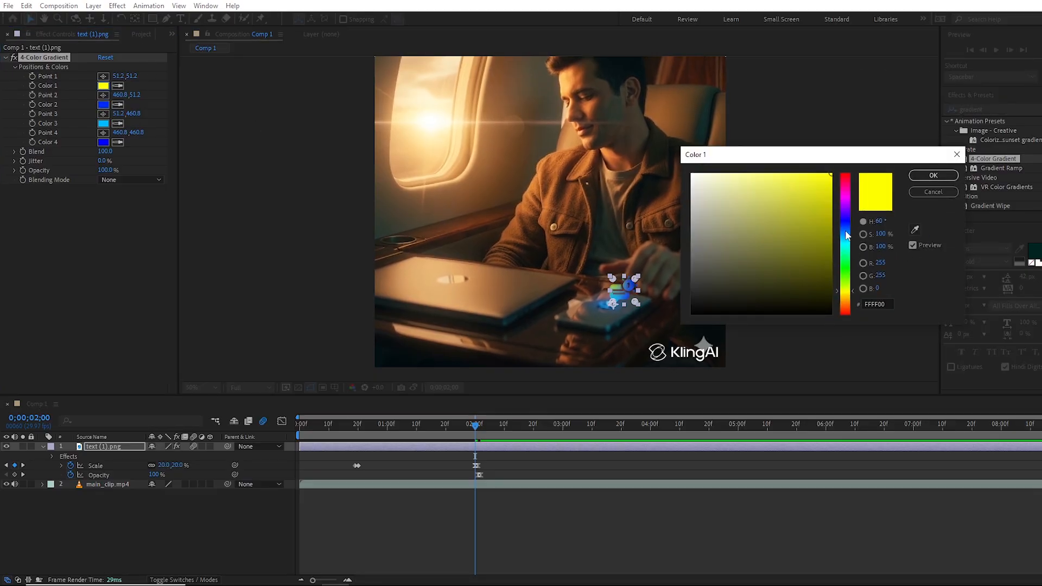
pyautogui.moveTo(845, 230); pyautogui.dragTo(841, 227)
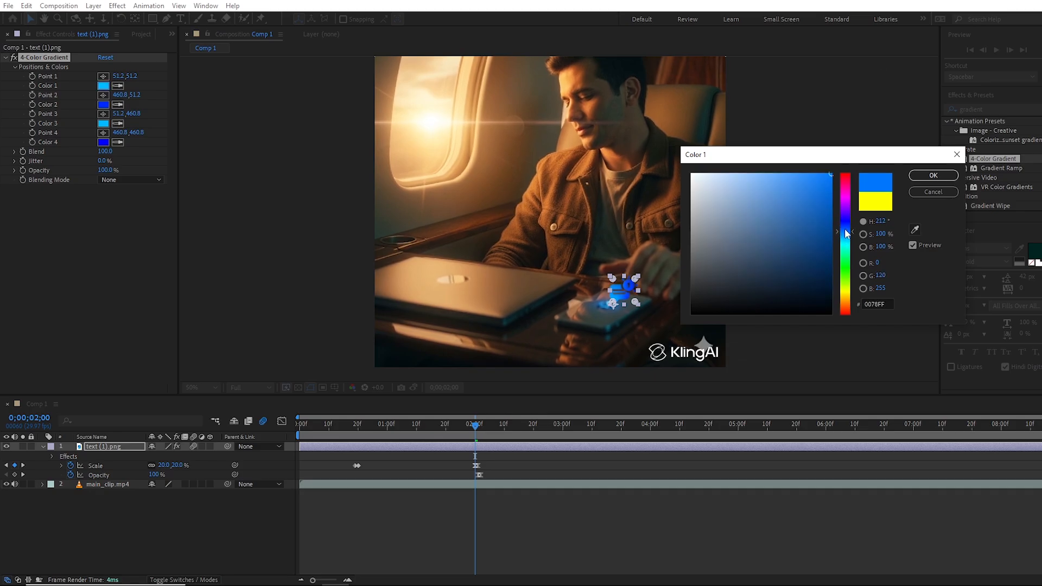
pyautogui.click(845, 224)
pyautogui.click(933, 176)
pyautogui.click(286, 520)
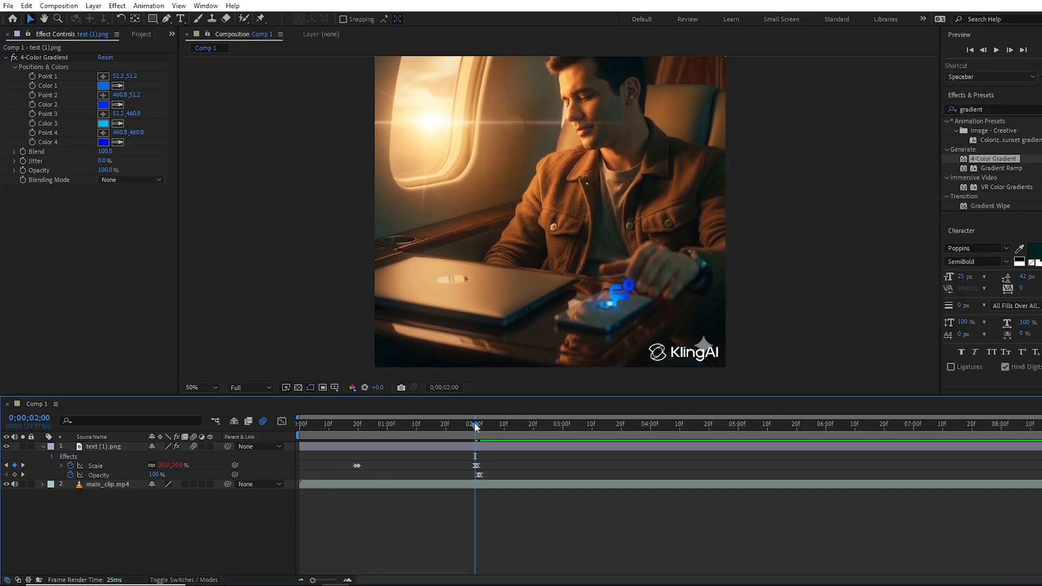
# - Preview the recoloured icon from the start and collapse the 4-Color Gradient settings
pyautogui.moveTo(475, 426); pyautogui.dragTo(299, 424)
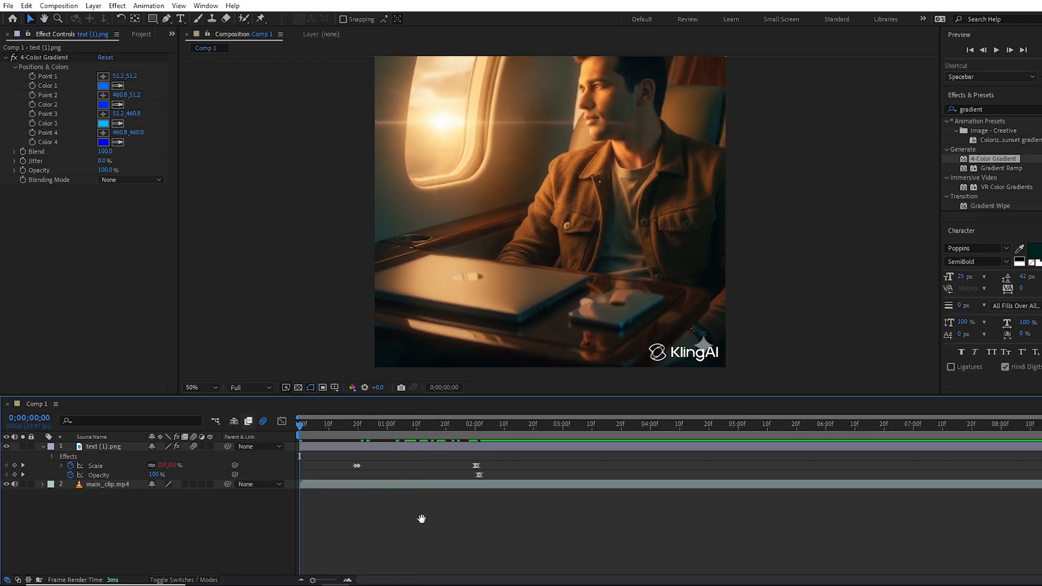
pyautogui.press('space')
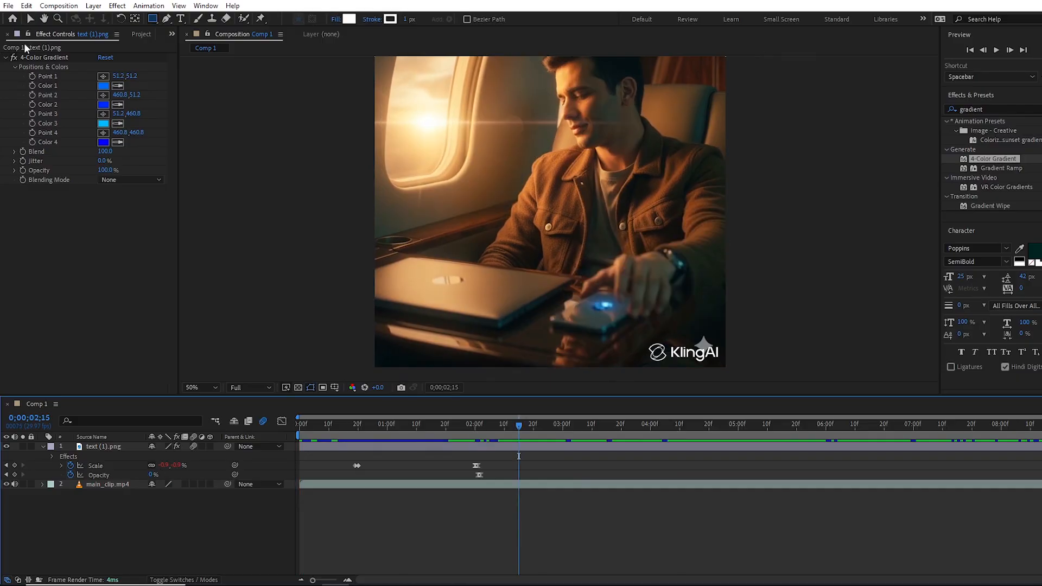
pyautogui.click(4, 47)
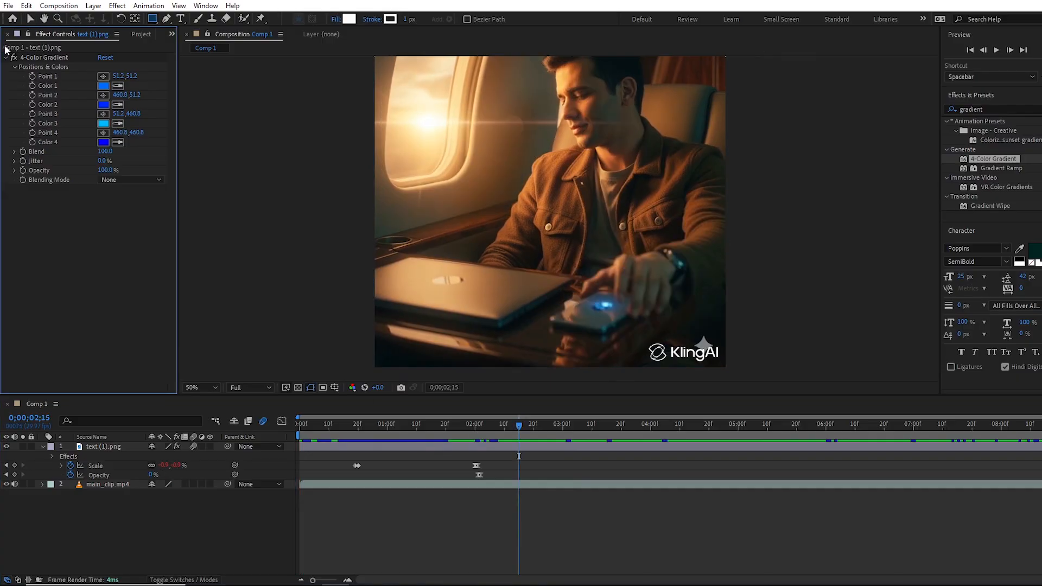
pyautogui.click(4, 58)
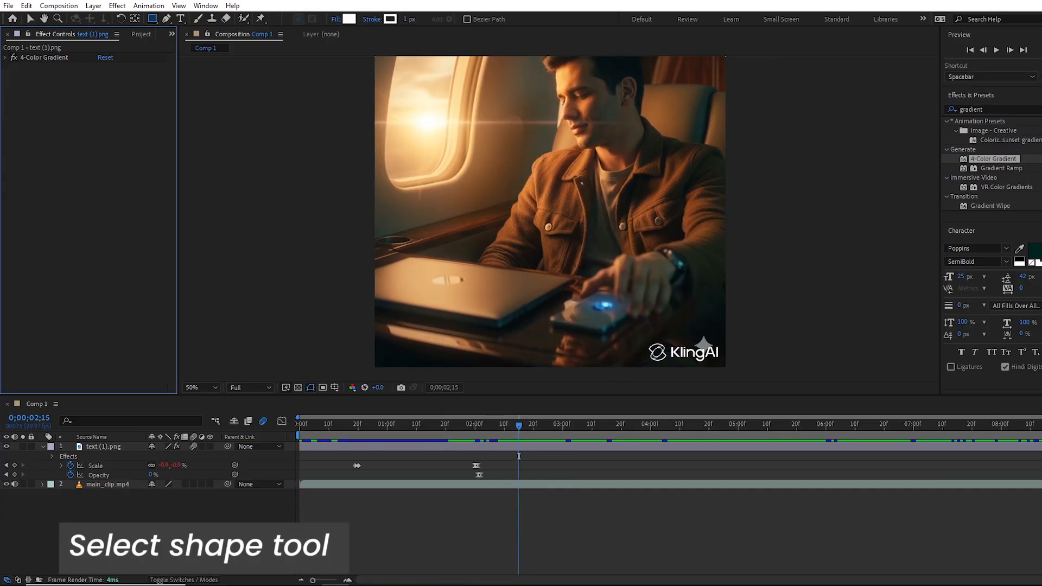
# - Set the stroke and fill colours for new shapes to off-white
pyautogui.click(390, 20)
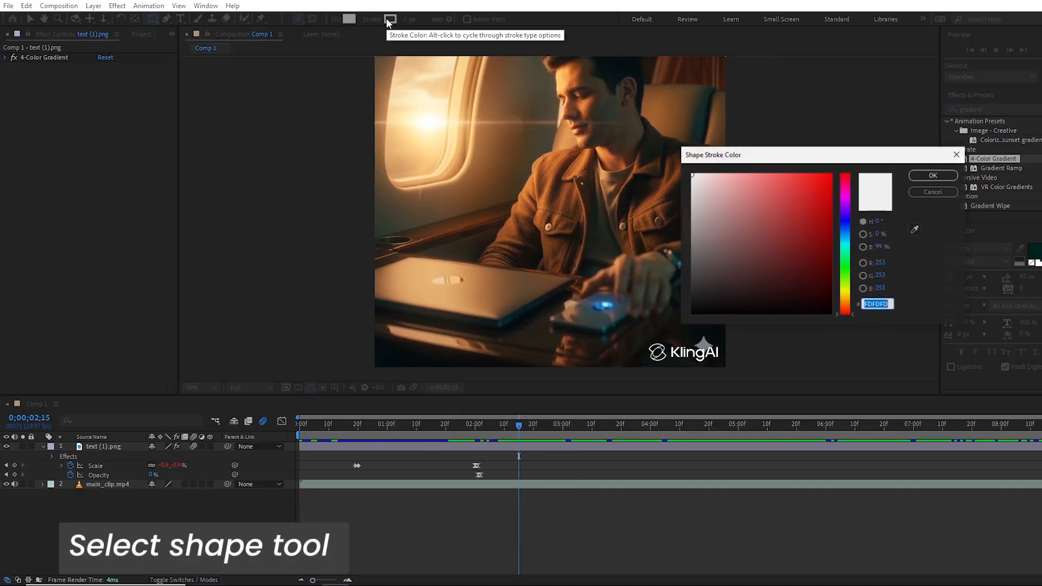
pyautogui.click(932, 175)
pyautogui.click(347, 20)
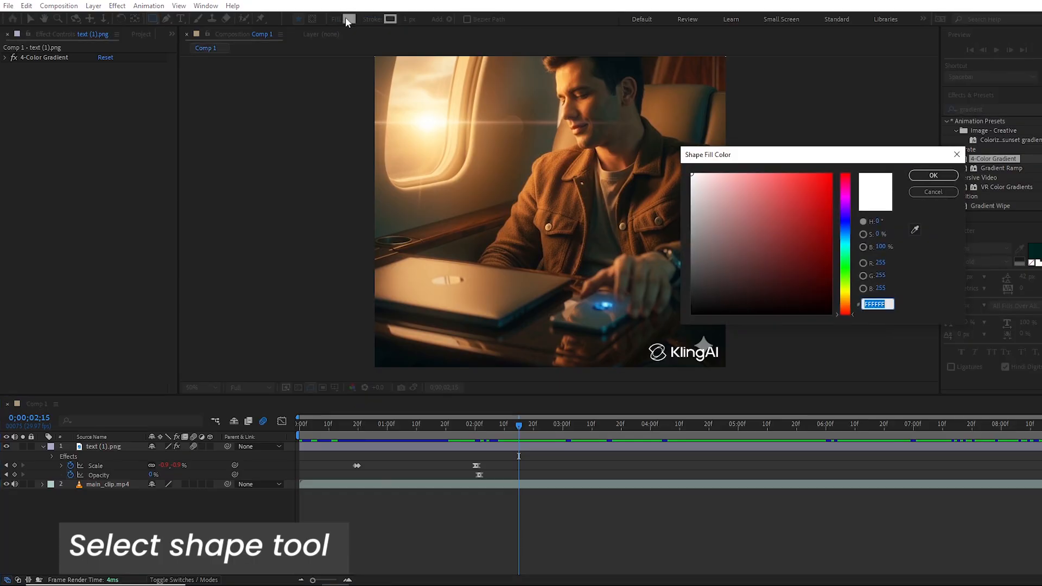
pyautogui.click(932, 174)
# - Draw a wide rectangle of about 458 by 104 px beside the man's chest and move its anchor point to its lower-right corner
pyautogui.click(42, 446)
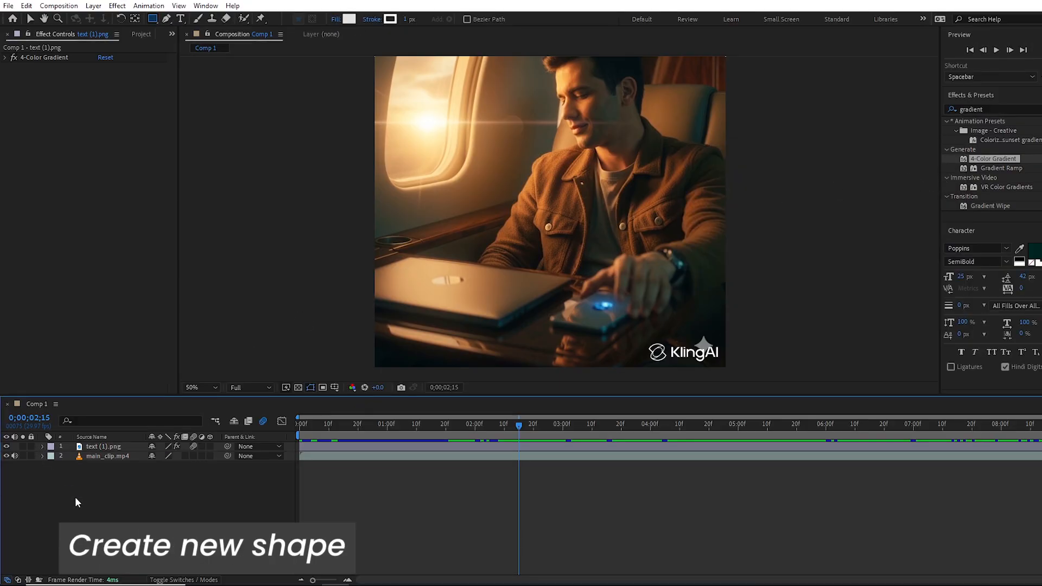
pyautogui.moveTo(454, 181)
pyautogui.mouseDown()
pyautogui.moveTo(553, 211)
pyautogui.moveTo(583, 215)
pyautogui.moveTo(585, 204)
pyautogui.mouseUp()
pyautogui.click(135, 19)
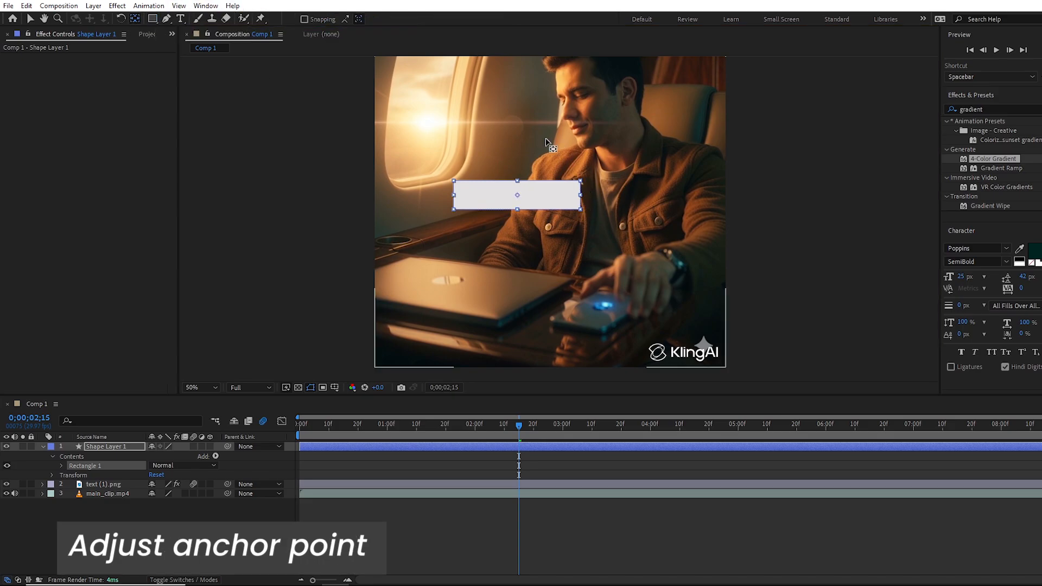
pyautogui.moveTo(550, 141); pyautogui.dragTo(550, 141)
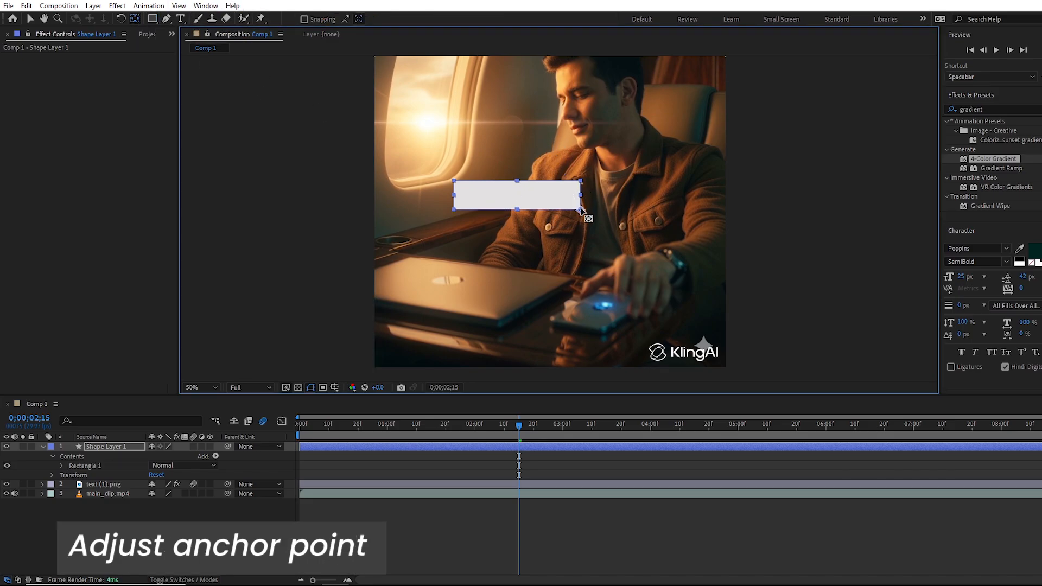
pyautogui.moveTo(581, 211); pyautogui.dragTo(581, 210)
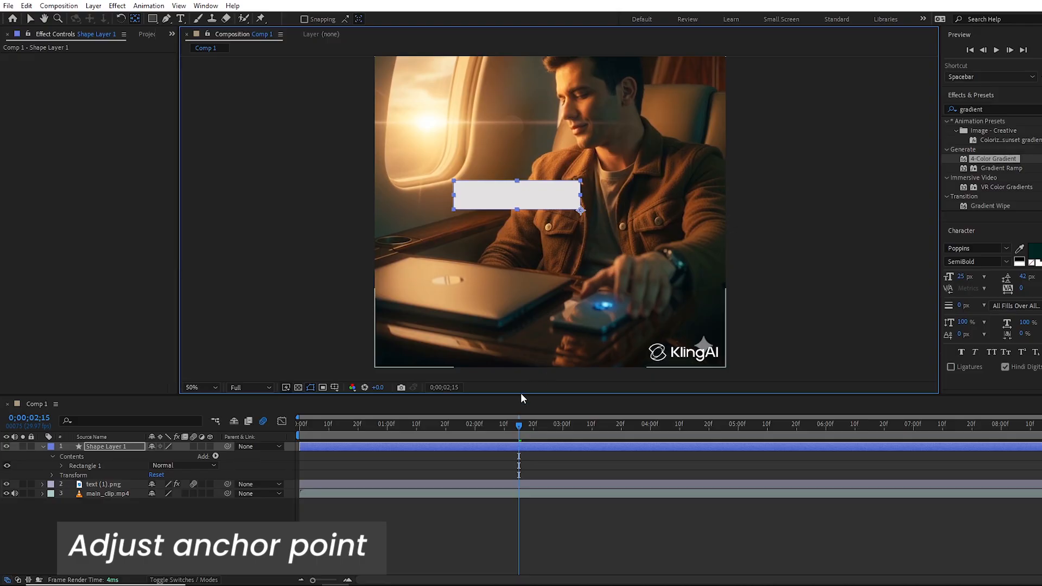
# - Move the playhead to 0;00;04;10 and set the rectangle path's Roundness to 30
pyautogui.moveTo(518, 426); pyautogui.dragTo(681, 437)
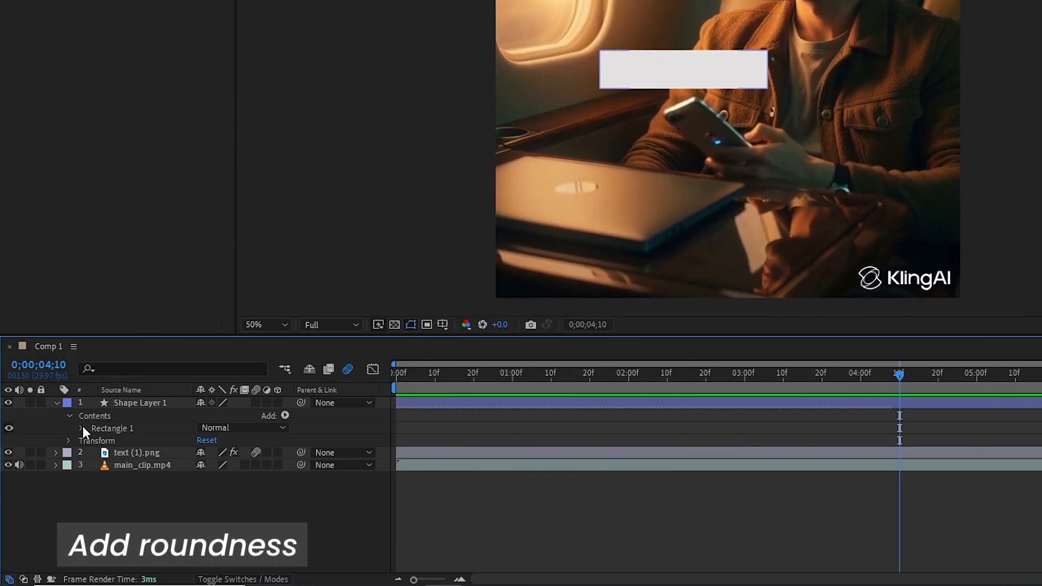
pyautogui.click(61, 466)
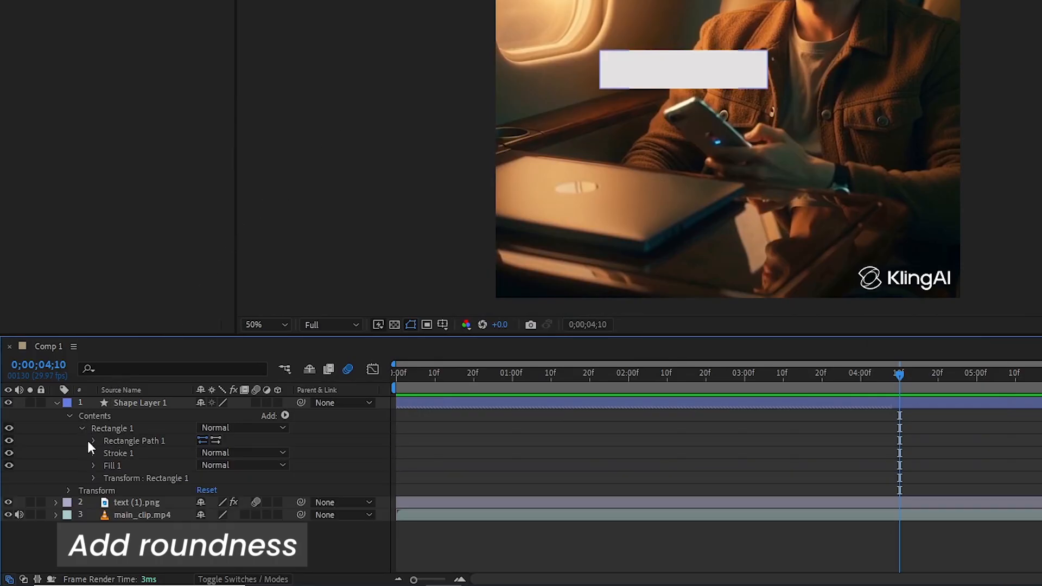
pyautogui.click(93, 441)
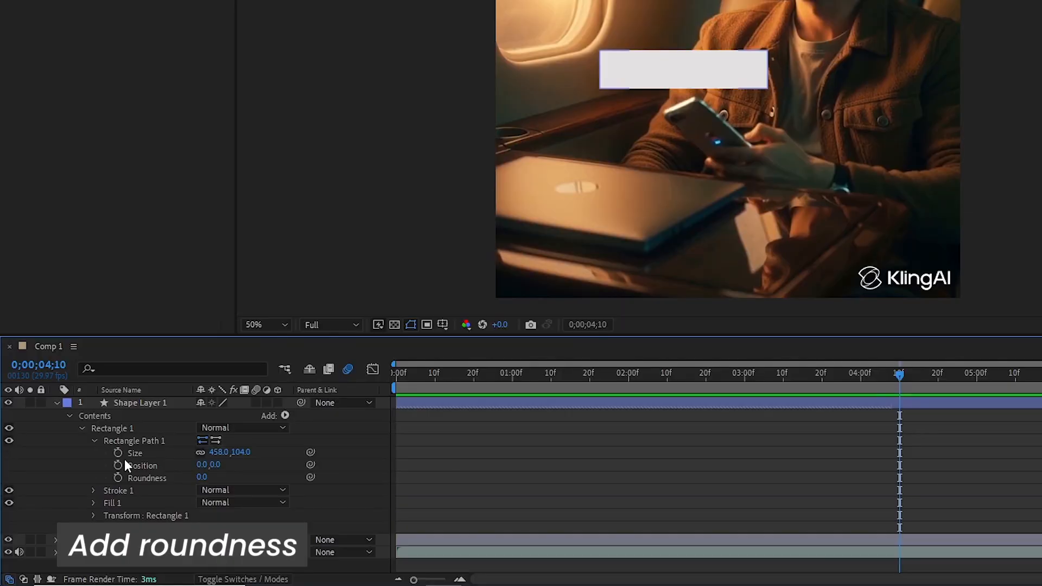
pyautogui.click(205, 477)
pyautogui.write('30')
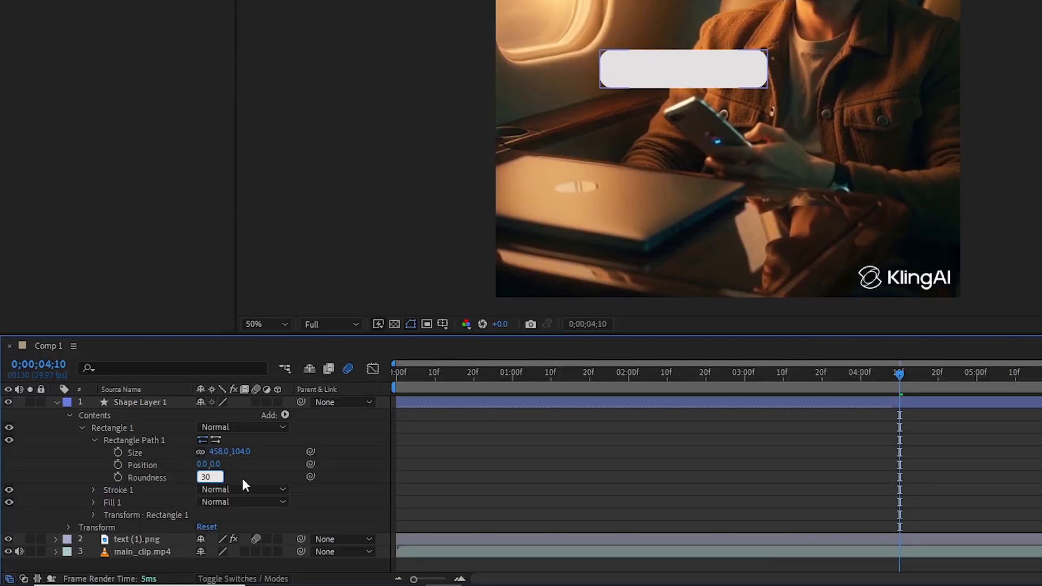
pyautogui.press('Return')
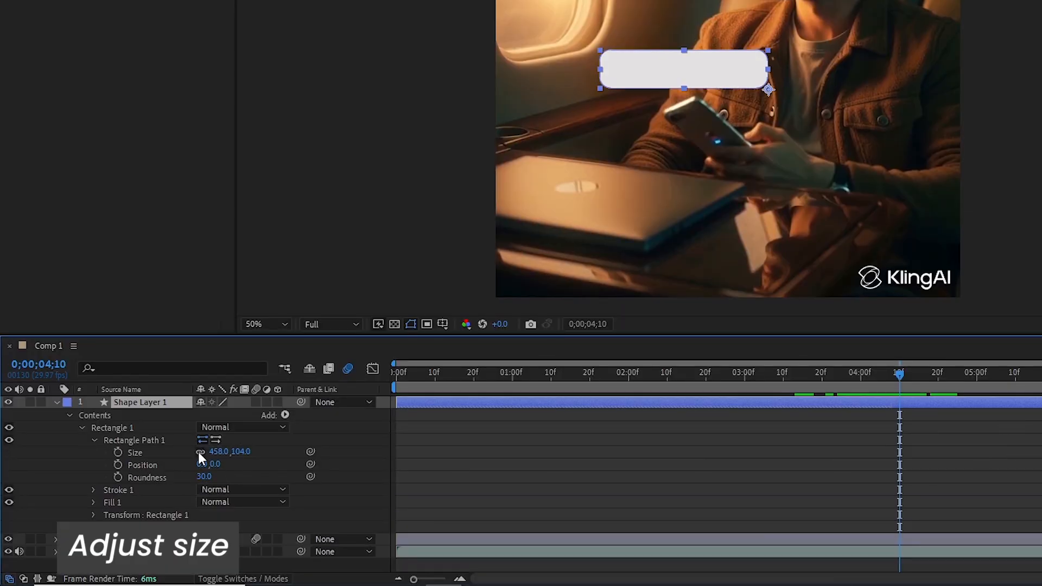
# - Unlink the rectangle path's size dimensions and set its height to 115
pyautogui.click(199, 452)
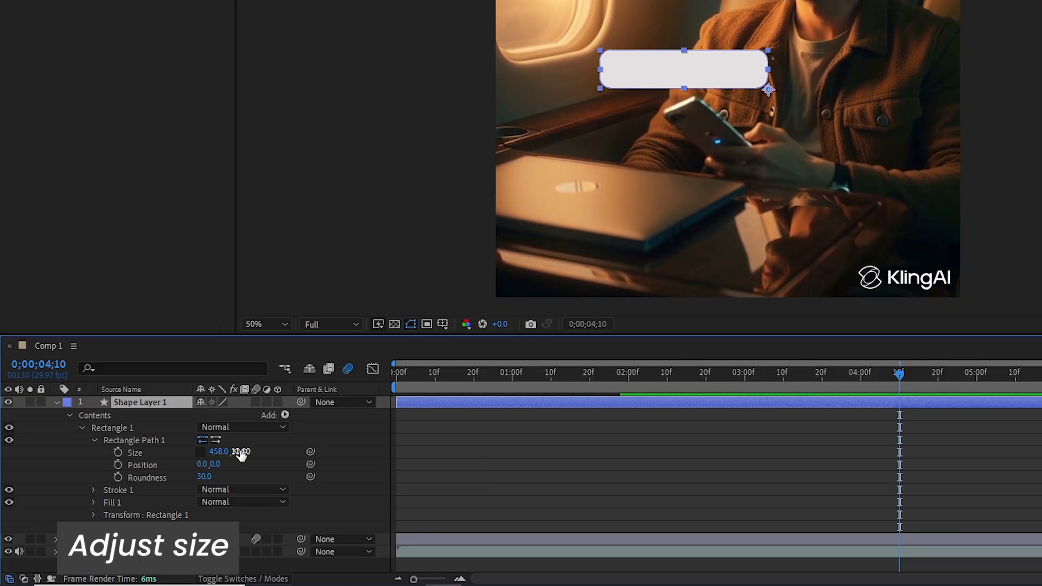
pyautogui.click(240, 451)
pyautogui.write('115')
pyautogui.press('Return')
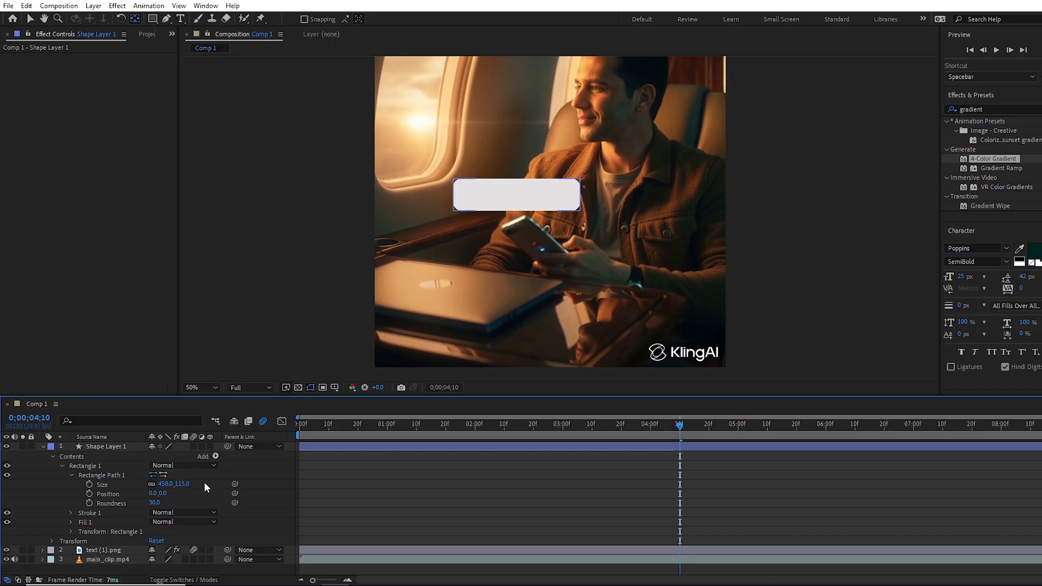
# - Collapse the shape layer's properties and add family.png to the composition as the topmost layer
pyautogui.click(737, 462)
pyautogui.moveTo(679, 425)
pyautogui.mouseDown()
pyautogui.moveTo(646, 424)
pyautogui.moveTo(680, 425)
pyautogui.mouseUp()
pyautogui.click(43, 447)
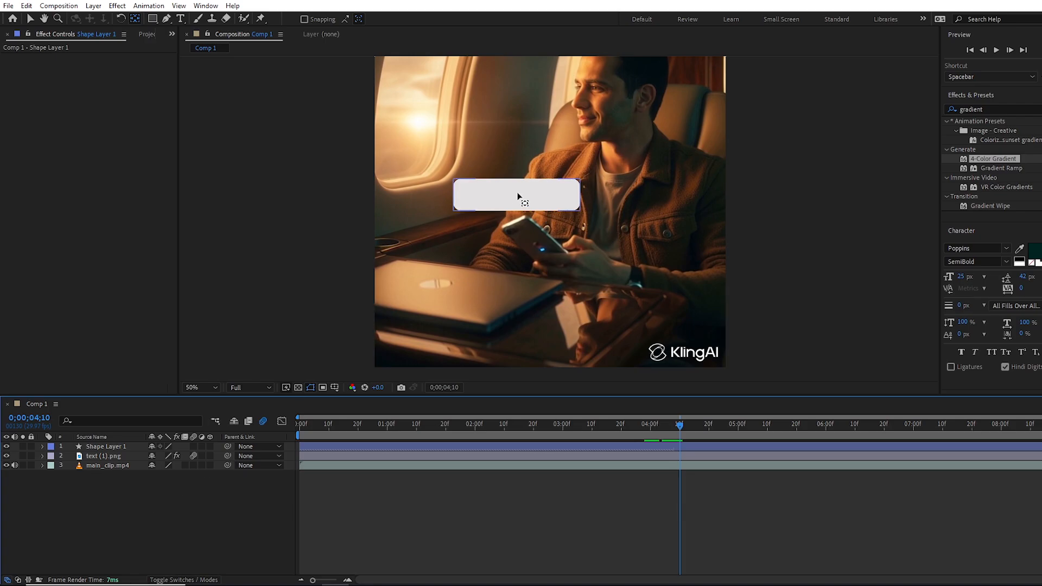
pyautogui.click(128, 33)
pyautogui.click(35, 145)
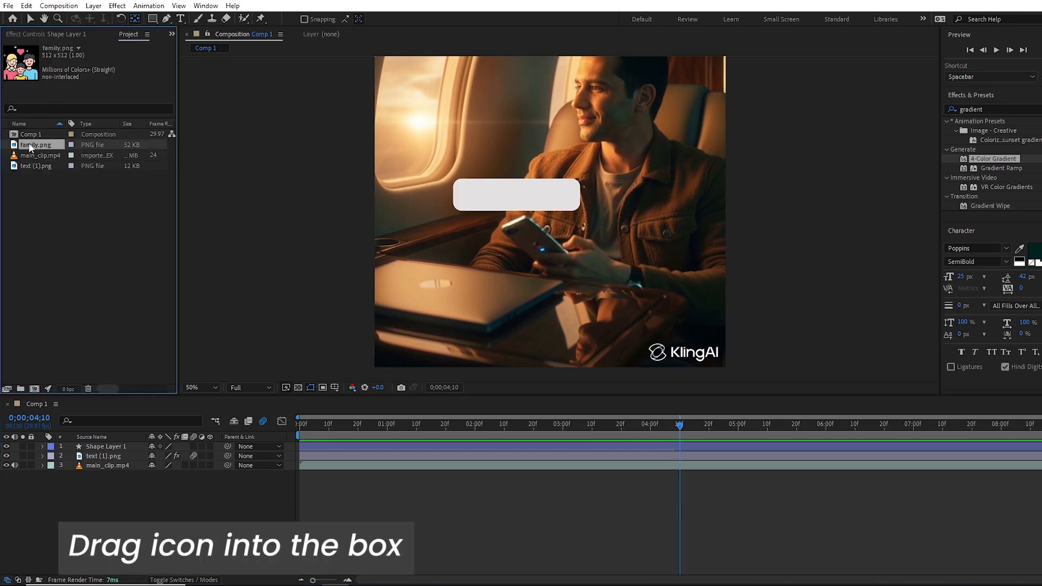
pyautogui.moveTo(32, 147); pyautogui.dragTo(99, 446)
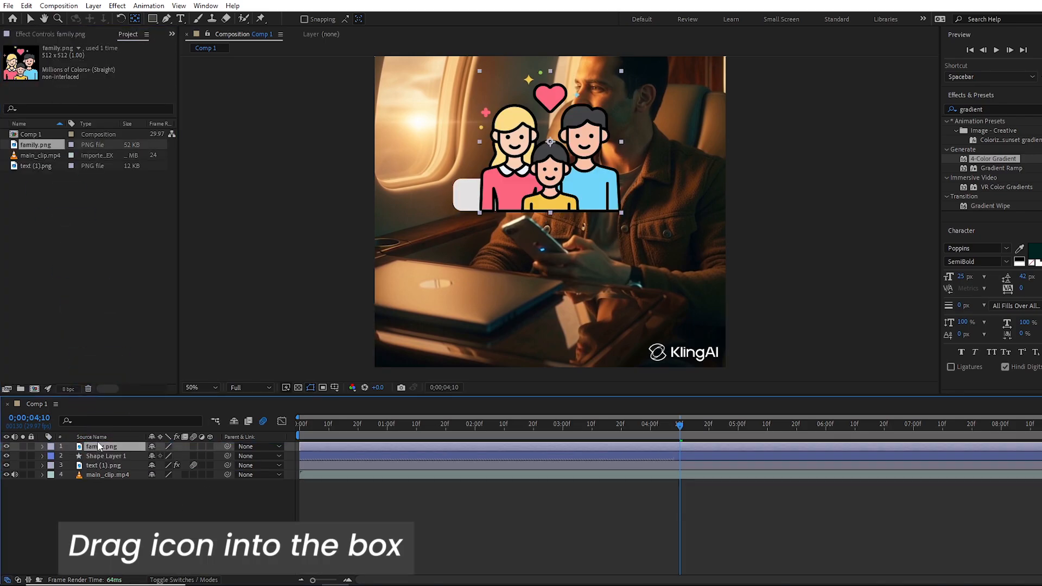
# - Set the family.png layer's Scale to 17%
pyautogui.press('s')
pyautogui.moveTo(164, 456); pyautogui.dragTo(147, 517)
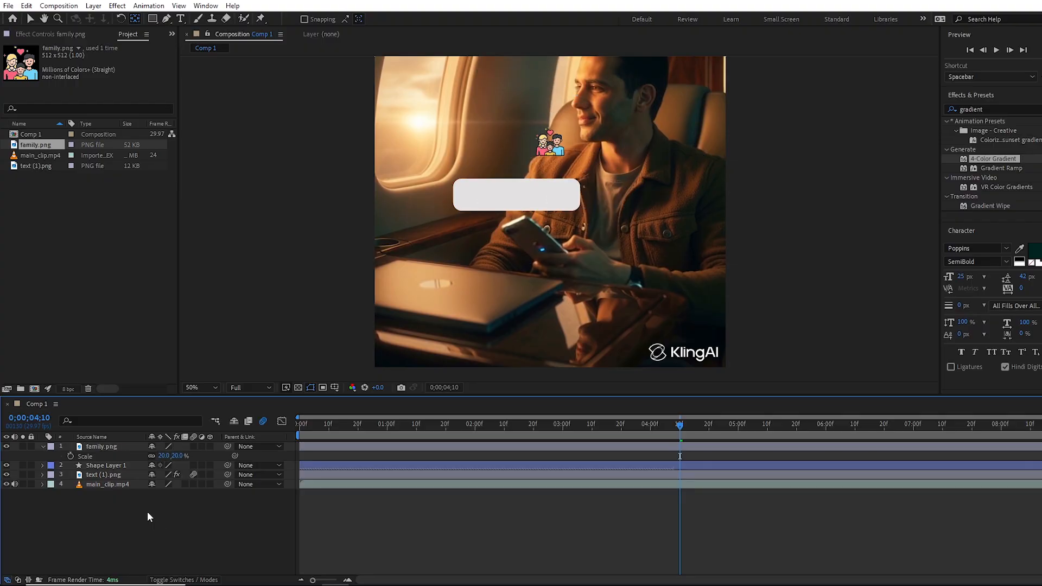
pyautogui.click(164, 456)
pyautogui.write('17')
pyautogui.press('Return')
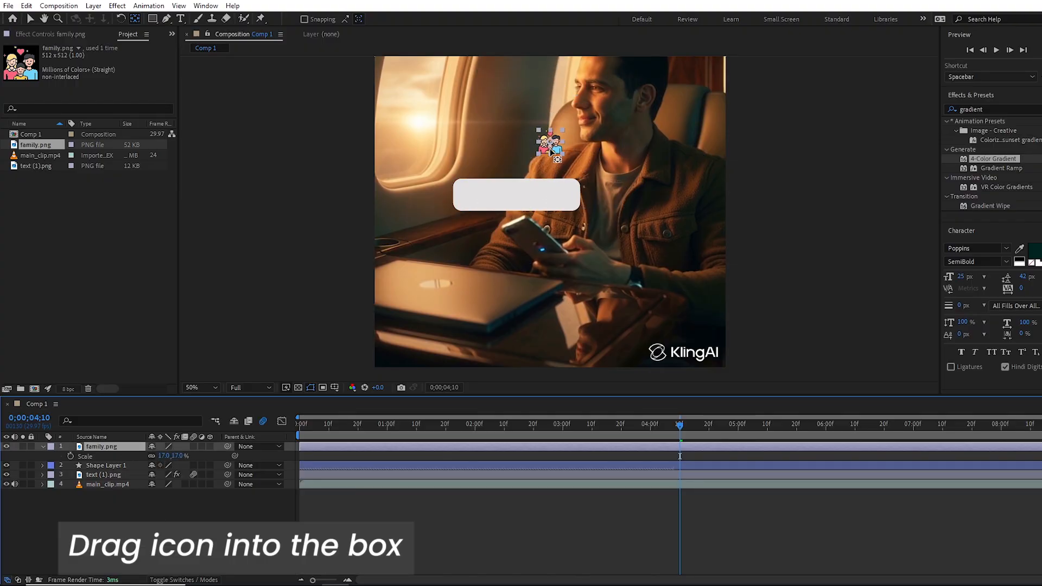
# - Place the family icon inside the left end of the off-white box and reduce its Scale to 15%
pyautogui.click(554, 152)
pyautogui.click(31, 18)
pyautogui.moveTo(551, 149); pyautogui.dragTo(471, 199)
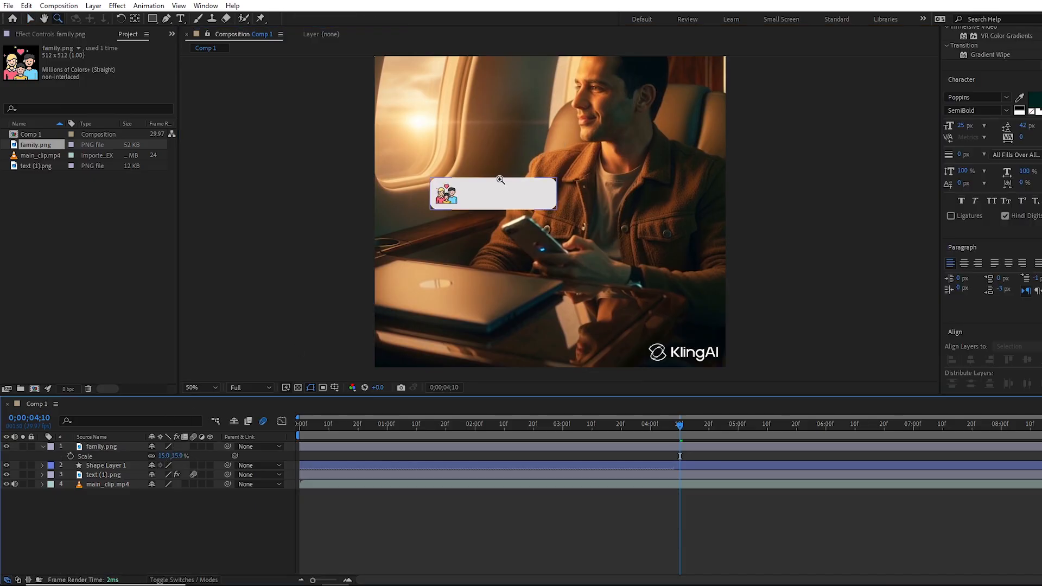
# - Add the text "Home" inside the box, just to the right of the family icon
pyautogui.scroll(2, 491, 163)
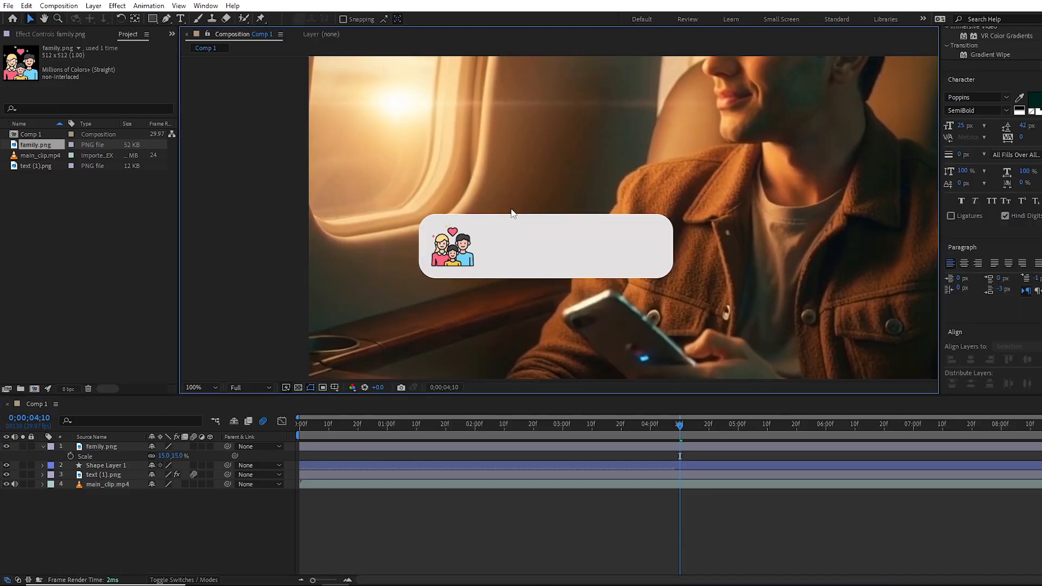
pyautogui.hotkey('ctrl', 't')
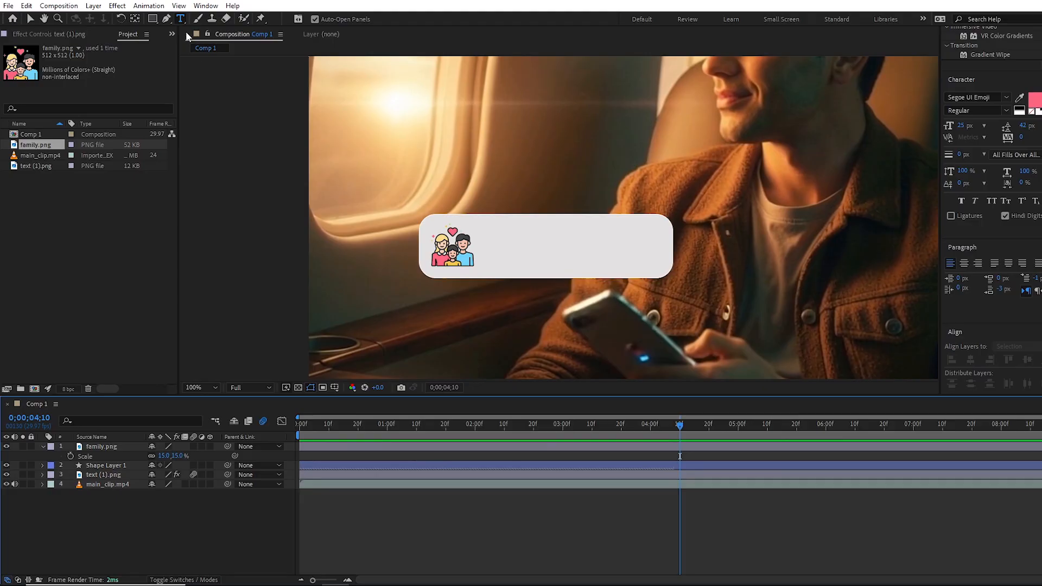
pyautogui.click(490, 231)
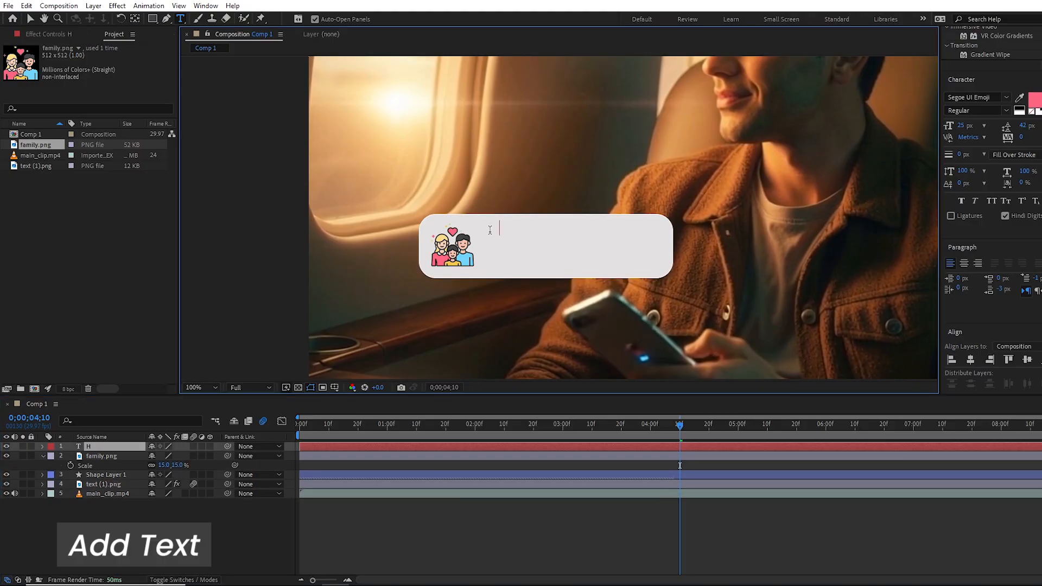
pyautogui.write('Home')
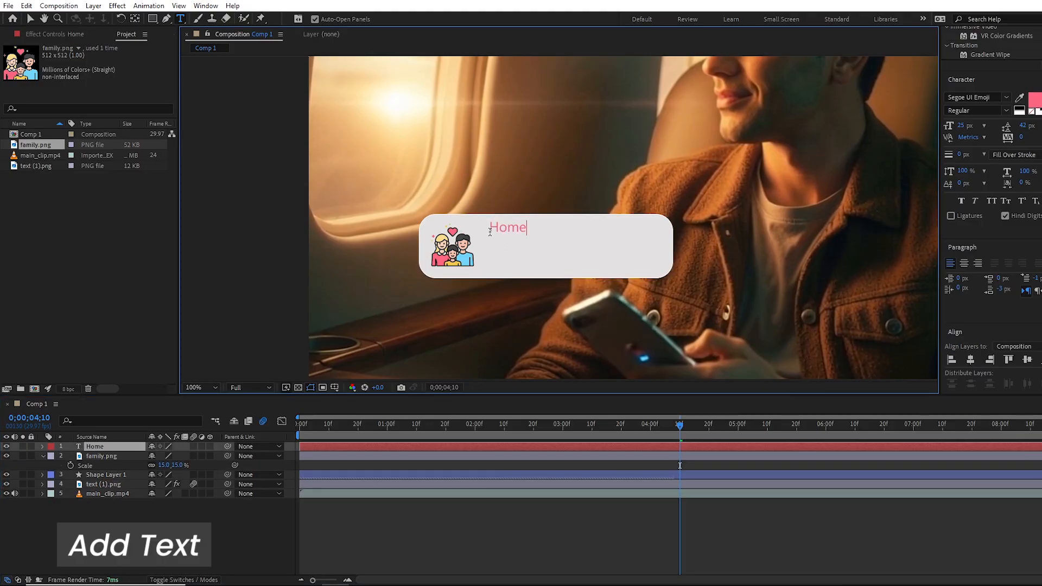
# - Set the "Home" text's font size to 30 px and move it slightly closer to the family icon
pyautogui.hotkey('shift', 'Left')
pyautogui.hotkey('shift', 'Left')
pyautogui.hotkey('shift', 'Left')
pyautogui.click(985, 111)
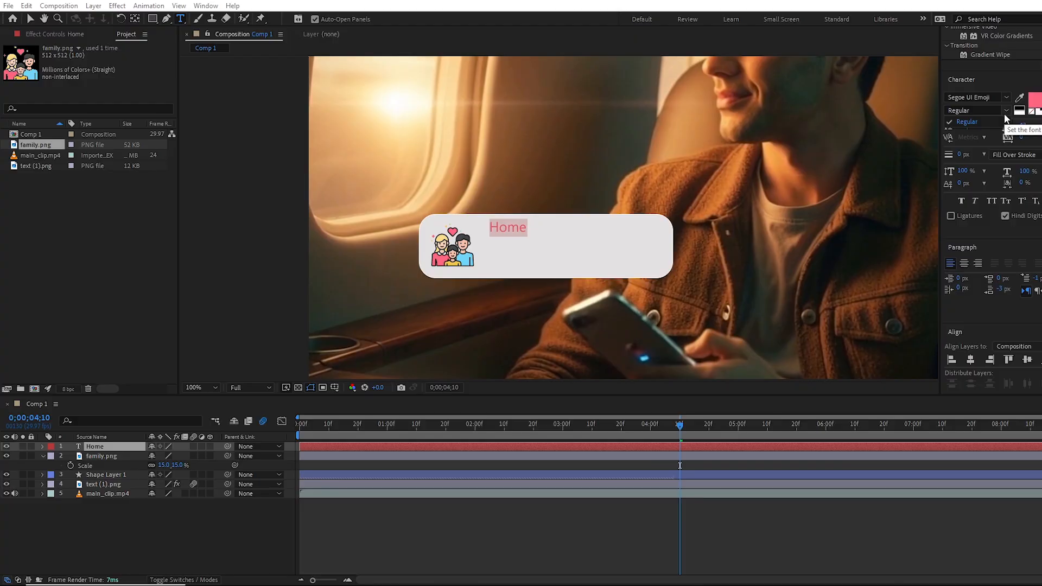
pyautogui.click(993, 124)
pyautogui.click(983, 125)
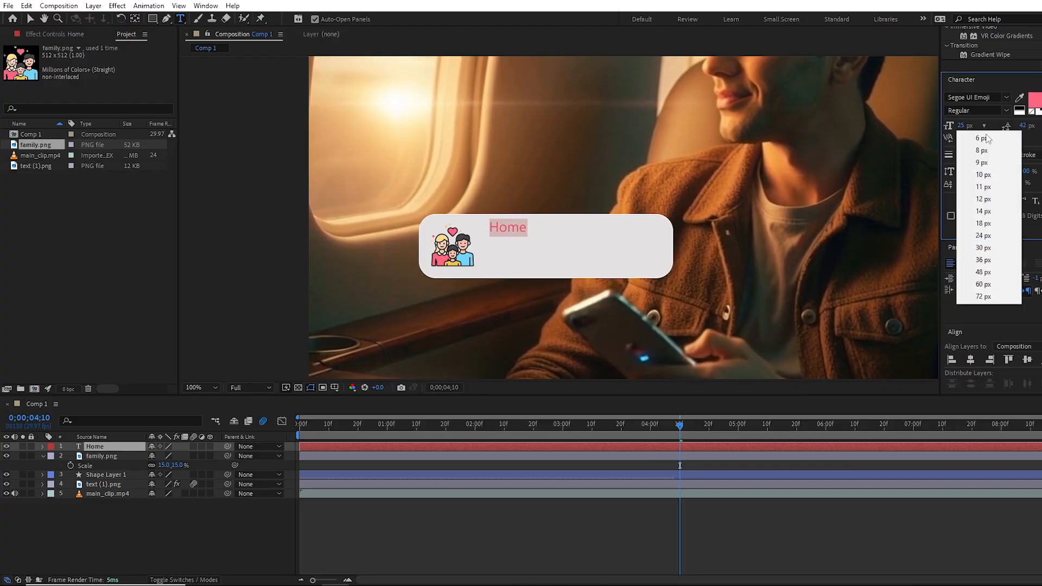
pyautogui.click(981, 249)
pyautogui.click(31, 19)
pyautogui.moveTo(506, 227); pyautogui.dragTo(498, 233)
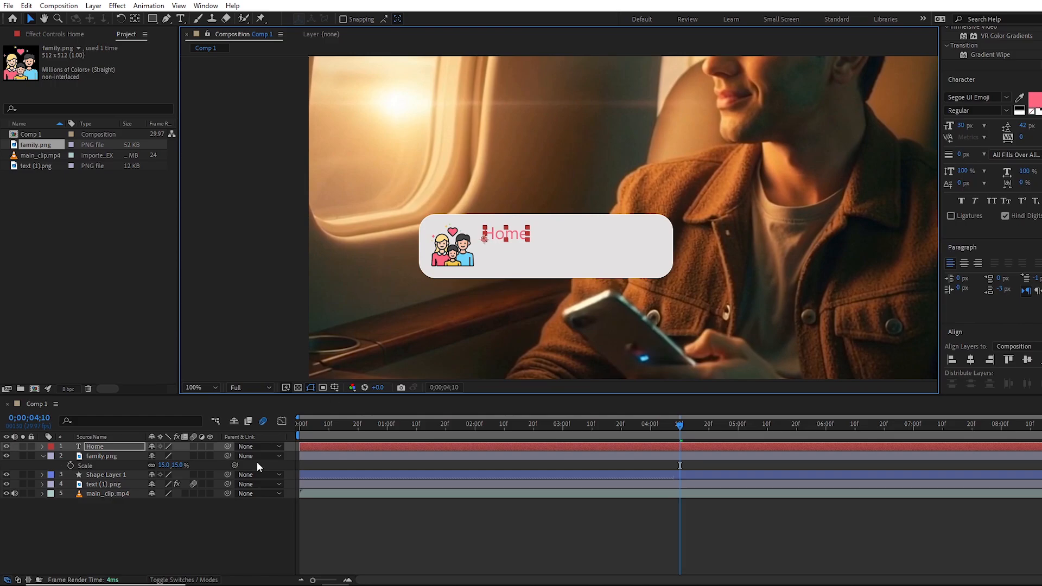
# - With no layer selected, set the fill colour for new text to very dark green, 031601
pyautogui.click(232, 518)
pyautogui.click(180, 20)
pyautogui.click(1035, 102)
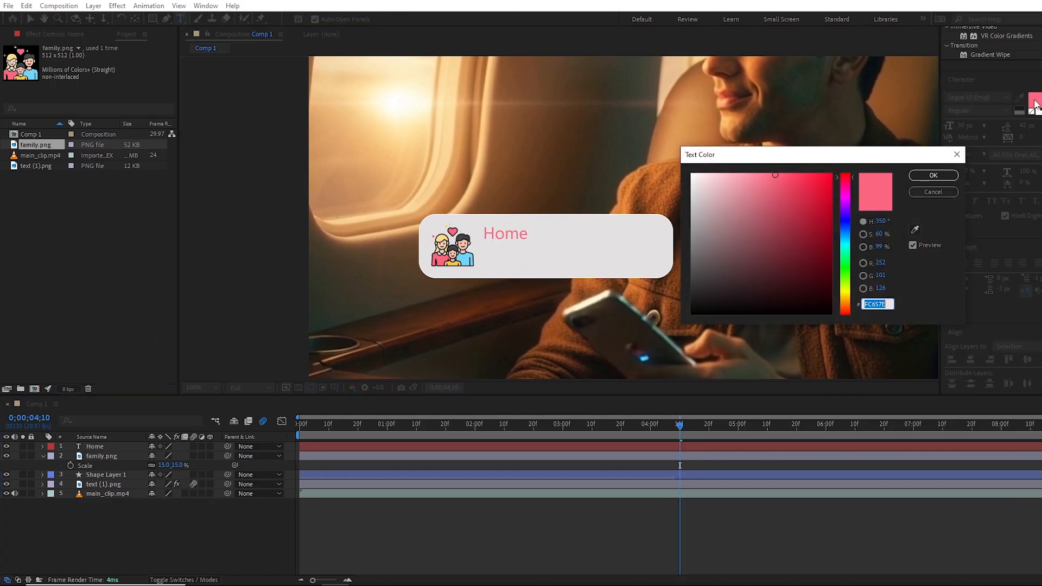
pyautogui.moveTo(720, 281); pyautogui.dragTo(691, 298)
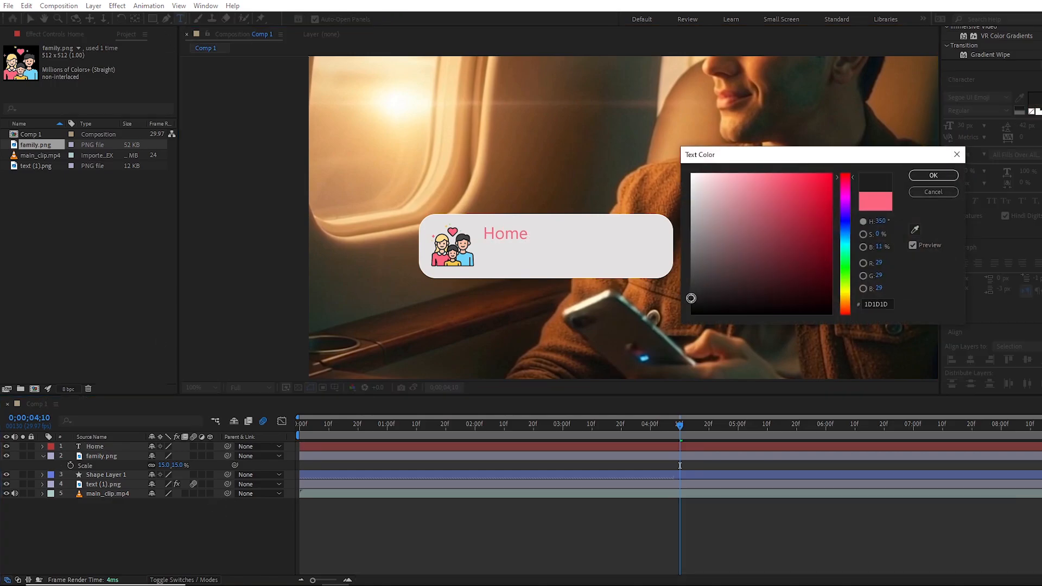
pyautogui.click(844, 268)
pyautogui.moveTo(823, 289); pyautogui.dragTo(823, 302)
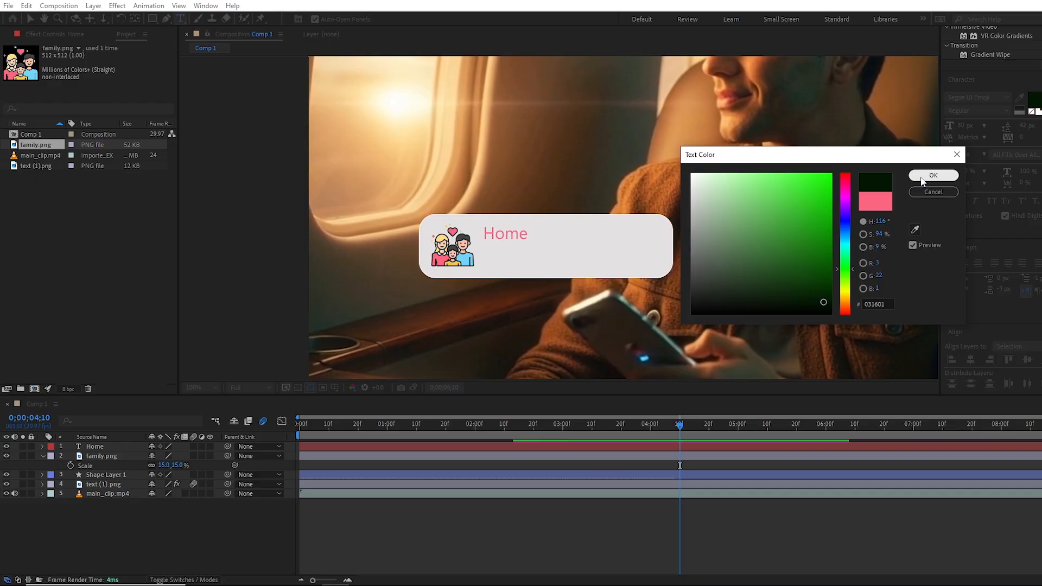
pyautogui.click(922, 177)
# - Add the text "Welcome to Home! Happy Diwali! 🪔✨" below "Home" and break it onto two lines before "Happy"
pyautogui.click(493, 253)
pyautogui.write('Welcome to Home! Happy Diwali! 🪔✨')
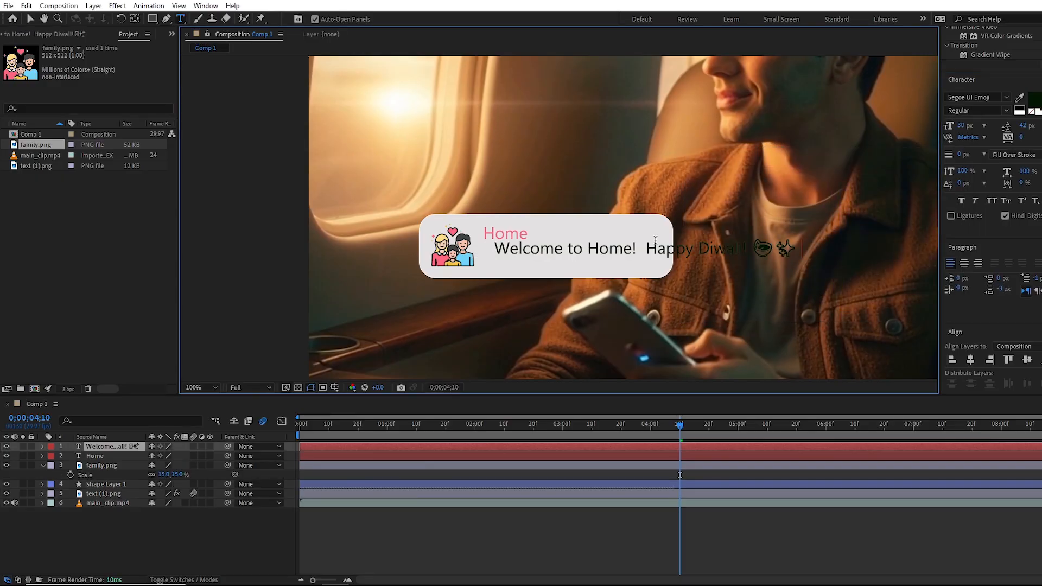
pyautogui.press('Return')
# - Set the whole welcome message's font size to 24 px and its leading to 28 px
pyautogui.hotkey('ctrl', 'a')
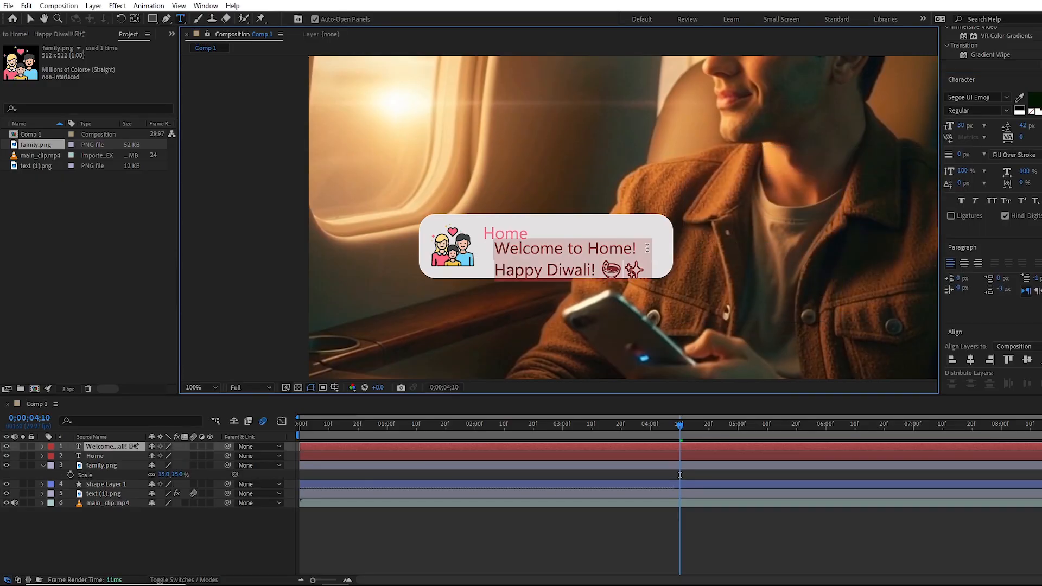
pyautogui.click(1039, 125)
pyautogui.click(1007, 261)
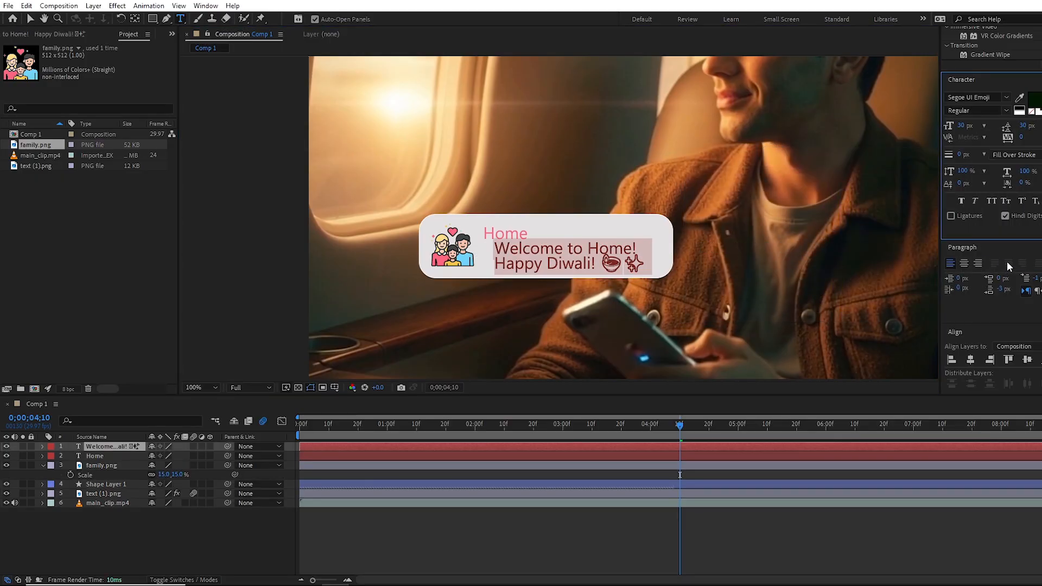
pyautogui.click(1037, 127)
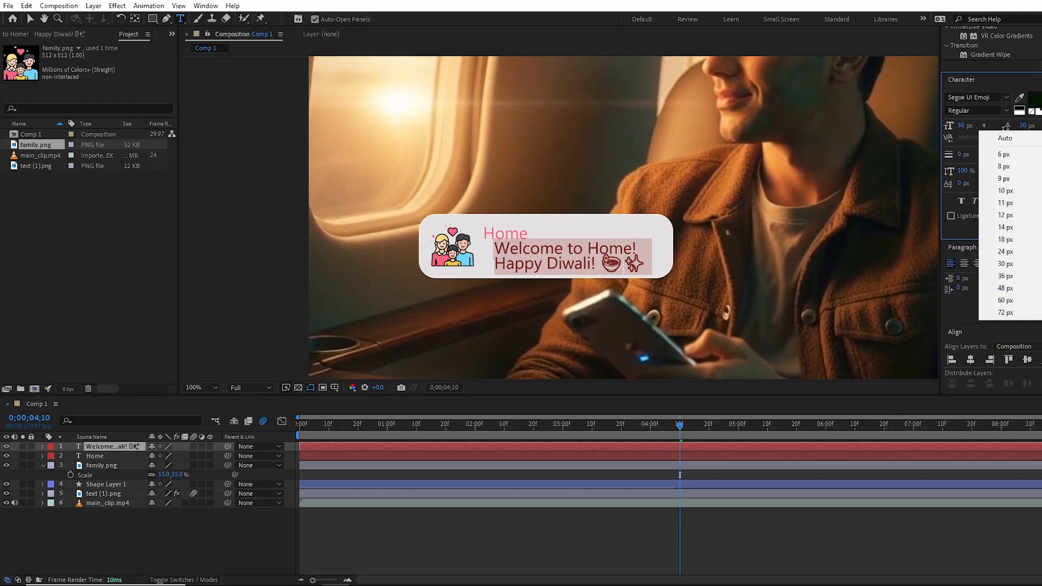
pyautogui.click(1015, 250)
pyautogui.click(983, 125)
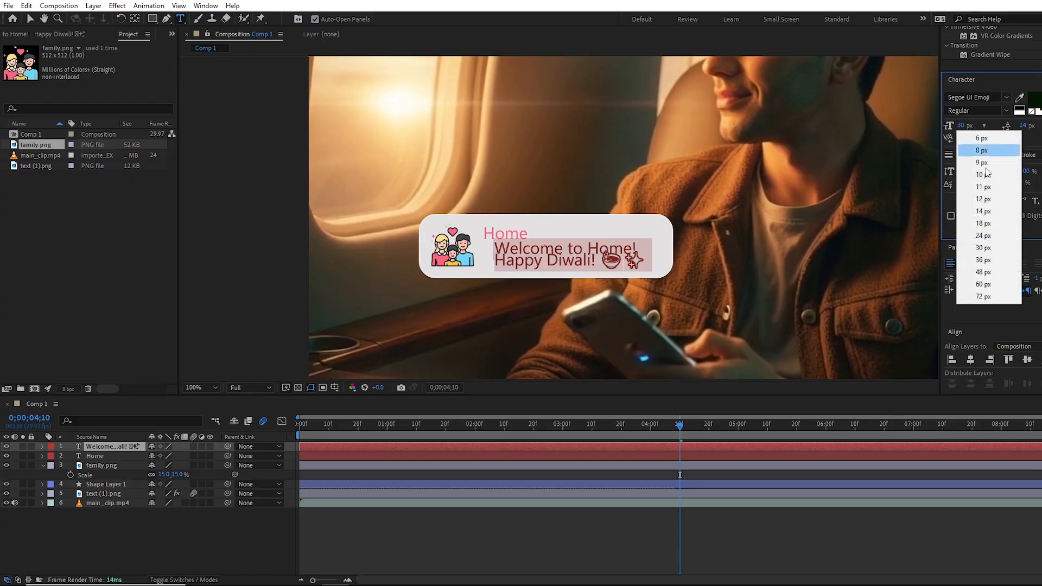
pyautogui.click(976, 233)
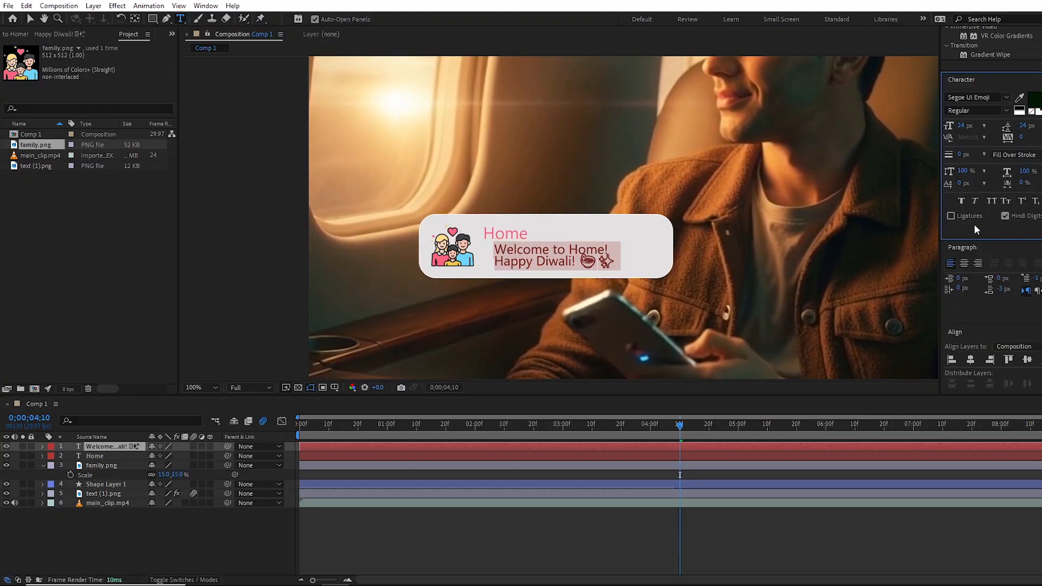
pyautogui.click(1023, 125)
pyautogui.press('Up')
pyautogui.press('Up')
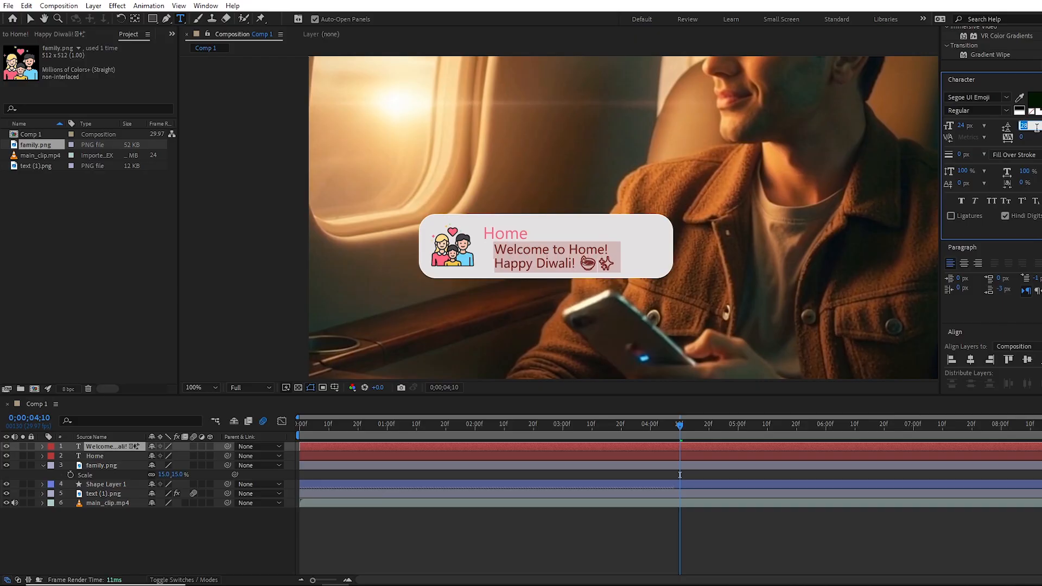
# - Position the welcome message and the "Home" heading beside the icon so that their left edges line up
pyautogui.click(30, 19)
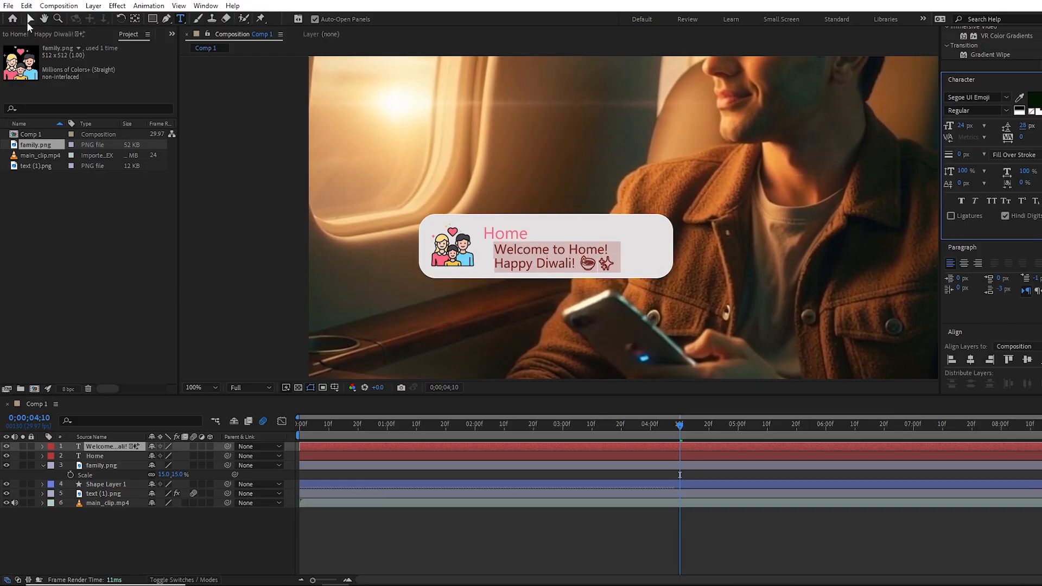
pyautogui.click(506, 257)
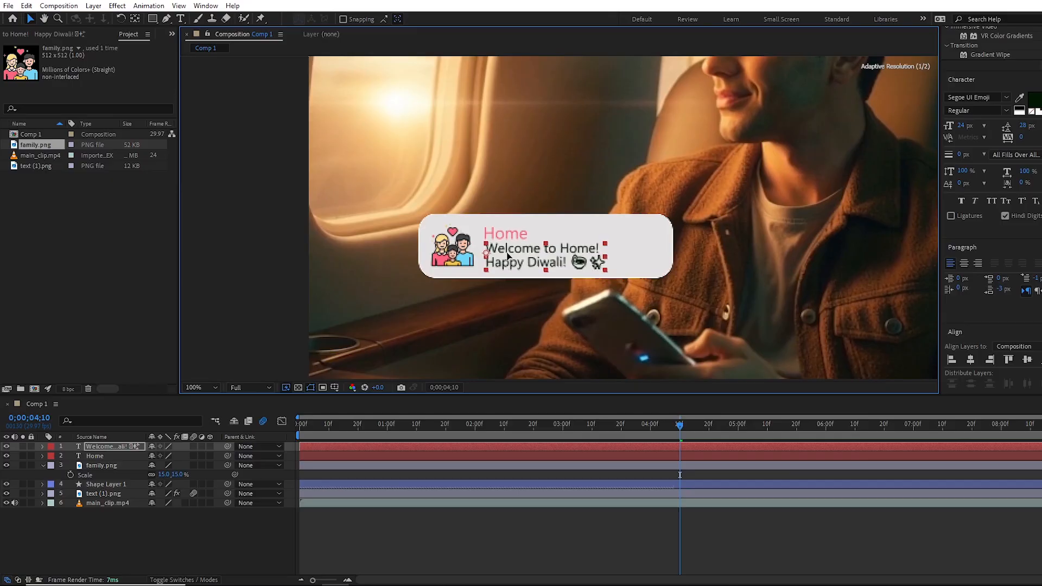
pyautogui.click(502, 234)
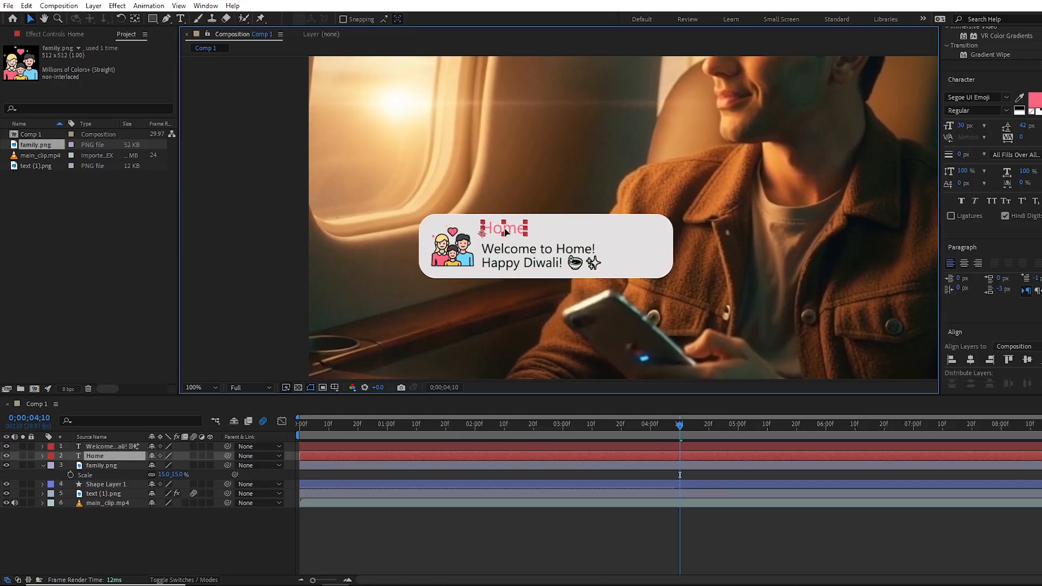
pyautogui.keyDown('ctrl'); pyautogui.click(108, 446); pyautogui.keyUp('ctrl')
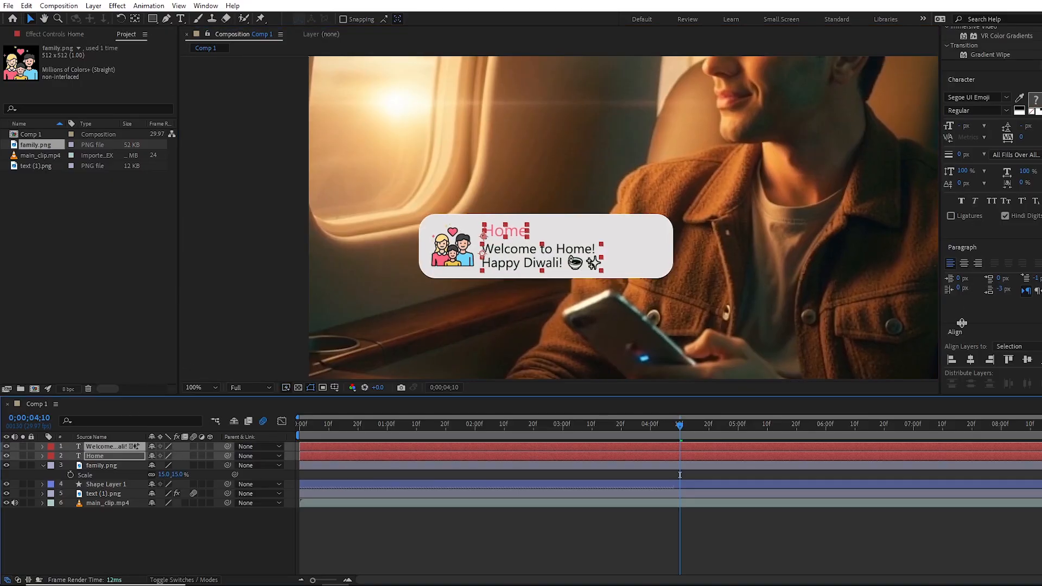
pyautogui.click(240, 562)
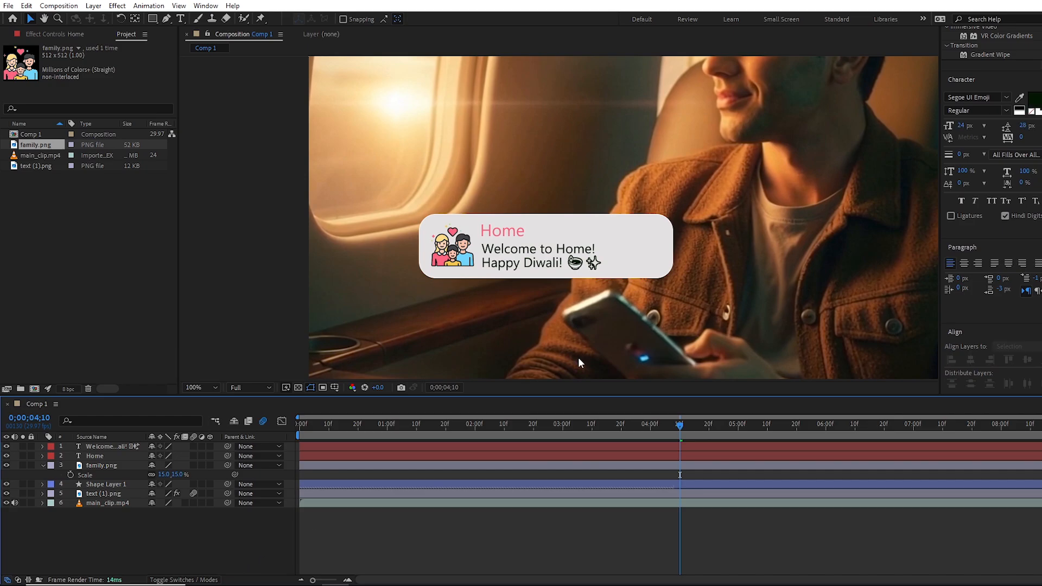
# - Change the "Home" heading's font to Poppins SemiBold
pyautogui.press('z')
pyautogui.click(604, 265)
pyautogui.press('v')
pyautogui.press('space')
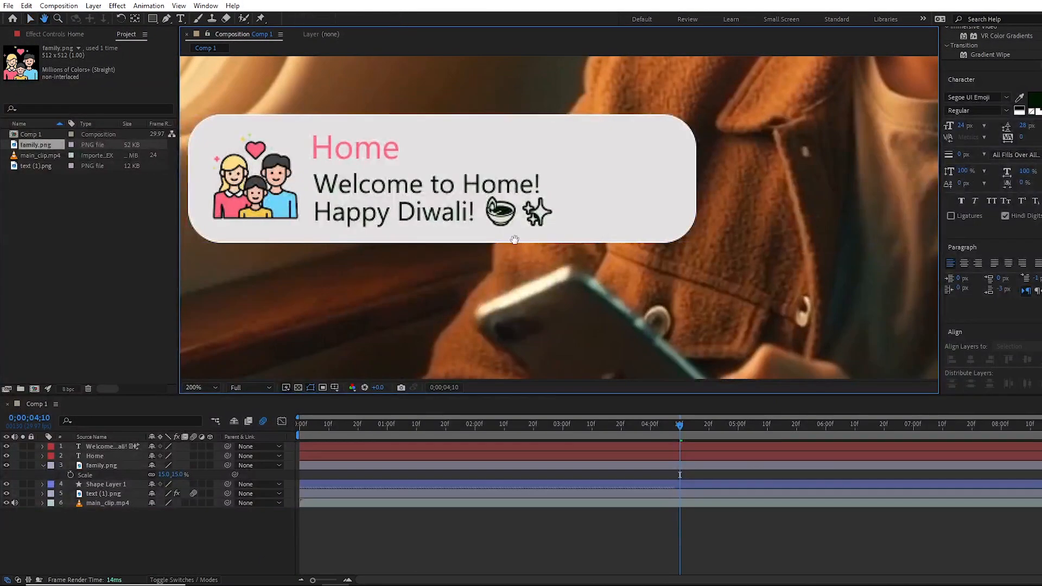
pyautogui.moveTo(514, 239); pyautogui.dragTo(589, 254)
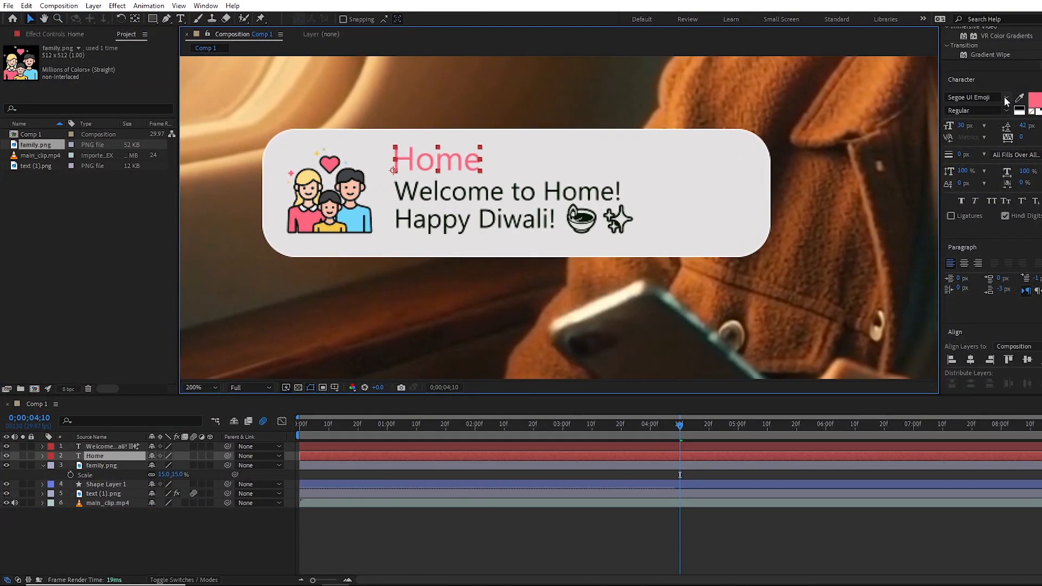
pyautogui.click(1005, 98)
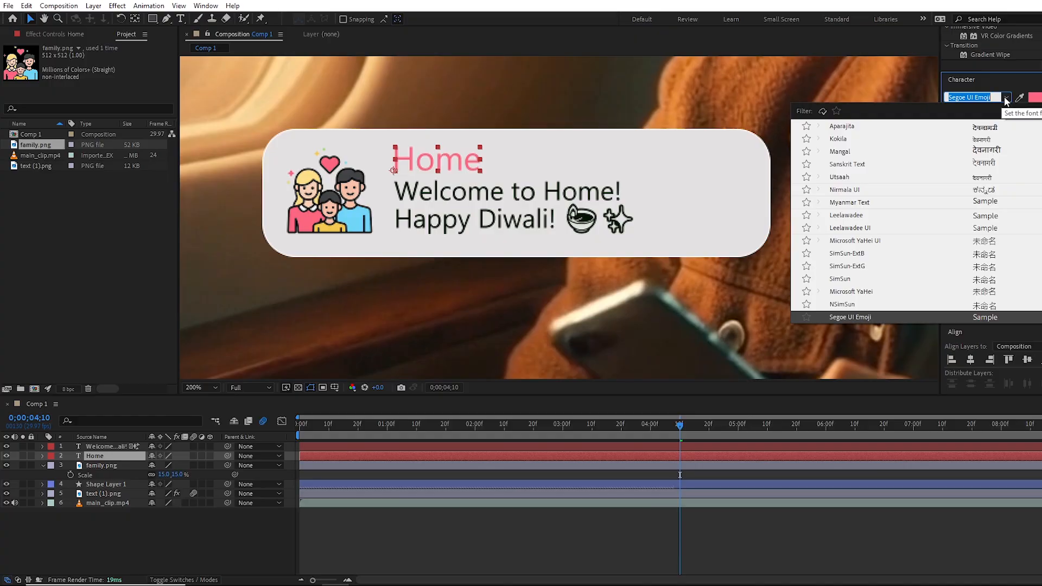
pyautogui.scroll(20, 917, 222)
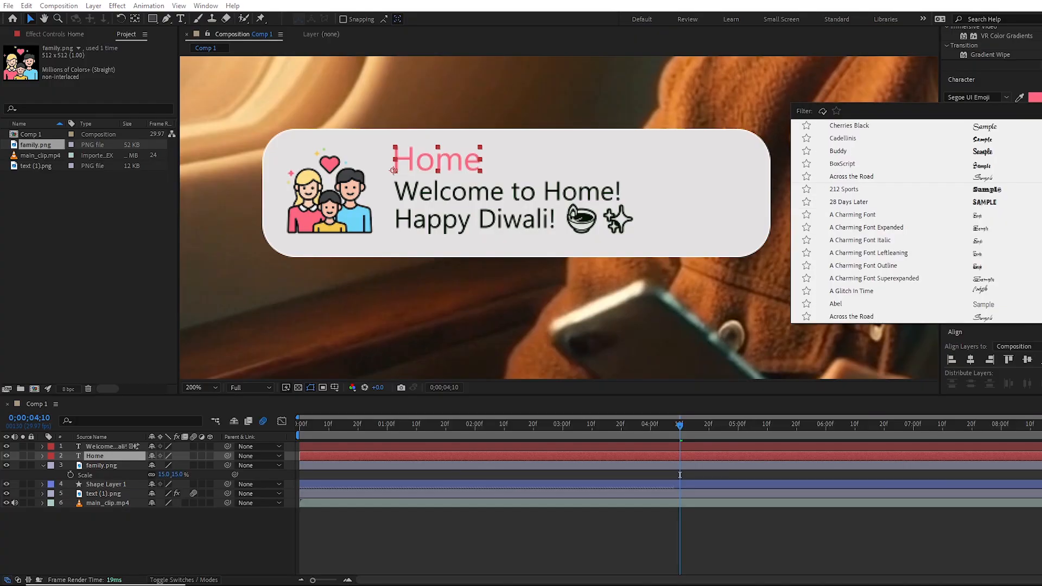
pyautogui.click(994, 95)
pyautogui.write('pop')
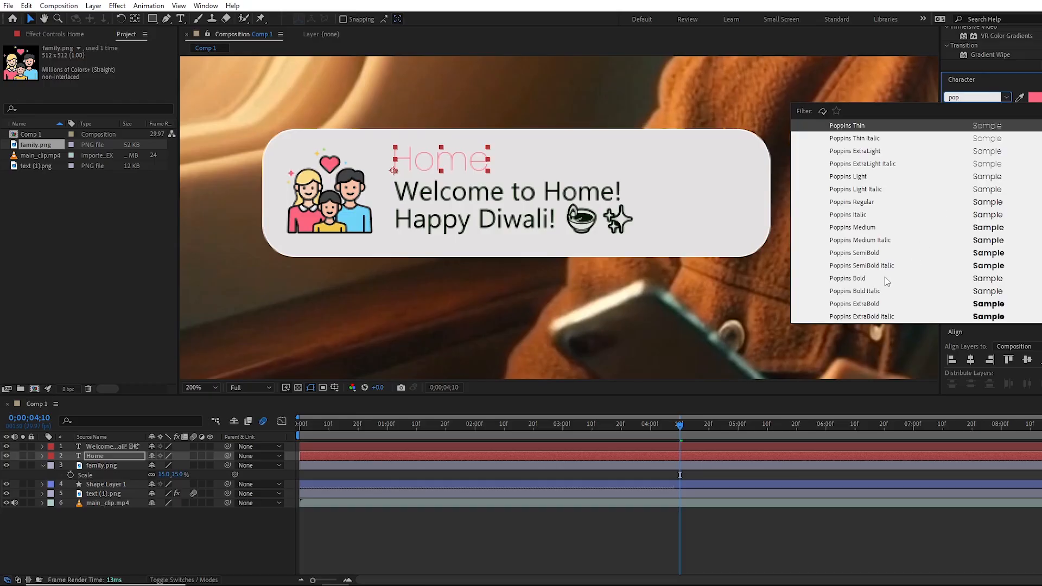
pyautogui.click(904, 253)
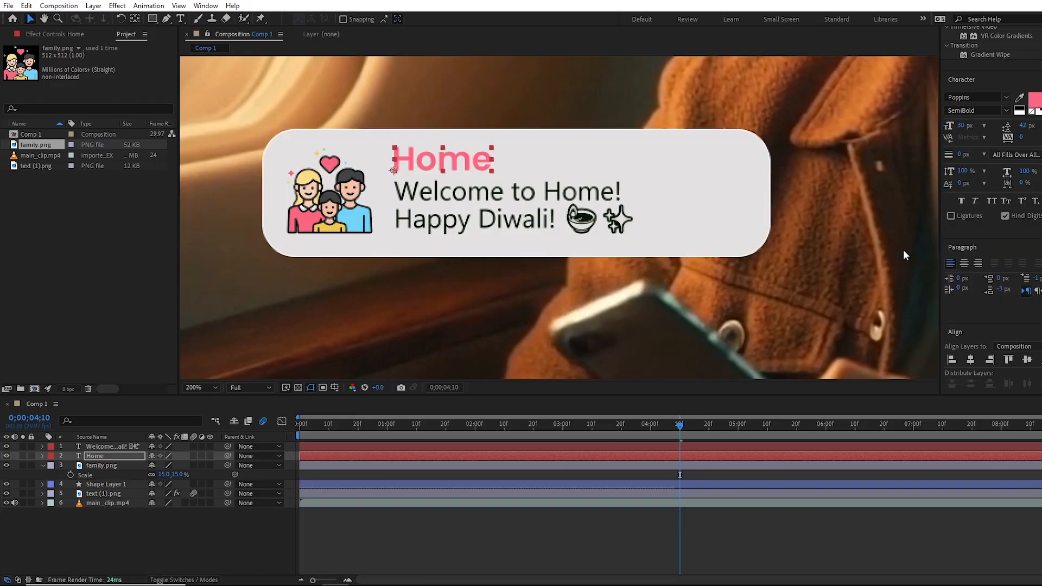
pyautogui.click(254, 534)
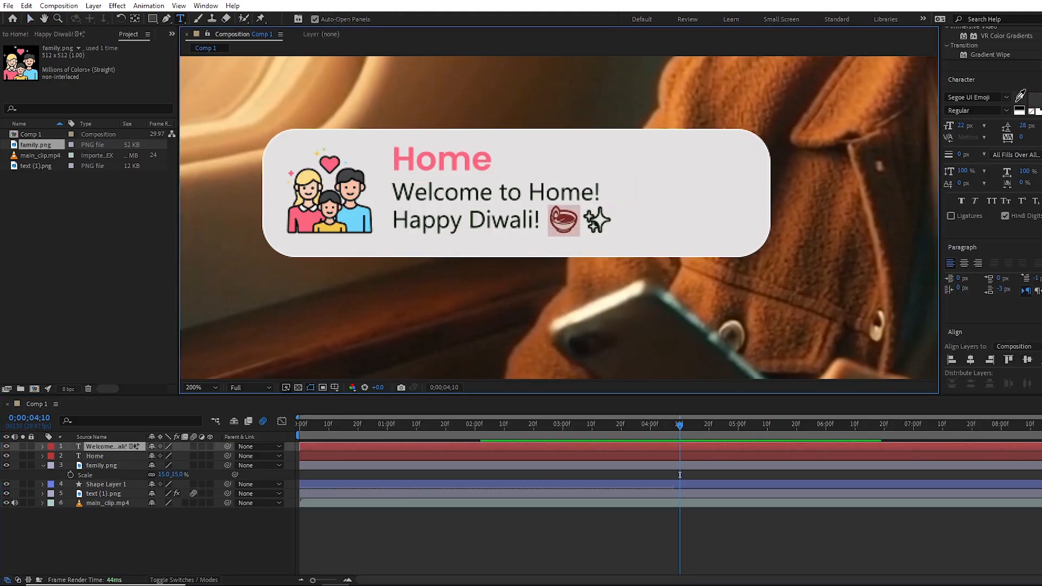
# - Recolour the diya lamp emoji in the welcome message with the pink sampled from the "Home" heading
pyautogui.click(466, 160)
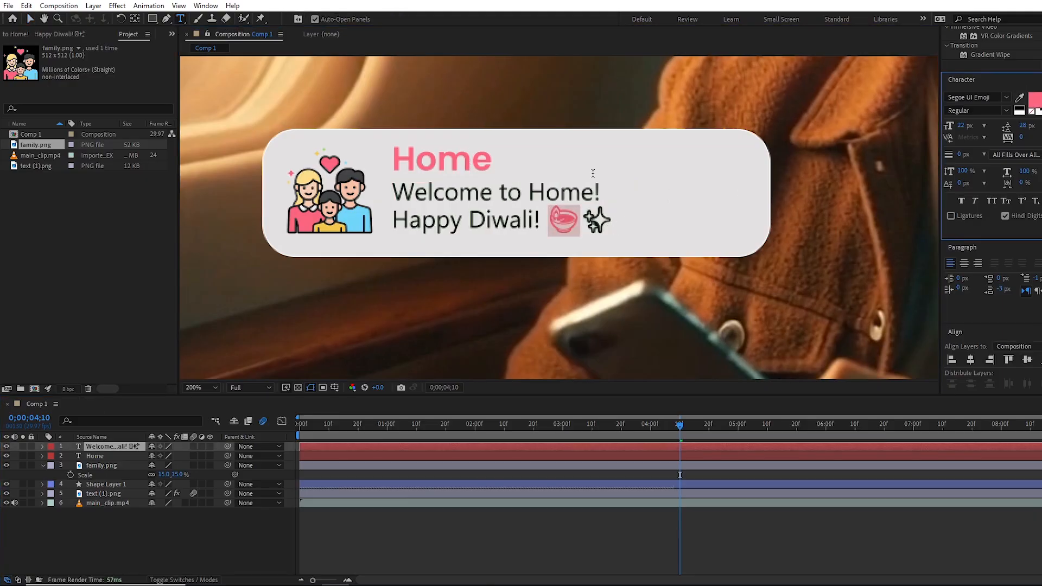
pyautogui.click(123, 532)
pyautogui.scroll(-2, 530, 256)
pyautogui.scroll(1, 660, 204)
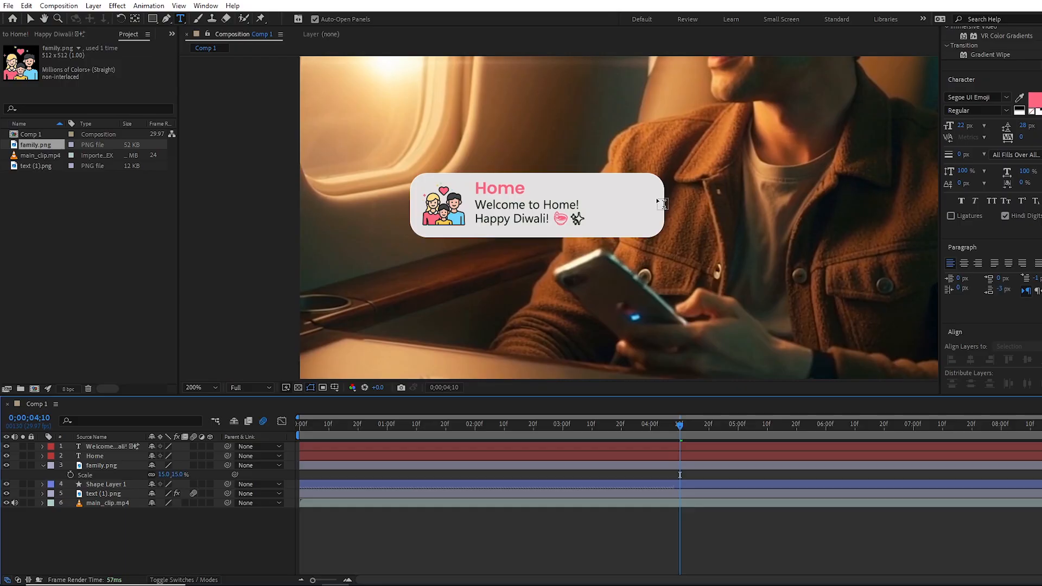
# - Set the tracking of the whole welcome message to 50
pyautogui.scroll(2, 661, 204)
pyautogui.doubleClick(116, 446)
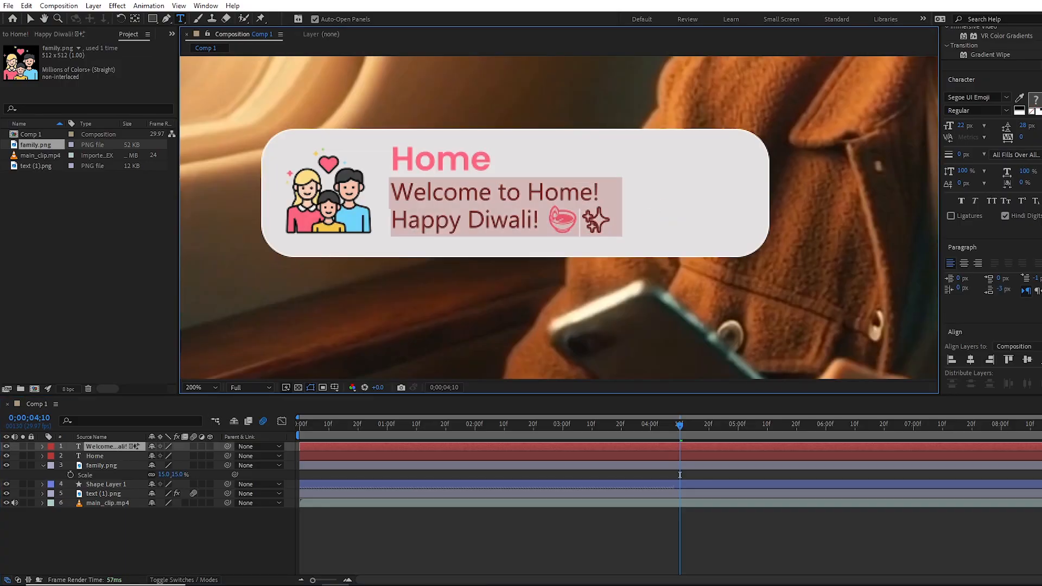
pyautogui.click(1040, 137)
pyautogui.click(1026, 281)
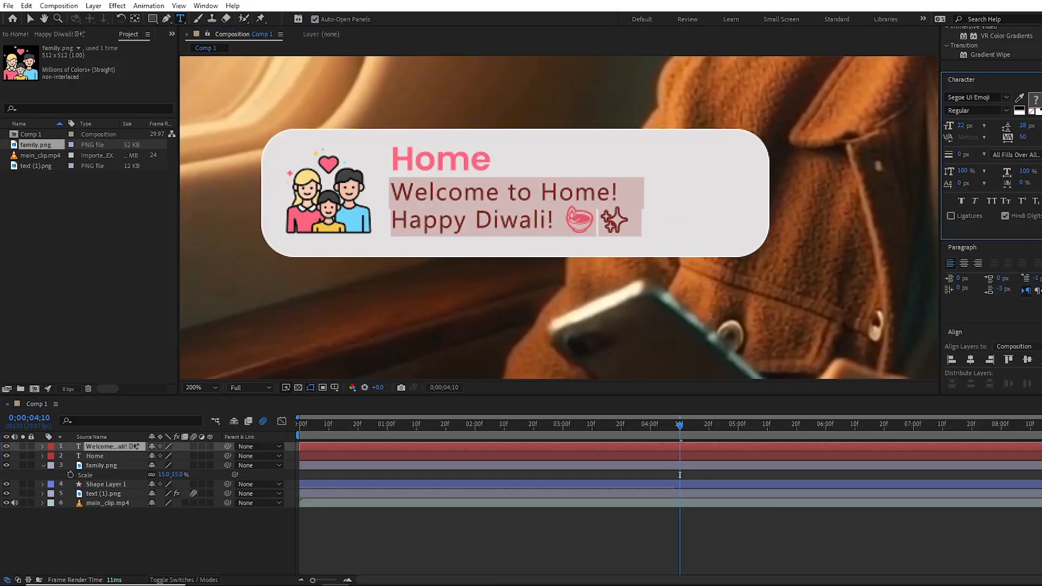
# - Move the "Home" heading and the welcome message together slightly to the right, away from the family icon
pyautogui.click(108, 457)
pyautogui.keyDown('shift'); pyautogui.click(106, 448); pyautogui.keyUp('shift')
pyautogui.click(30, 19)
pyautogui.moveTo(461, 193); pyautogui.dragTo(486, 192)
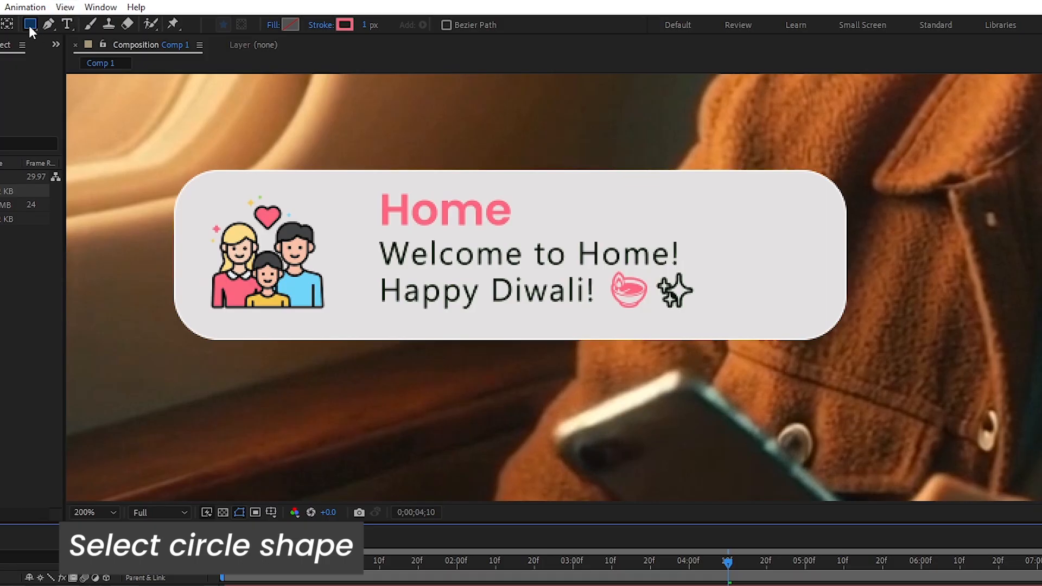
# - Draw a circle around the family icon with the Ellipse tool and place its layer directly below family.png, centred with the icon
pyautogui.moveTo(29, 25); pyautogui.dragTo(70, 60)
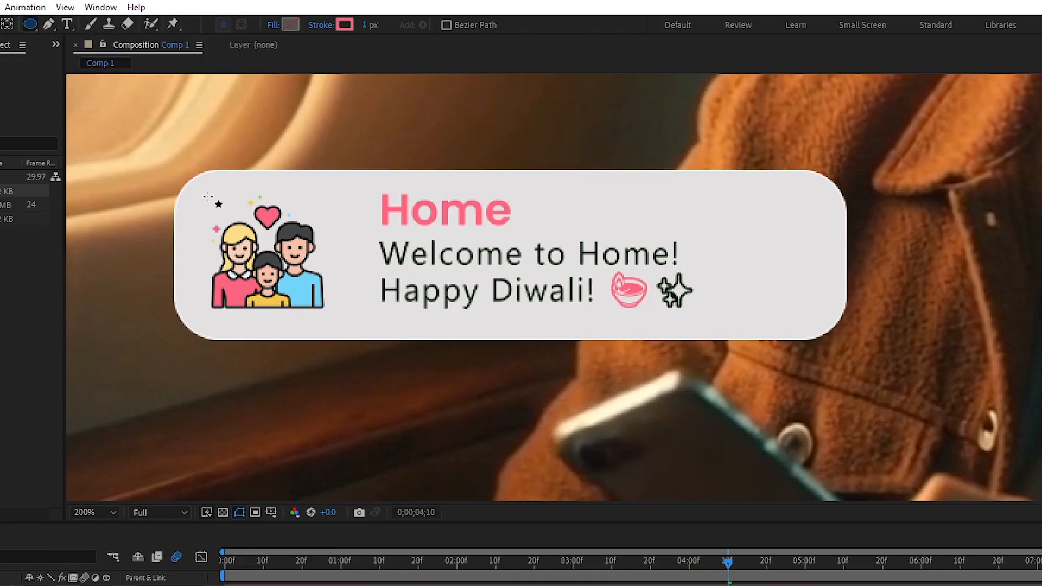
pyautogui.moveTo(208, 196); pyautogui.dragTo(322, 310)
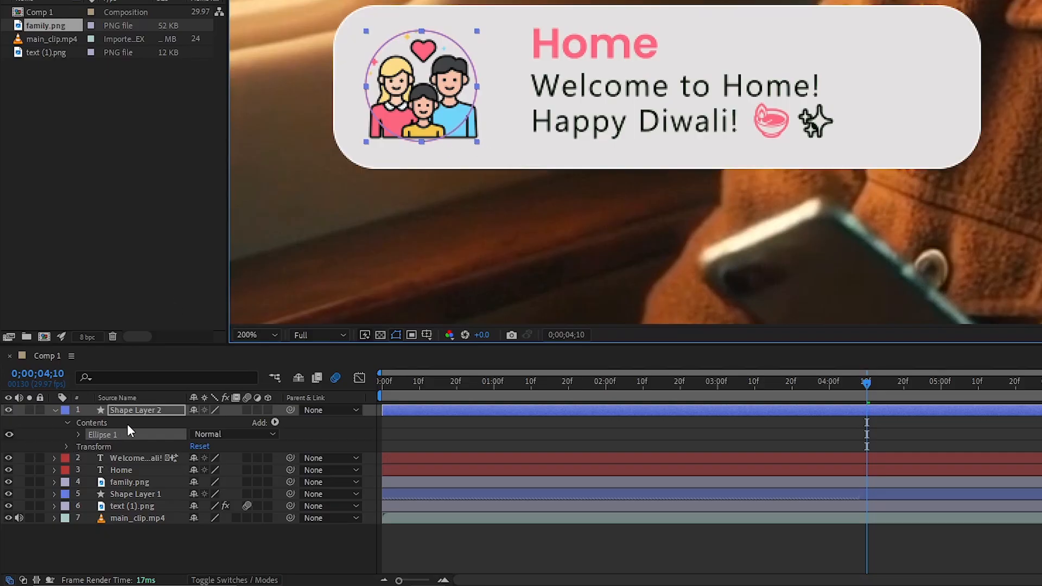
pyautogui.moveTo(130, 411); pyautogui.dragTo(136, 488)
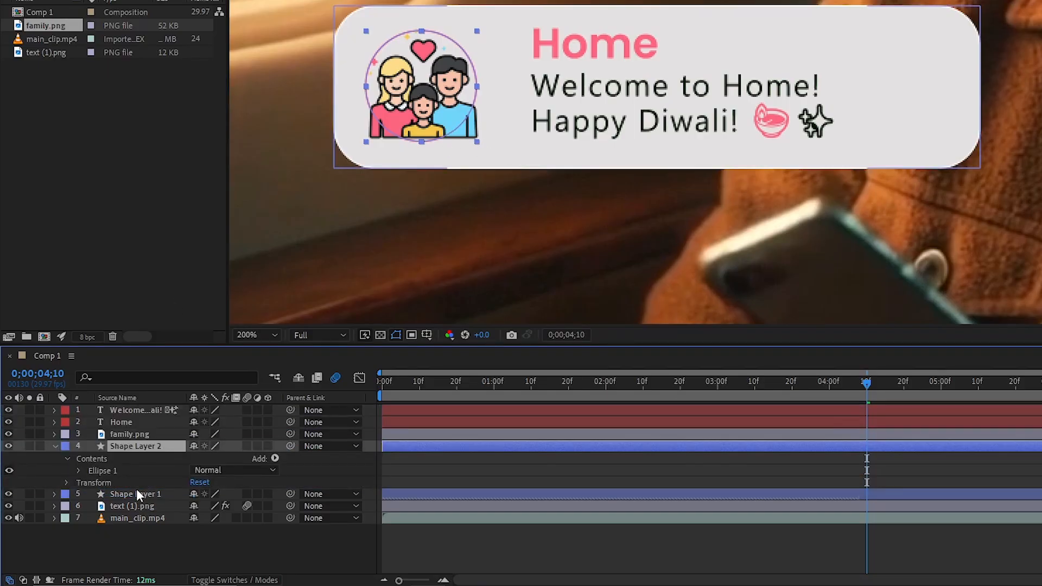
pyautogui.keyDown('ctrl'); pyautogui.click(130, 434); pyautogui.keyUp('ctrl')
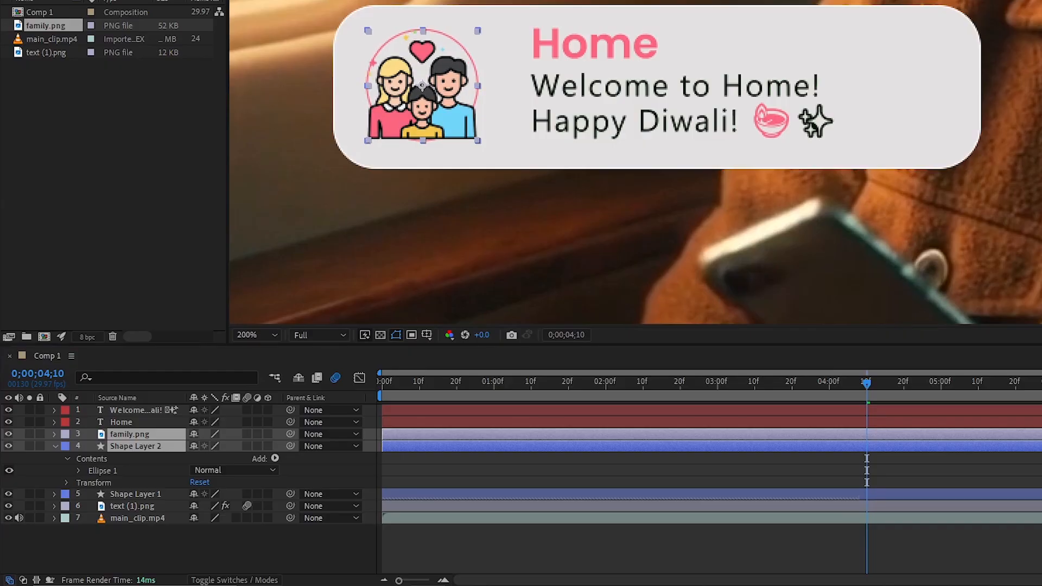
# - Give the circle behind the family icon a white fill and set its stroke width to 5 px
pyautogui.click(131, 444)
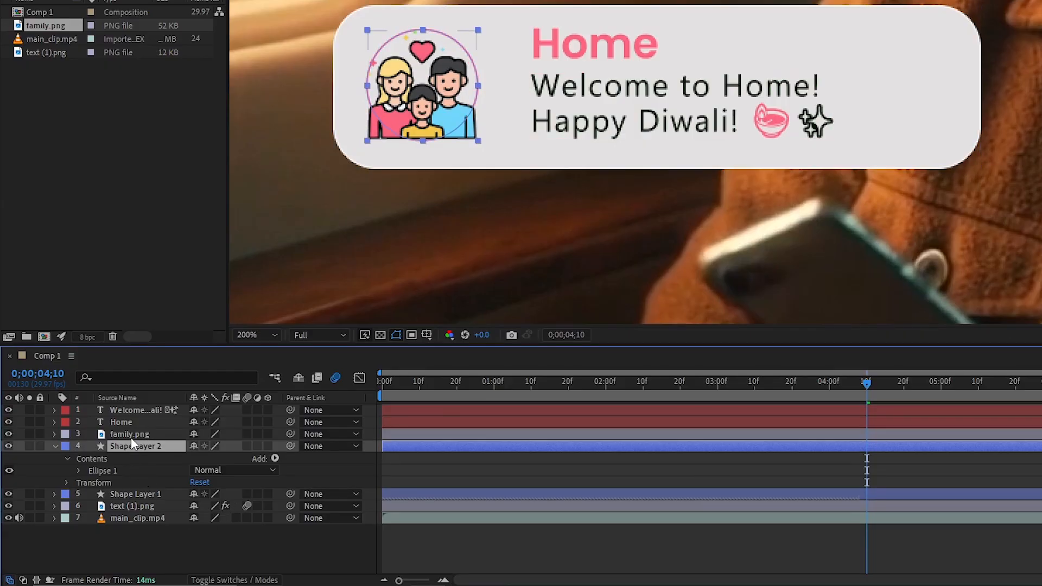
pyautogui.click(886, 65)
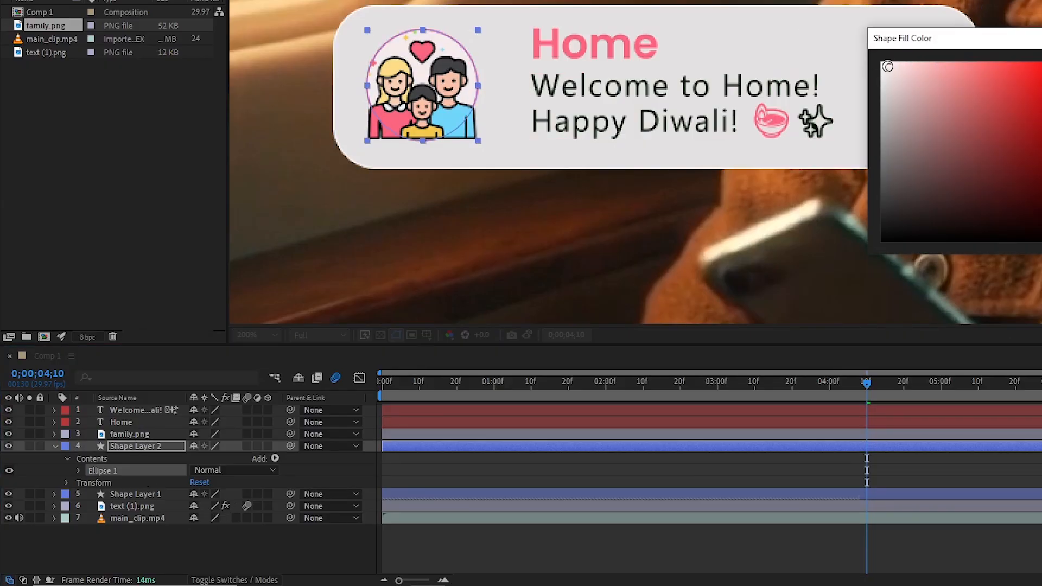
pyautogui.press('Return')
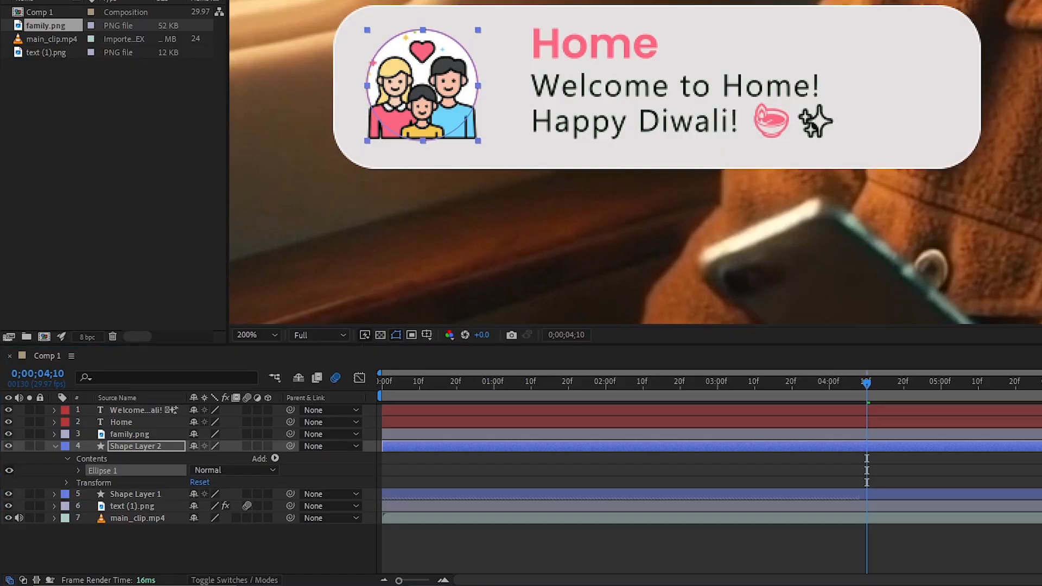
pyautogui.moveTo(570, 1)
pyautogui.mouseDown()
pyautogui.moveTo(602, 1)
pyautogui.moveTo(575, 1)
pyautogui.mouseUp()
pyautogui.click(169, 533)
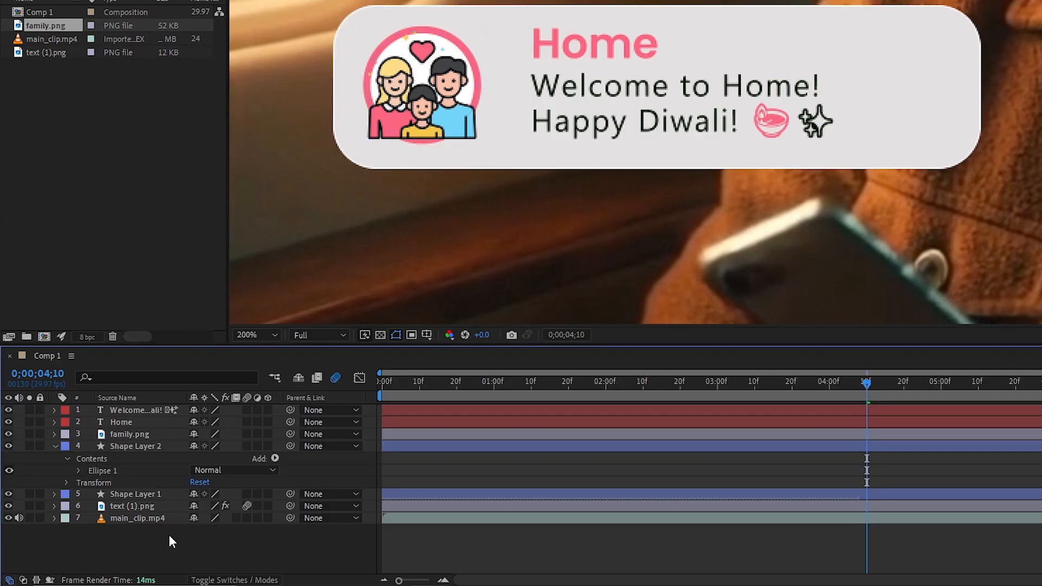
# - Place the circle's layer directly above family.png and use it as the icon's alpha matte
pyautogui.moveTo(133, 445); pyautogui.dragTo(142, 431)
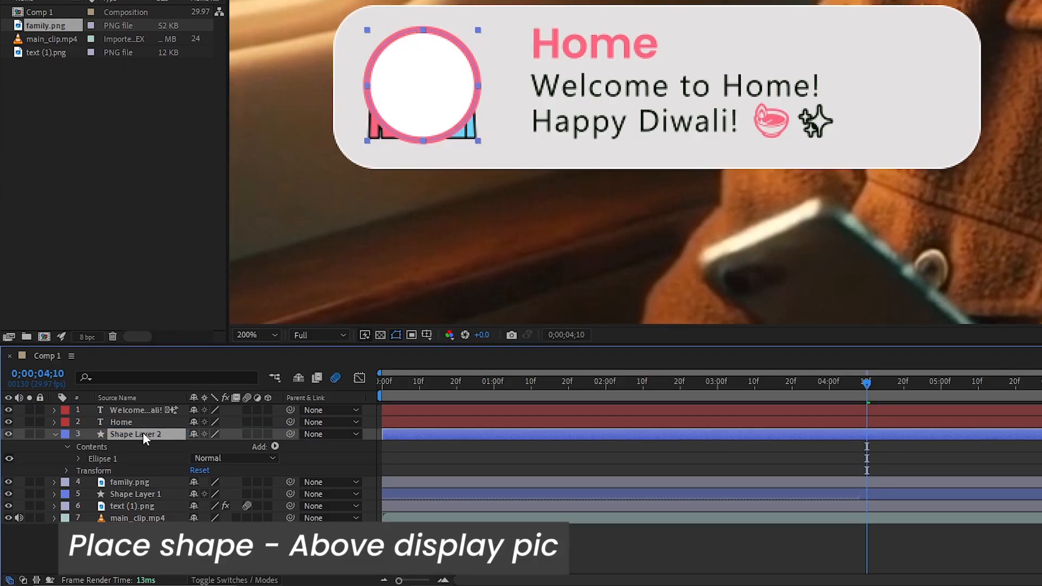
pyautogui.click(133, 481)
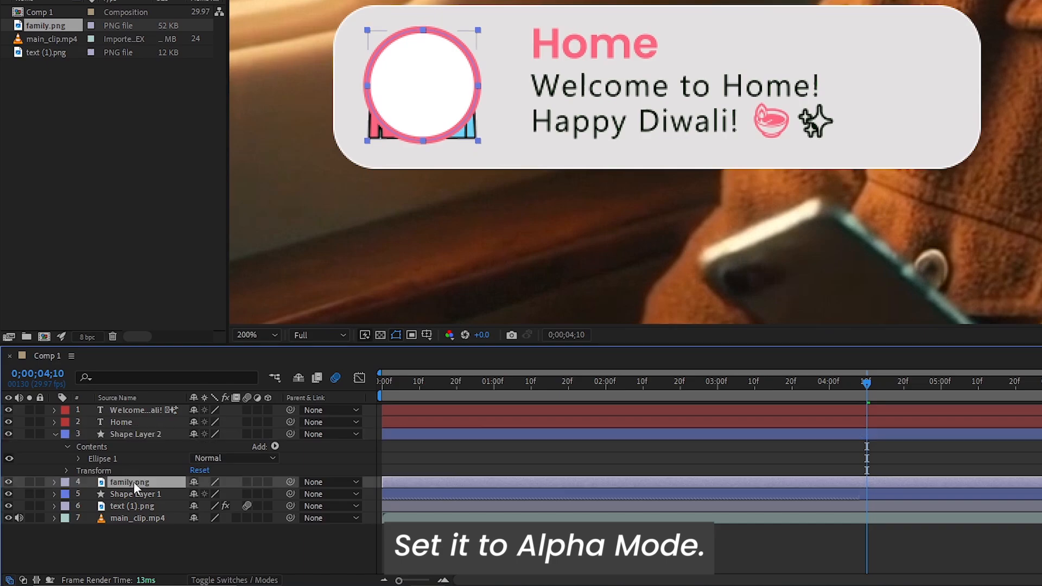
pyautogui.click(249, 580)
pyautogui.click(269, 483)
pyautogui.click(307, 518)
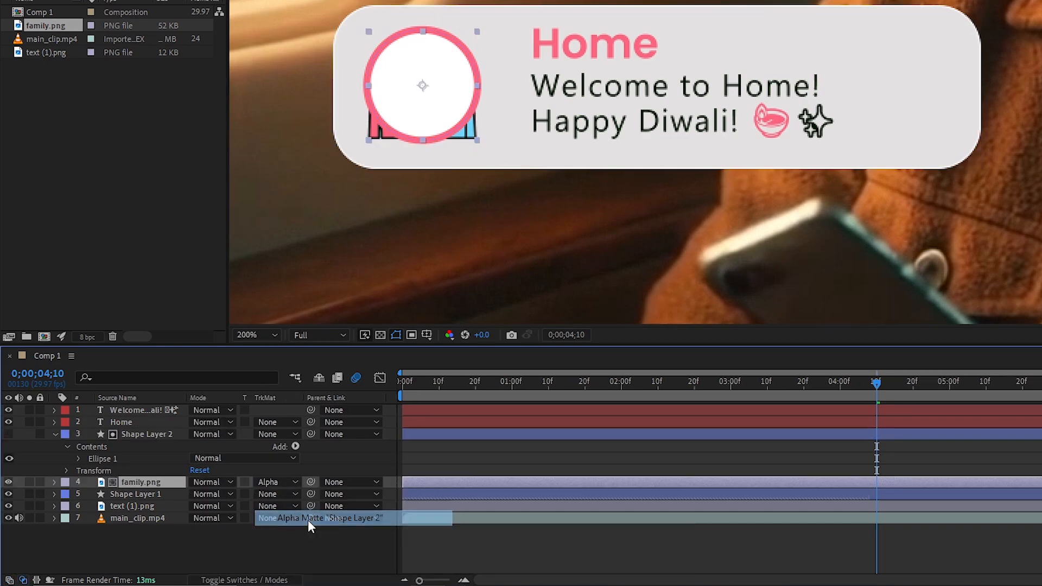
pyautogui.click(259, 549)
# - Duplicate the circle layer, place the copy below family.png and make it visible
pyautogui.click(155, 433)
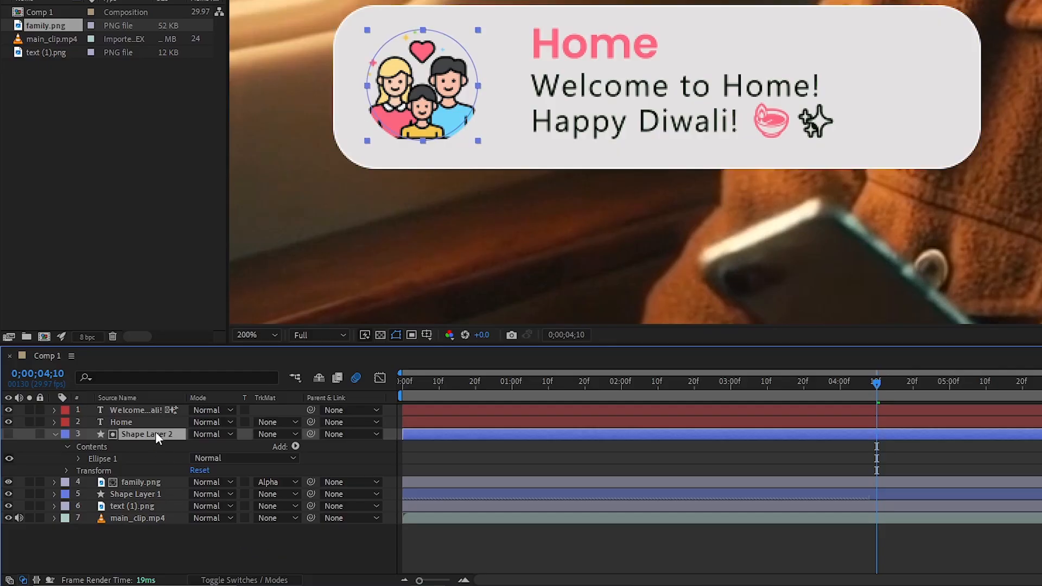
pyautogui.hotkey('ctrl', 'd')
pyautogui.moveTo(155, 431); pyautogui.dragTo(162, 499)
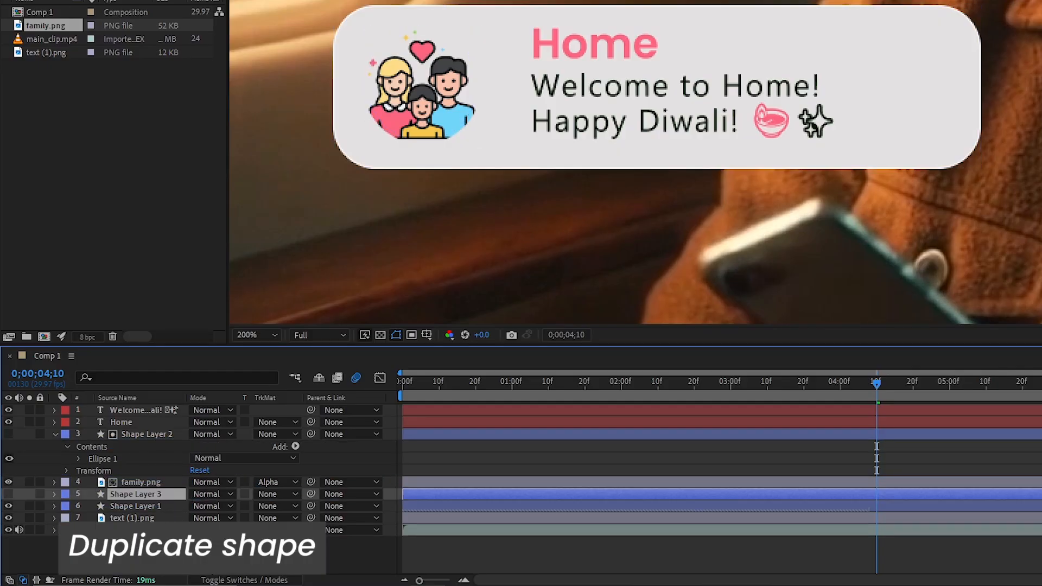
pyautogui.click(141, 550)
pyautogui.click(9, 494)
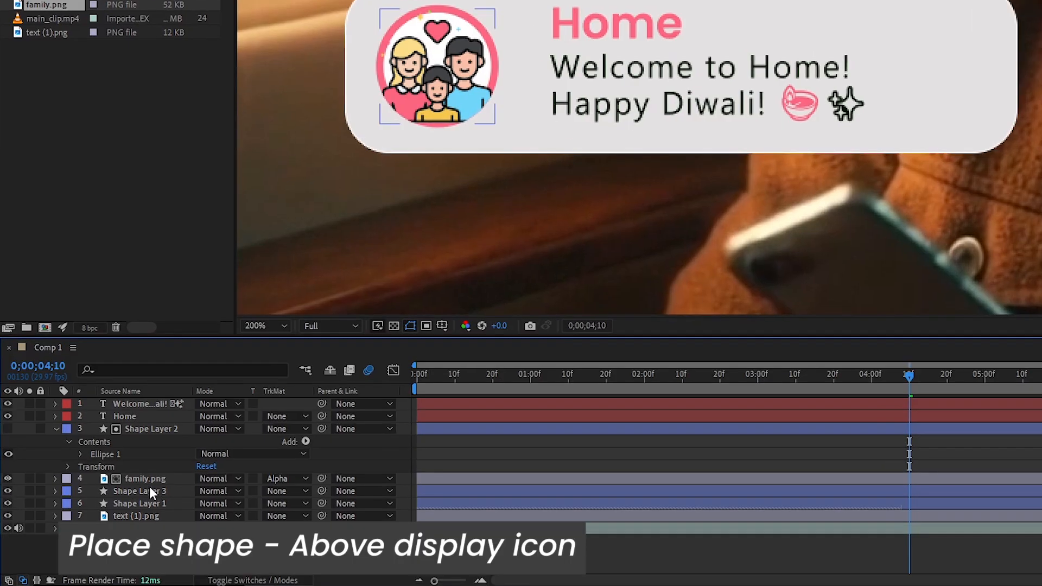
# - Move the duplicate circle above the matte layer and set its fill to None, keeping only the pink ring
pyautogui.click(137, 493)
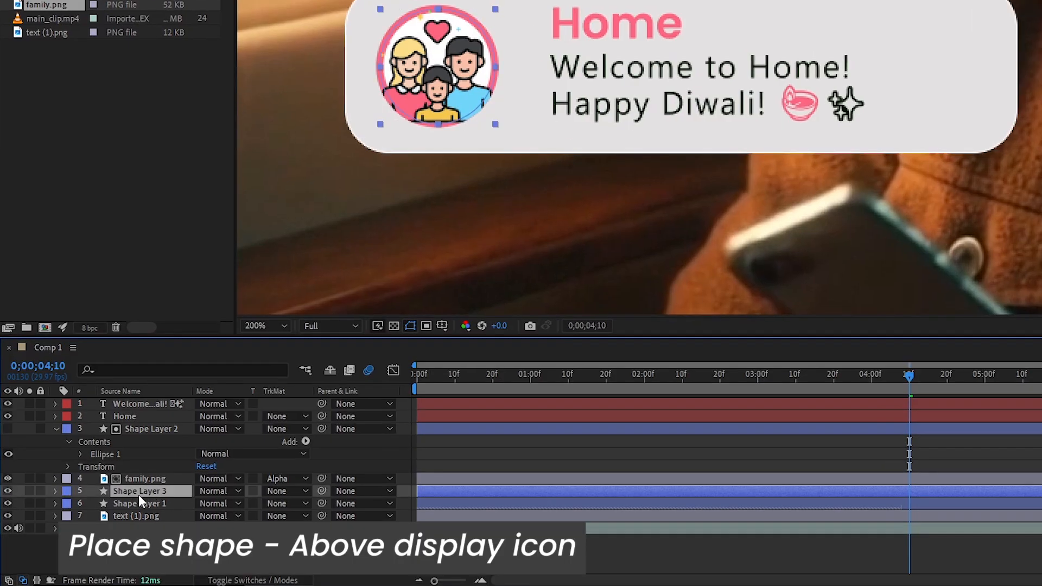
pyautogui.moveTo(136, 494); pyautogui.dragTo(145, 424)
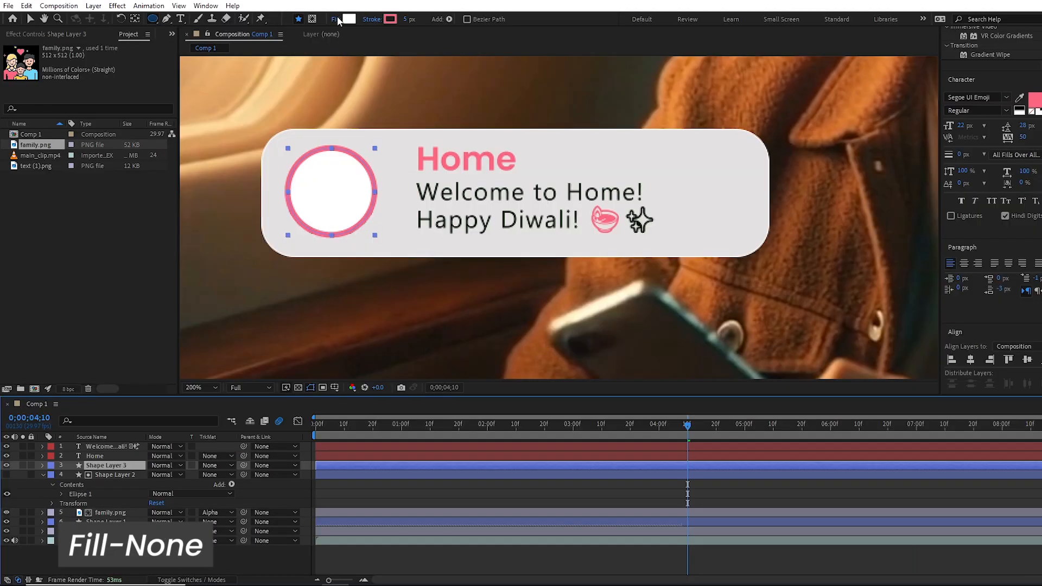
pyautogui.click(337, 19)
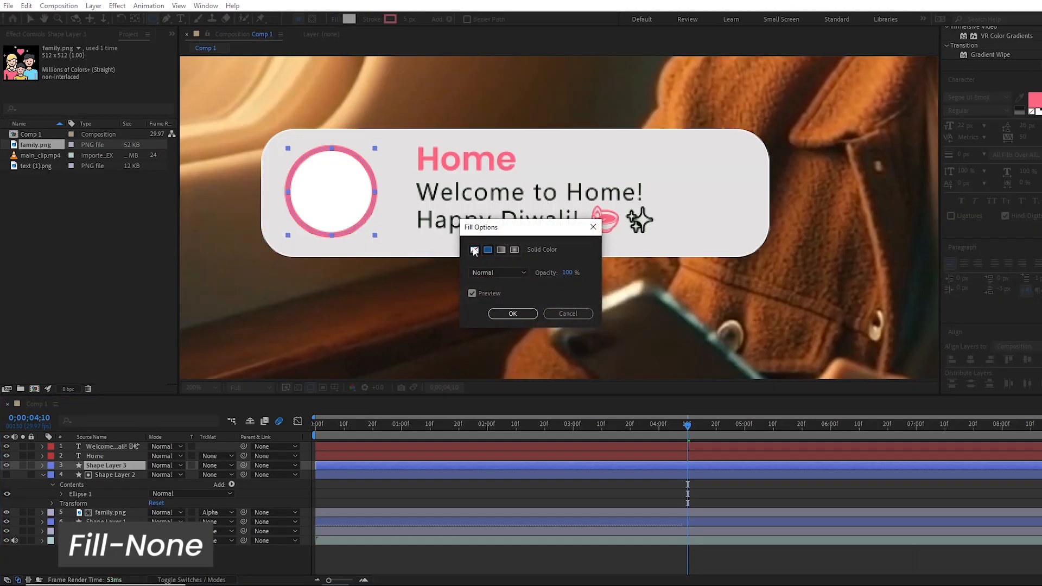
pyautogui.click(471, 244)
pyautogui.click(512, 313)
pyautogui.click(238, 564)
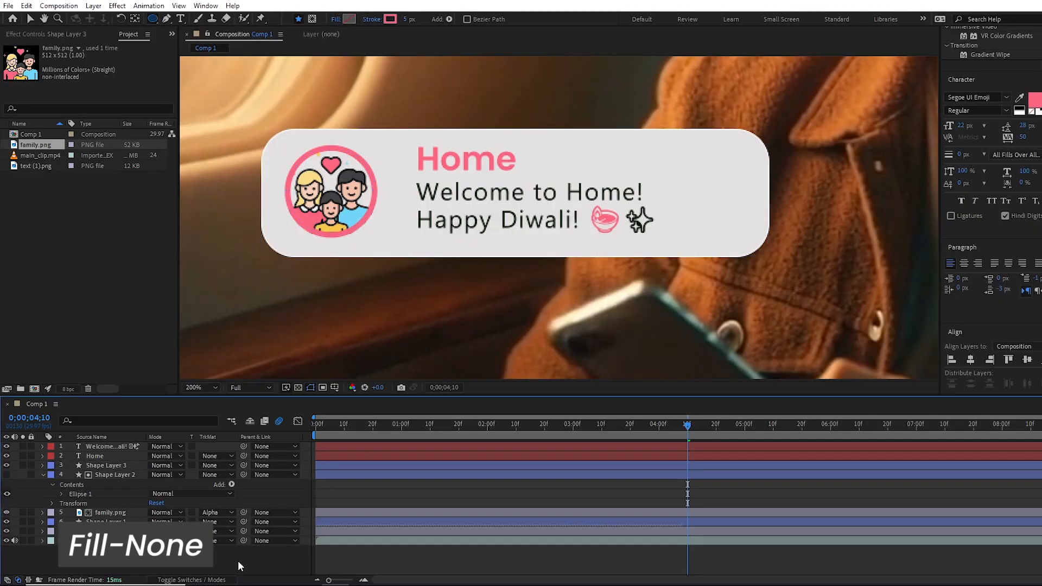
pyautogui.click(43, 475)
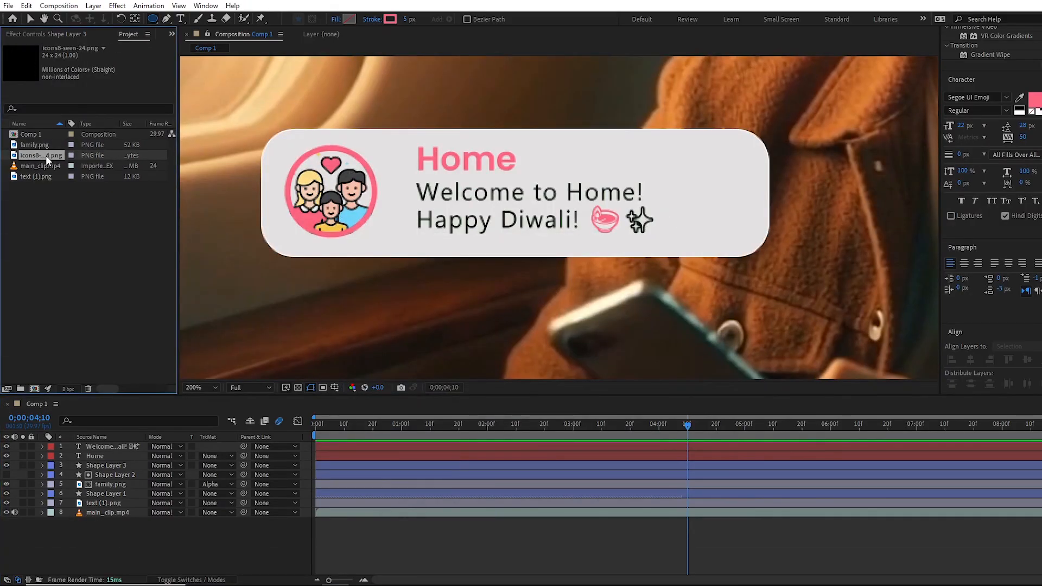
# - Add icons8-seen-24.png as the top layer and position it near the message box's lower-right corner
pyautogui.moveTo(46, 155); pyautogui.dragTo(116, 446)
pyautogui.scroll(-3, 569, 262)
pyautogui.scroll(2, 569, 262)
pyautogui.click(30, 18)
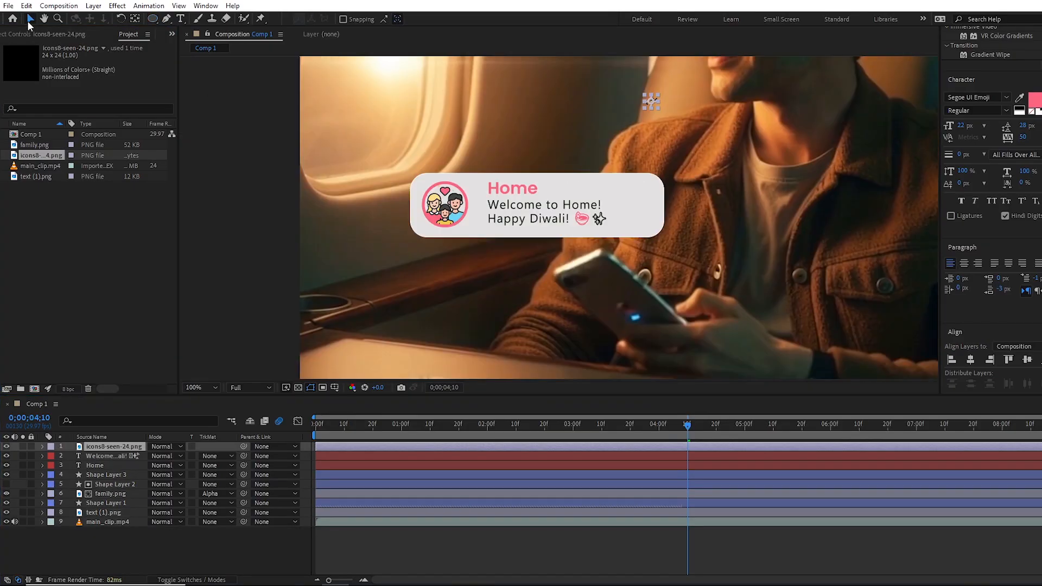
pyautogui.moveTo(642, 220); pyautogui.dragTo(640, 221)
pyautogui.click(230, 559)
pyautogui.scroll(2, 666, 208)
pyautogui.click(869, 222)
pyautogui.scroll(-1, 869, 222)
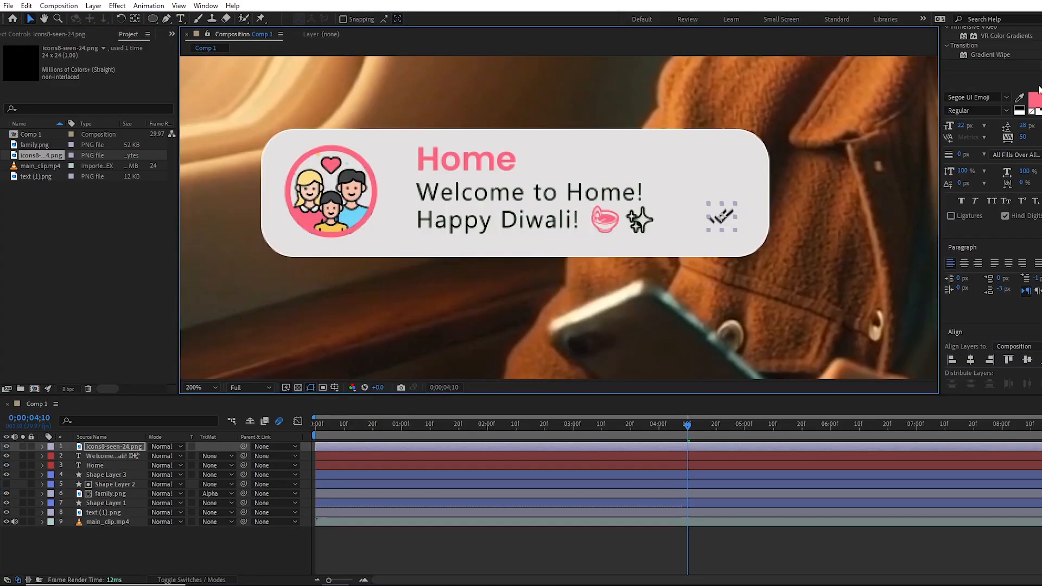
pyautogui.press('Right')
pyautogui.press('Right')
# - Apply the Fill effect to the double-check icon and set its colour to dark green 0C4401
pyautogui.scroll(5, 1015, 148)
pyautogui.click(942, 180)
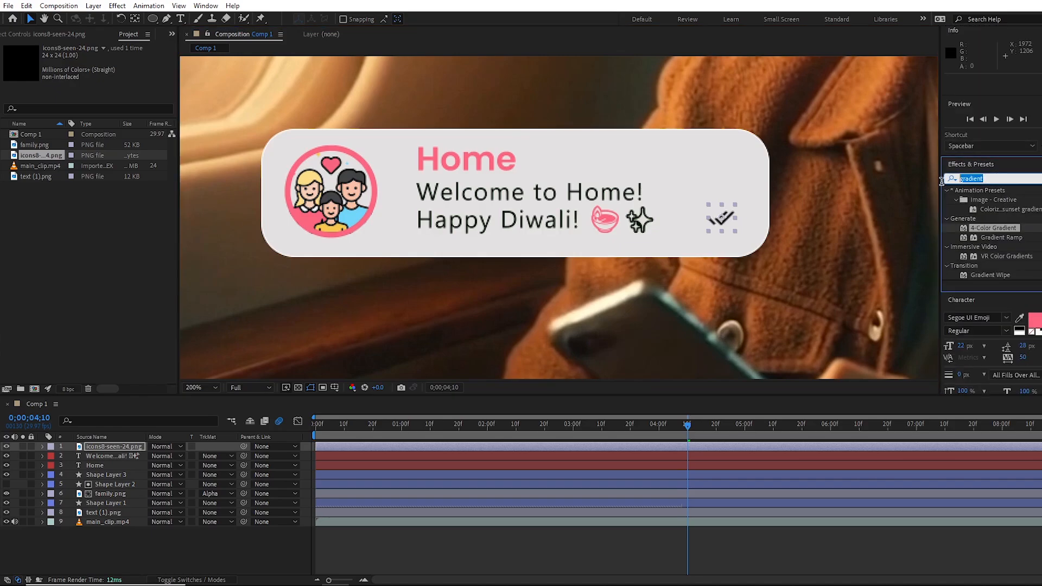
pyautogui.write('fill')
pyautogui.moveTo(985, 245); pyautogui.dragTo(96, 447)
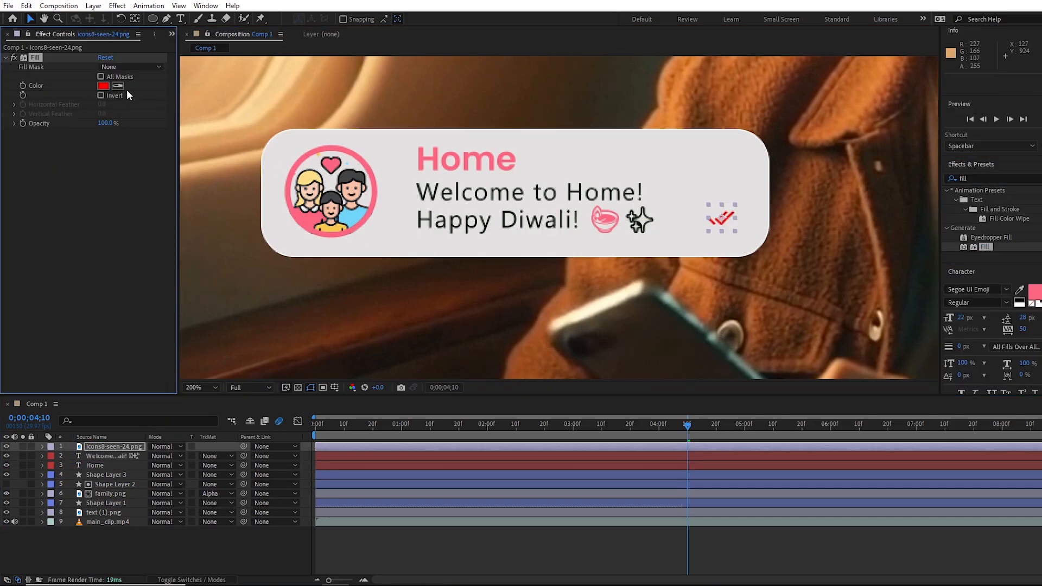
pyautogui.click(103, 86)
pyautogui.click(845, 276)
pyautogui.click(831, 278)
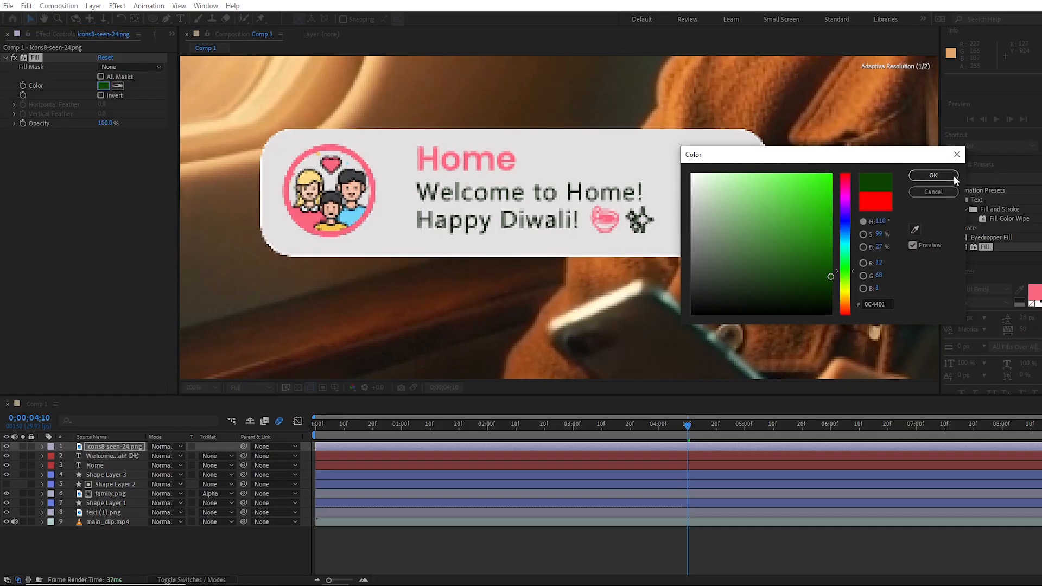
pyautogui.click(930, 176)
pyautogui.click(158, 550)
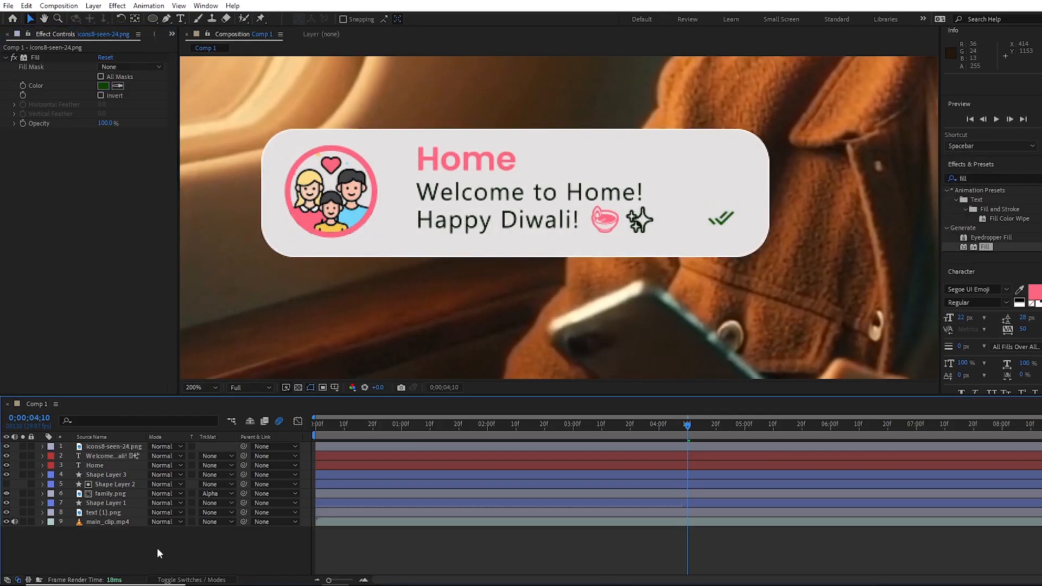
# - Set the double-check icon's scale to 125%
pyautogui.click(114, 446)
pyautogui.press('s')
pyautogui.click(166, 456)
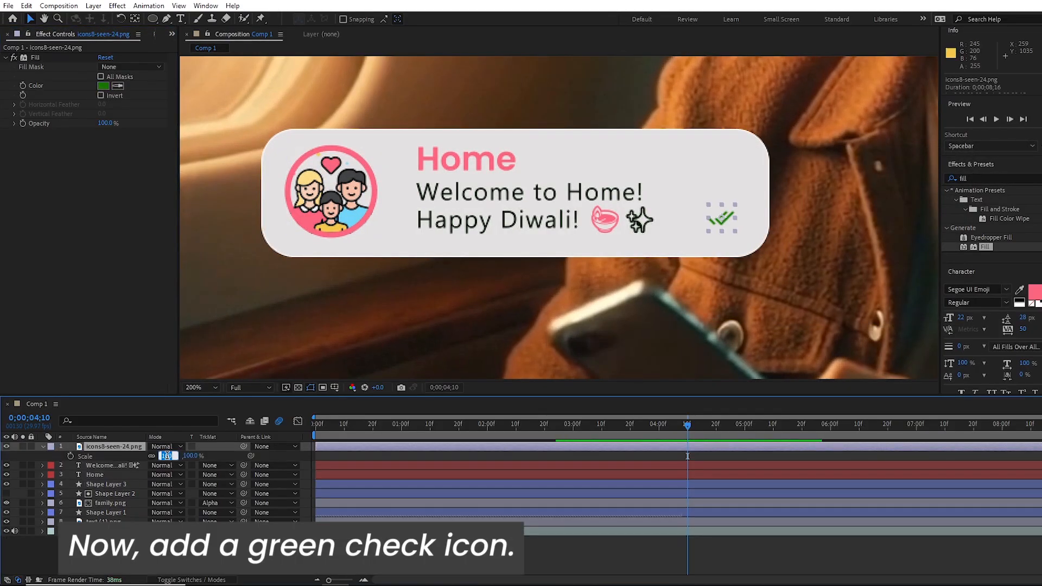
pyautogui.write('125')
pyautogui.press('Return')
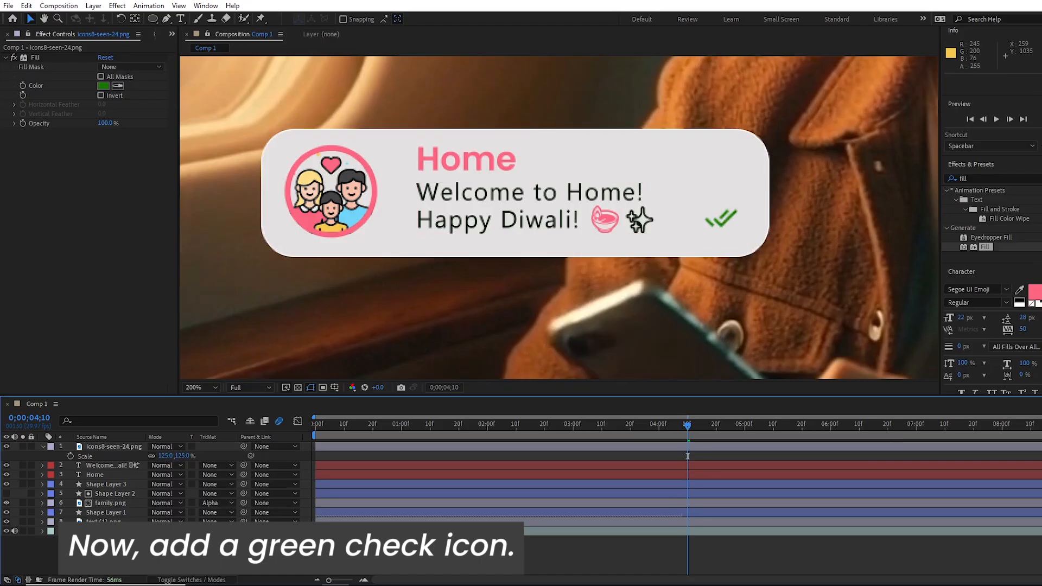
pyautogui.click(43, 446)
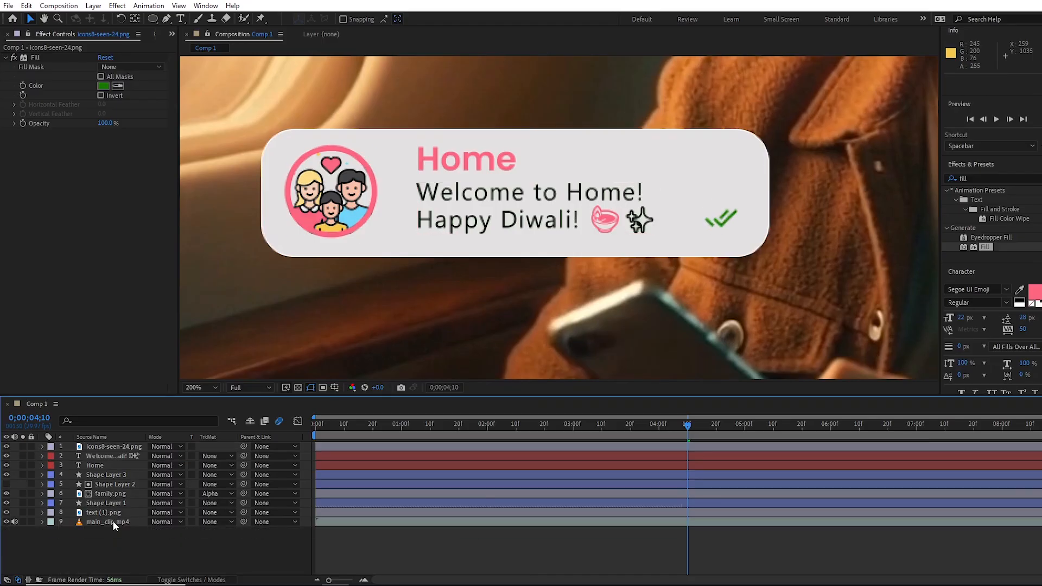
# - Add the text "05 Sec ago" near the message box's upper-right corner
pyautogui.click(181, 19)
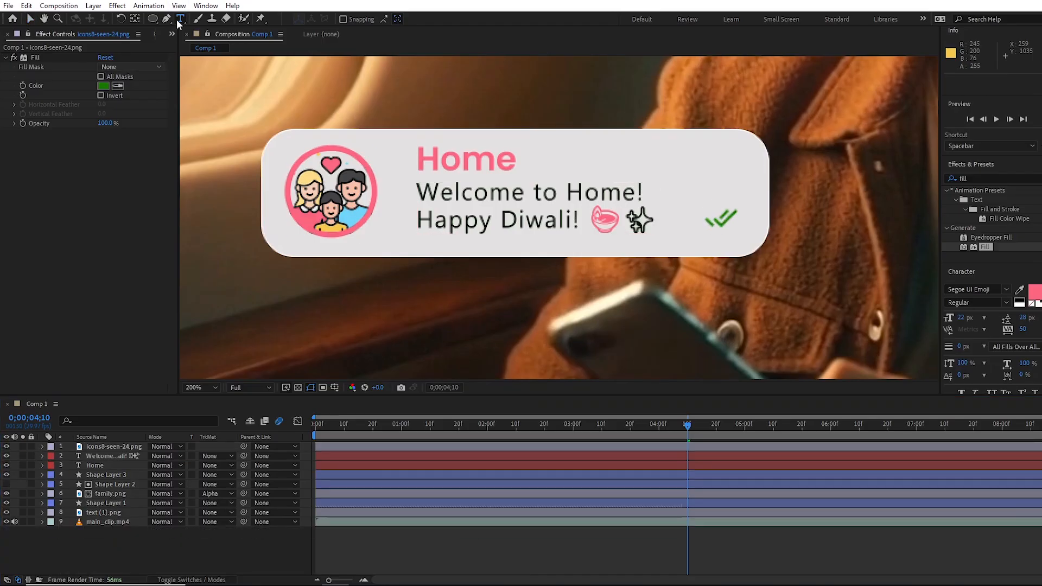
pyautogui.click(692, 167)
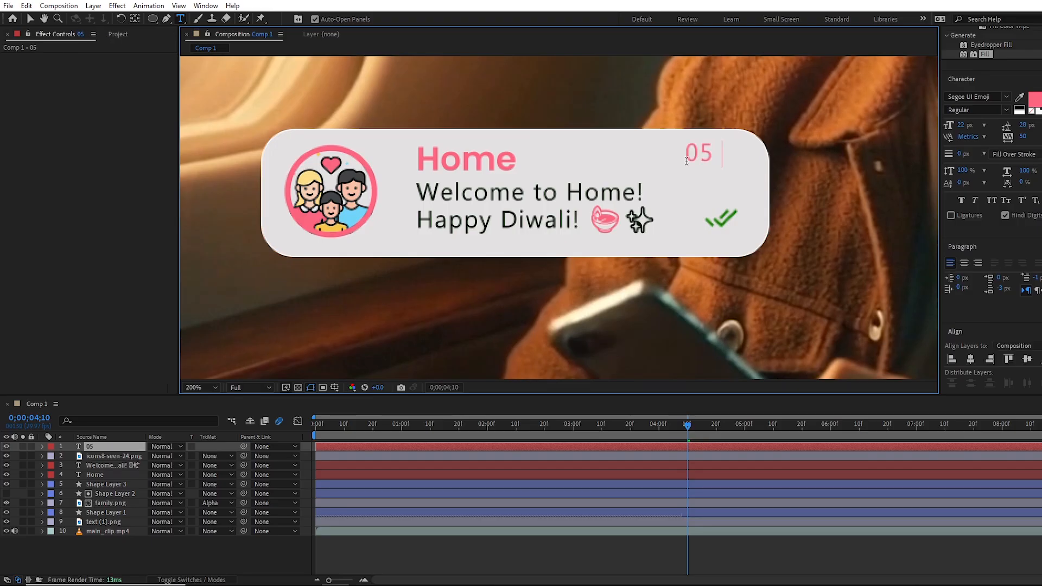
pyautogui.write('Sec ago')
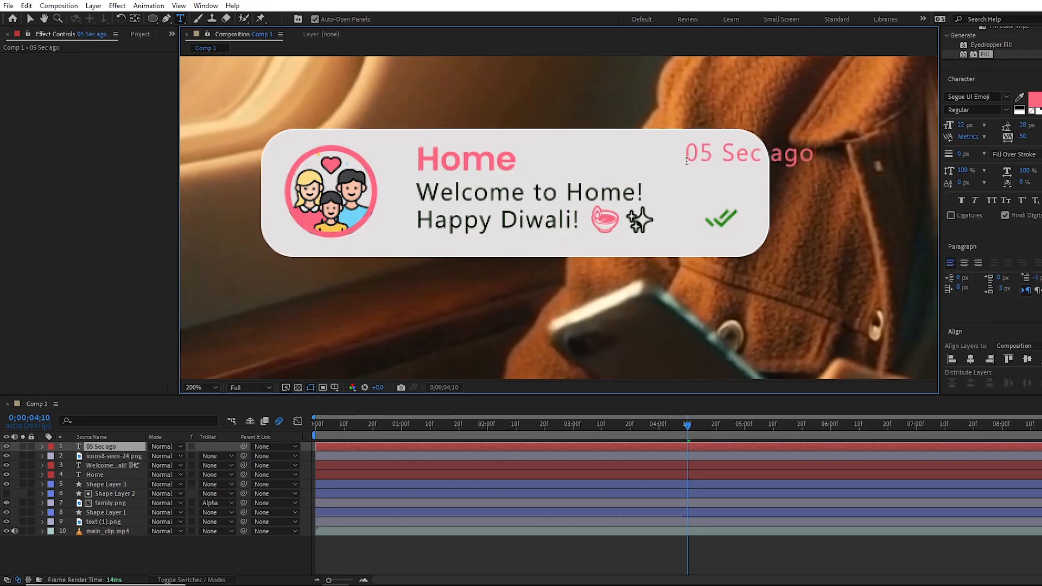
# - Set the "05 Sec ago" text to 14 px with 14 px leading and 0 tracking
pyautogui.hotkey('ctrl', 'a')
pyautogui.click(983, 125)
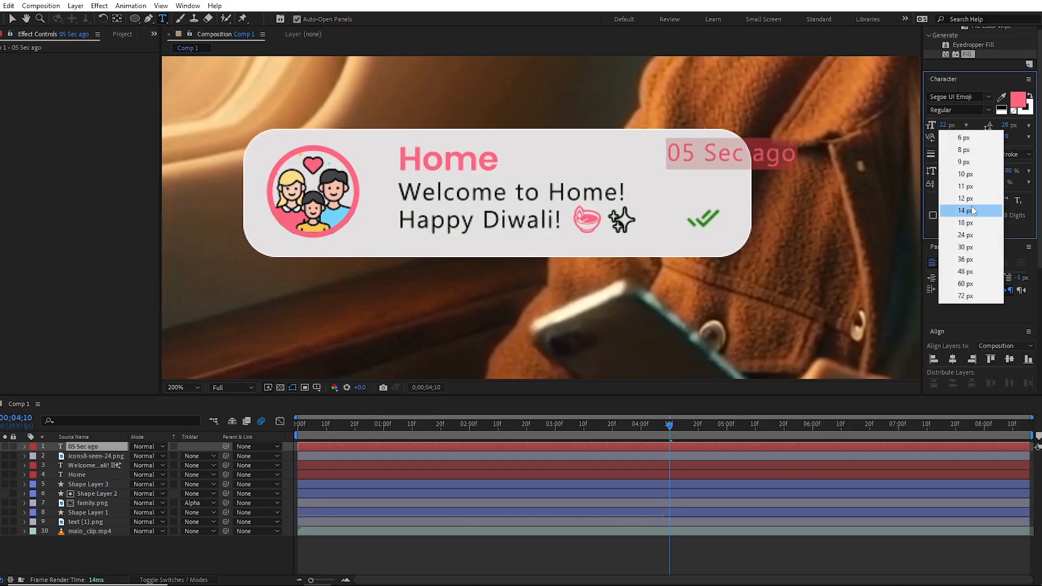
pyautogui.click(972, 210)
pyautogui.click(1028, 137)
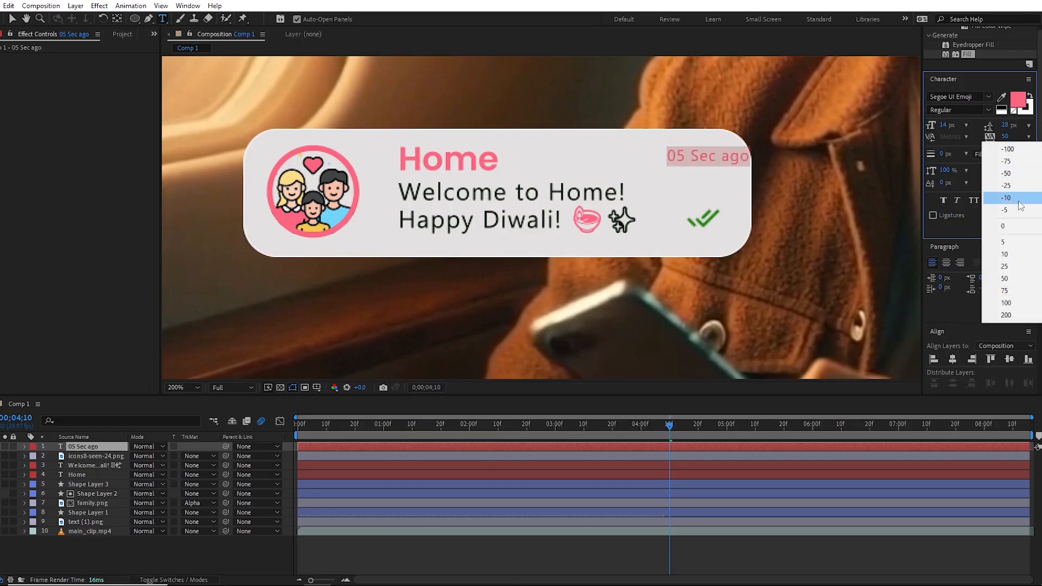
pyautogui.click(1018, 199)
pyautogui.click(966, 125)
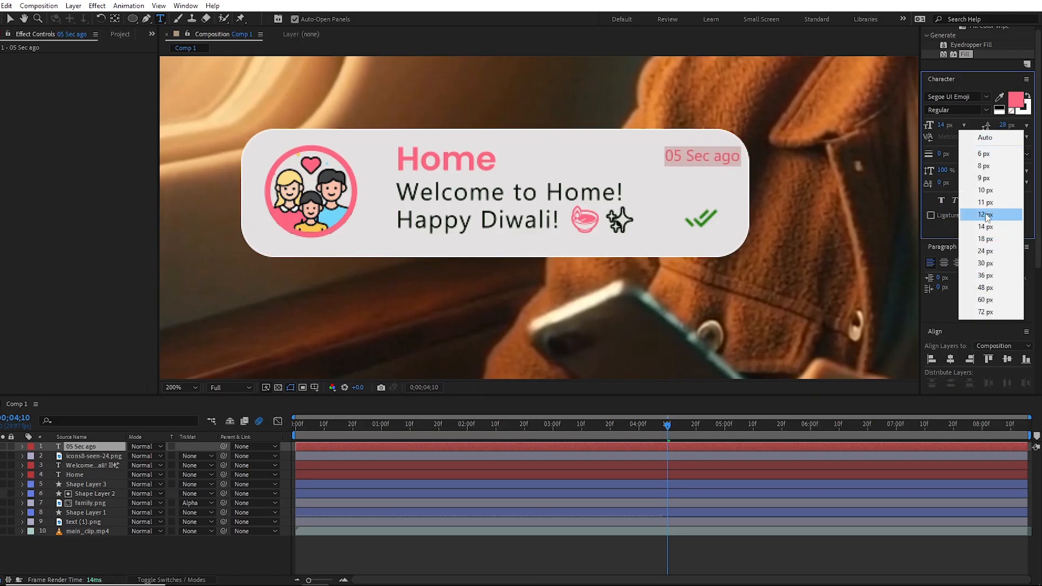
pyautogui.click(988, 222)
# - Change the time text's font to Poppins Medium Italic at a size of 12 px
pyautogui.click(967, 97)
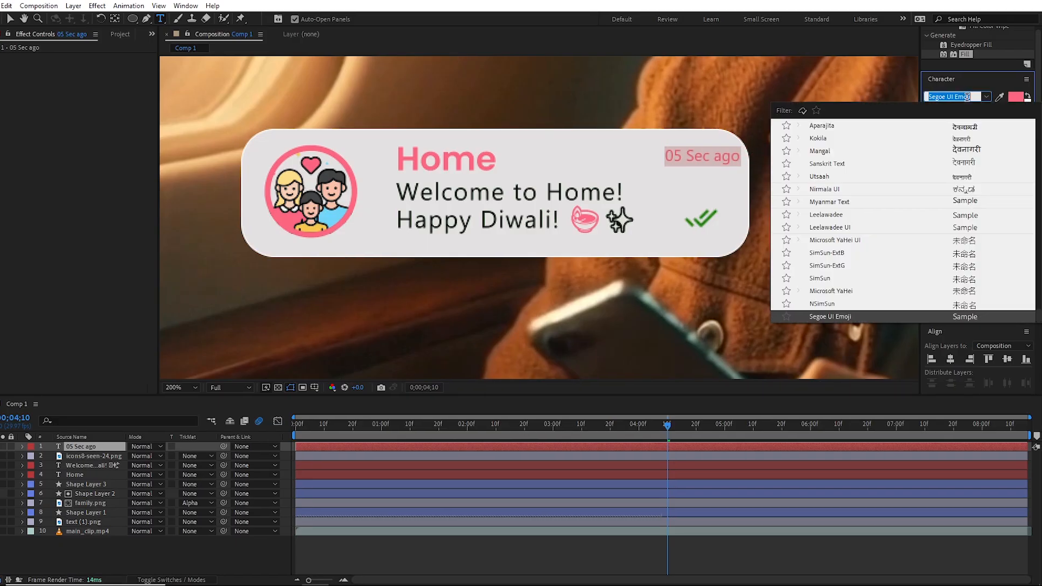
pyautogui.write('pop')
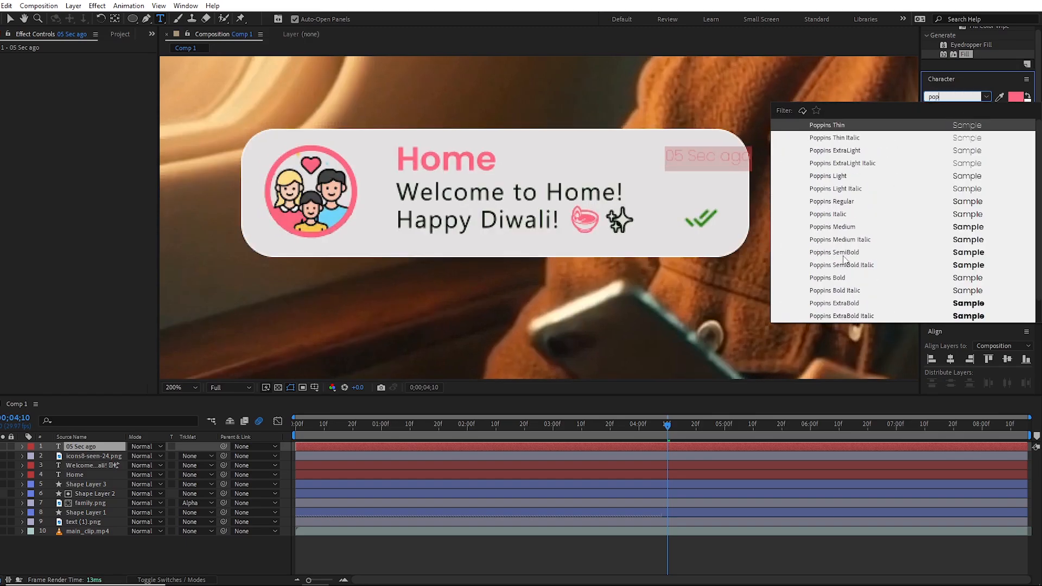
pyautogui.click(839, 290)
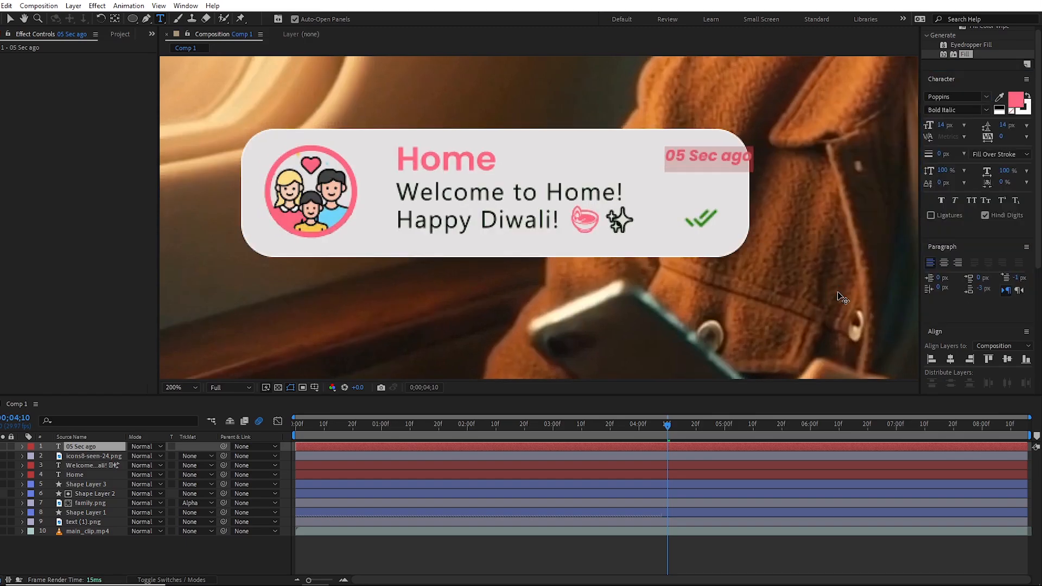
pyautogui.click(969, 113)
pyautogui.click(956, 232)
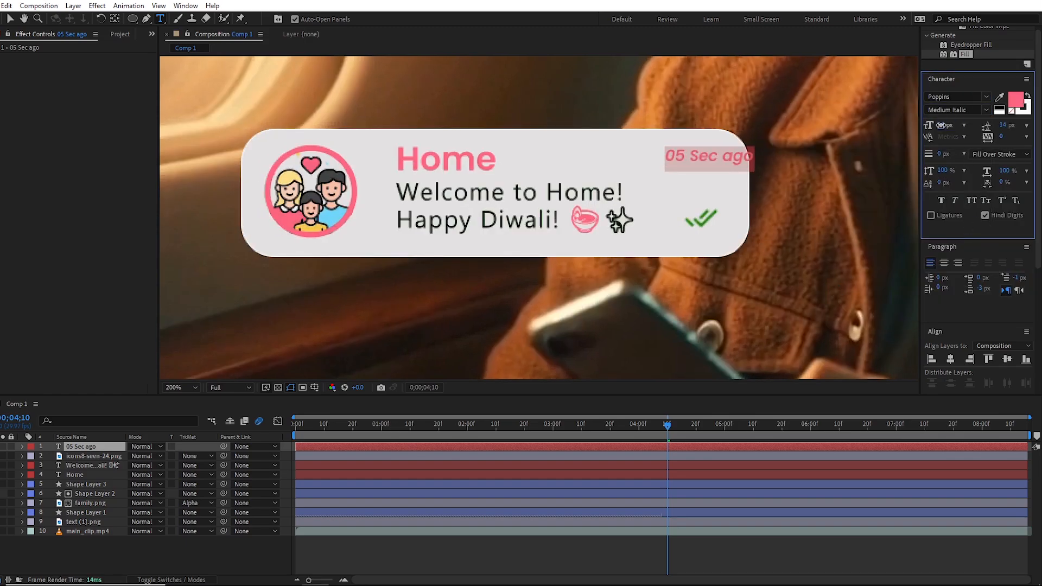
pyautogui.click(964, 125)
pyautogui.click(971, 198)
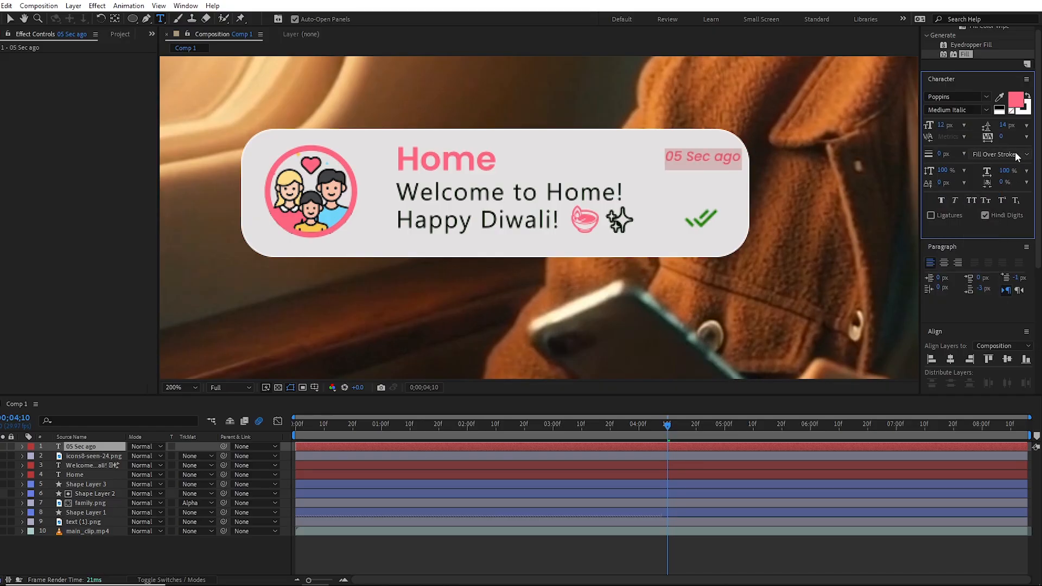
# - Move the time text further inside the message box and align it vertically with the Home heading
pyautogui.click(9, 19)
pyautogui.moveTo(697, 158); pyautogui.dragTo(676, 161)
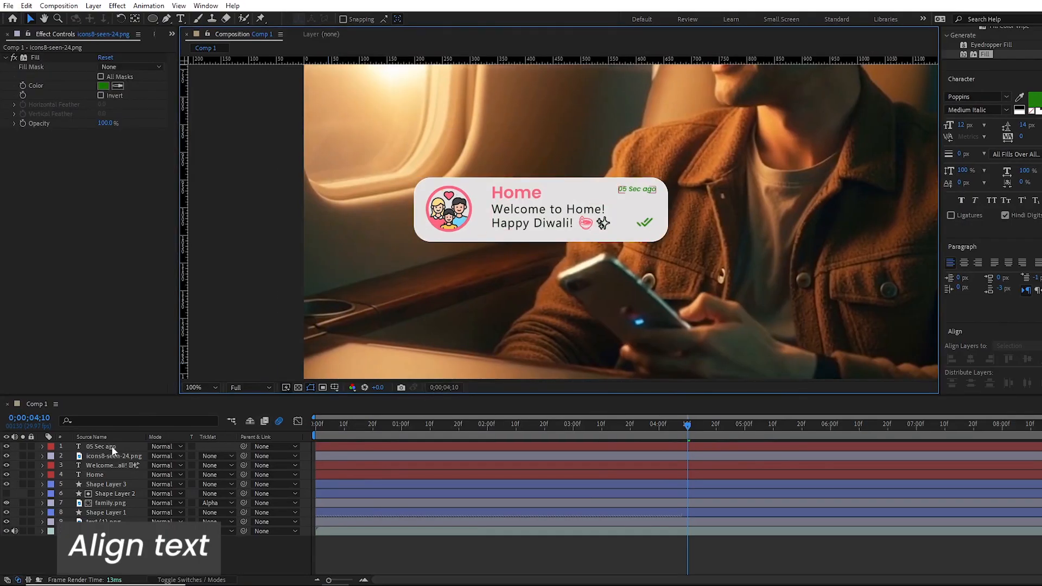
pyautogui.click(93, 448)
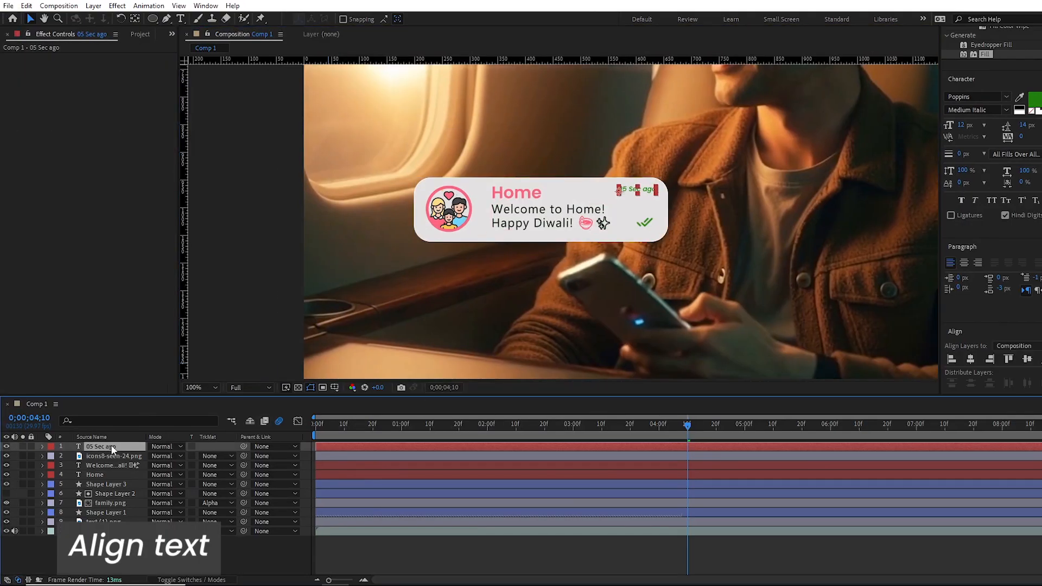
pyautogui.keyDown('ctrl'); pyautogui.click(99, 474); pyautogui.keyUp('ctrl')
pyautogui.click(1028, 359)
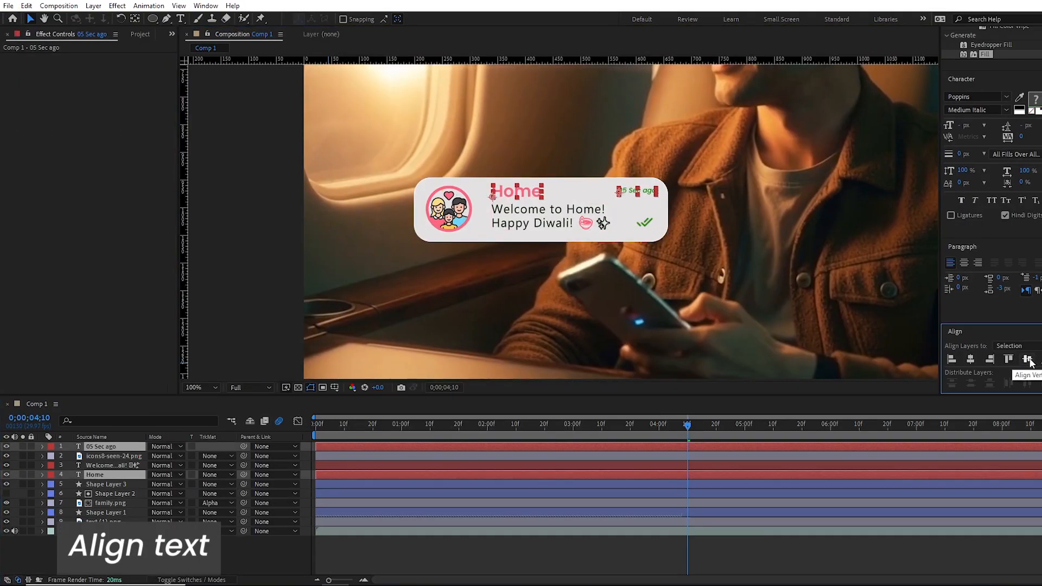
# - Try to align the double-check icon with the two-line welcome message text
pyautogui.click(119, 465)
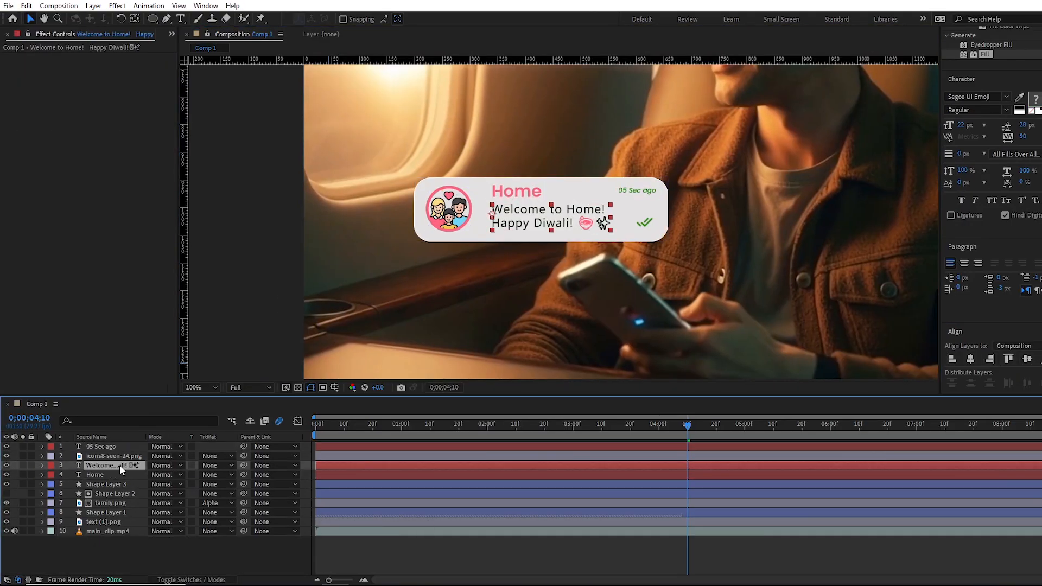
pyautogui.keyDown('ctrl'); pyautogui.click(122, 455); pyautogui.keyUp('ctrl')
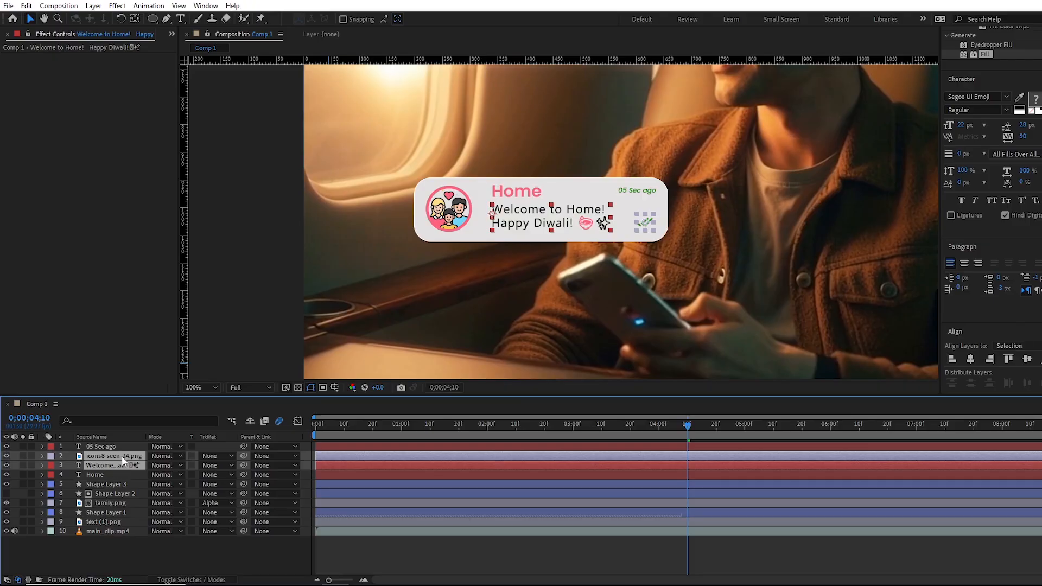
pyautogui.click(1033, 370)
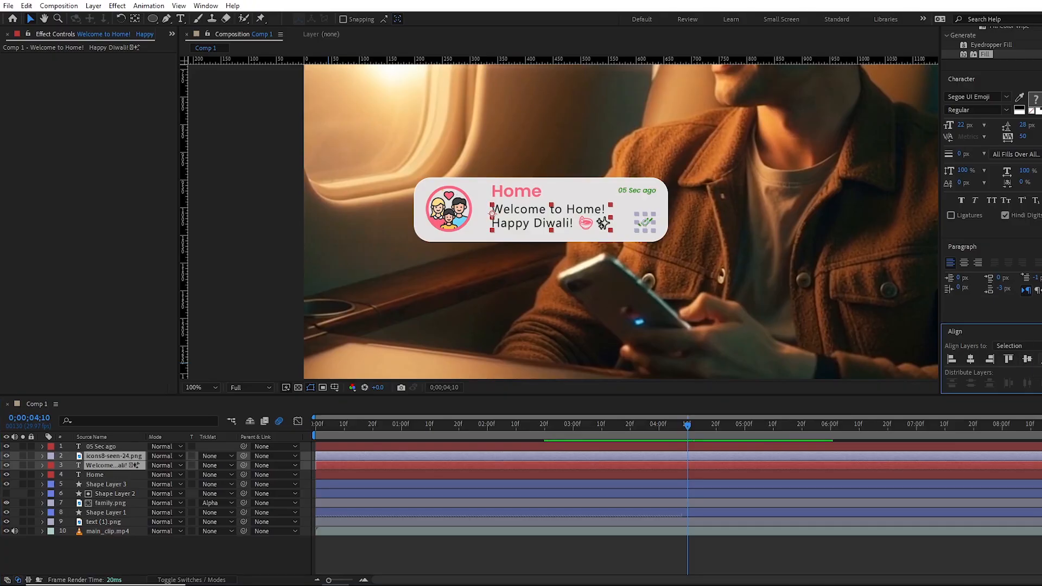
pyautogui.click(248, 552)
# - Draw a straight horizontal line with a 1 px white stroke beneath the Home heading, ending under the time text
pyautogui.click(166, 18)
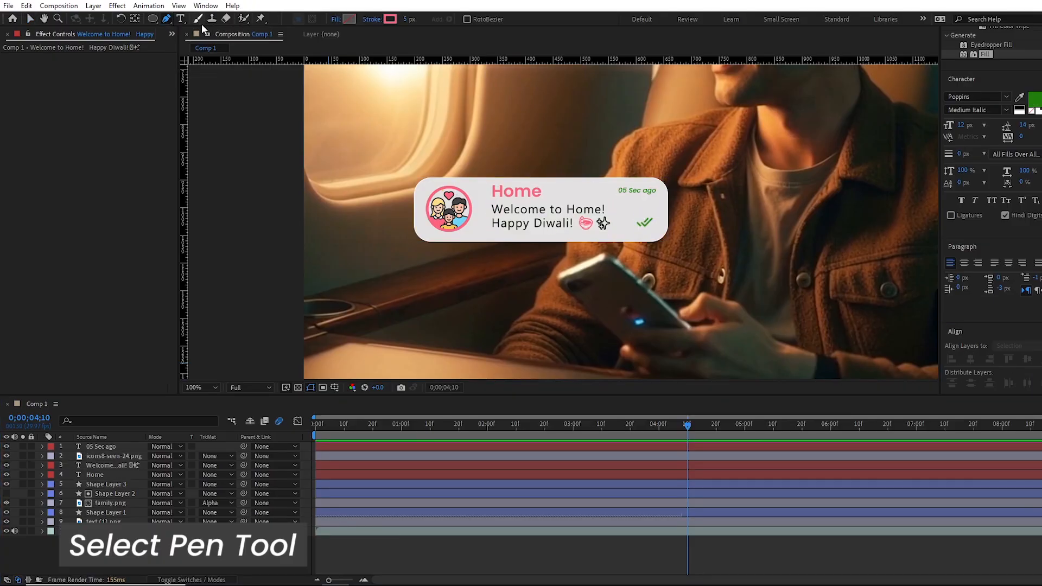
pyautogui.scroll(3, 502, 211)
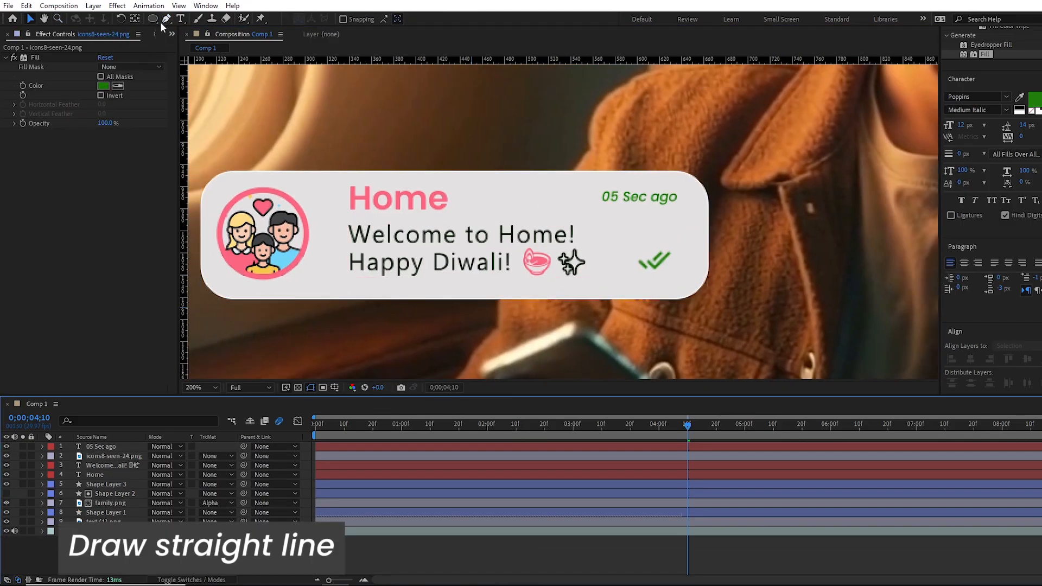
pyautogui.click(166, 19)
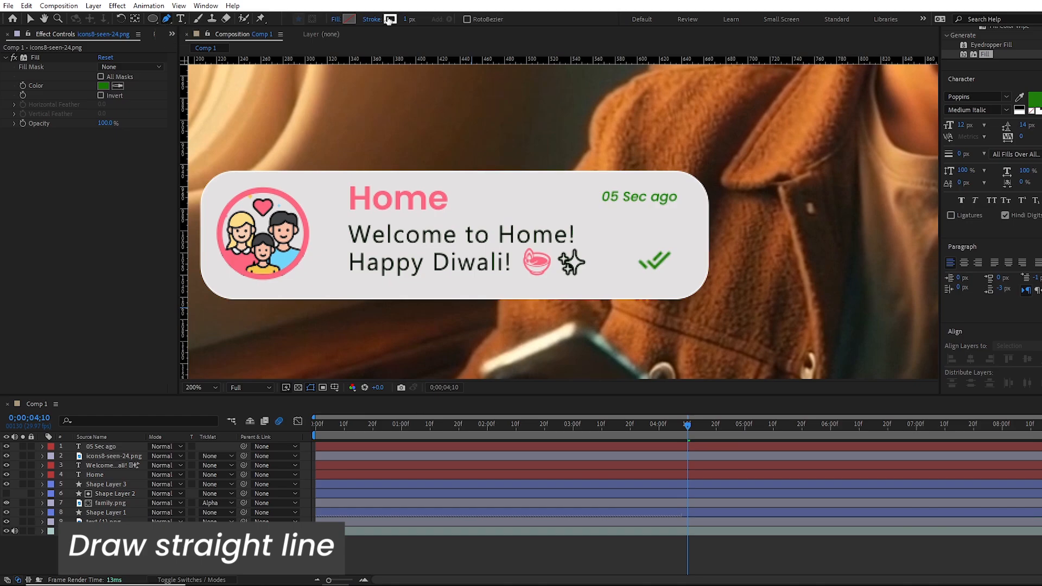
pyautogui.click(350, 219)
pyautogui.keyDown('shift'); pyautogui.click(676, 218); pyautogui.keyUp('shift')
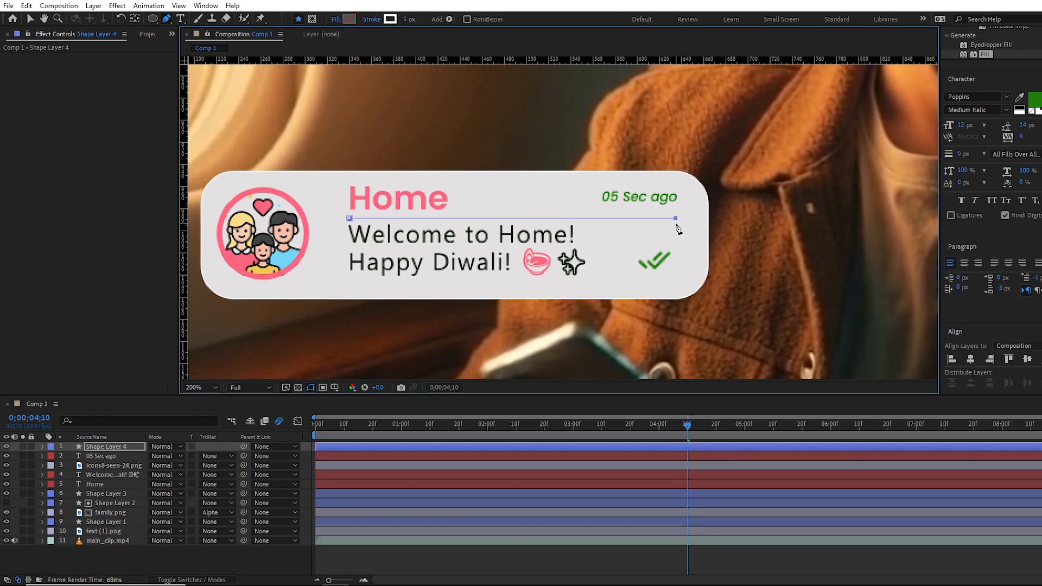
pyautogui.click(236, 559)
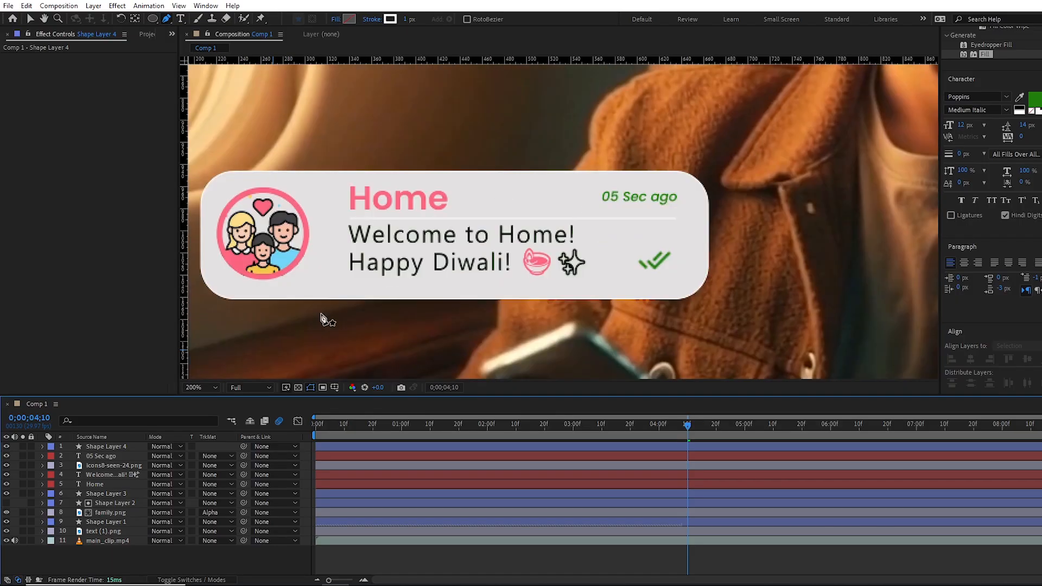
# - Set the opacity of the divider line, Shape Layer 4, to 25%
pyautogui.click(106, 446)
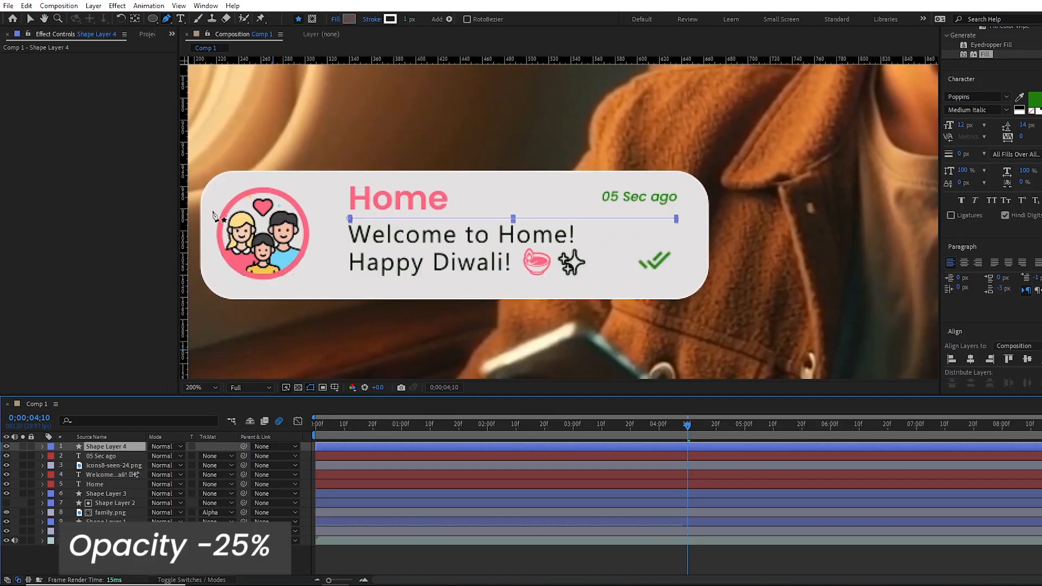
pyautogui.press('t')
pyautogui.click(154, 454)
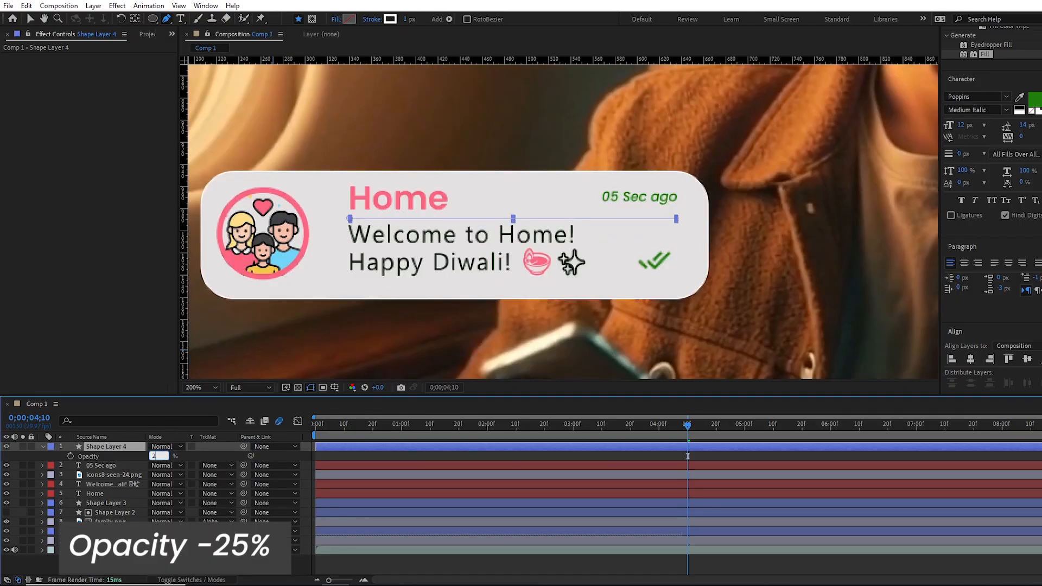
pyautogui.click(192, 454)
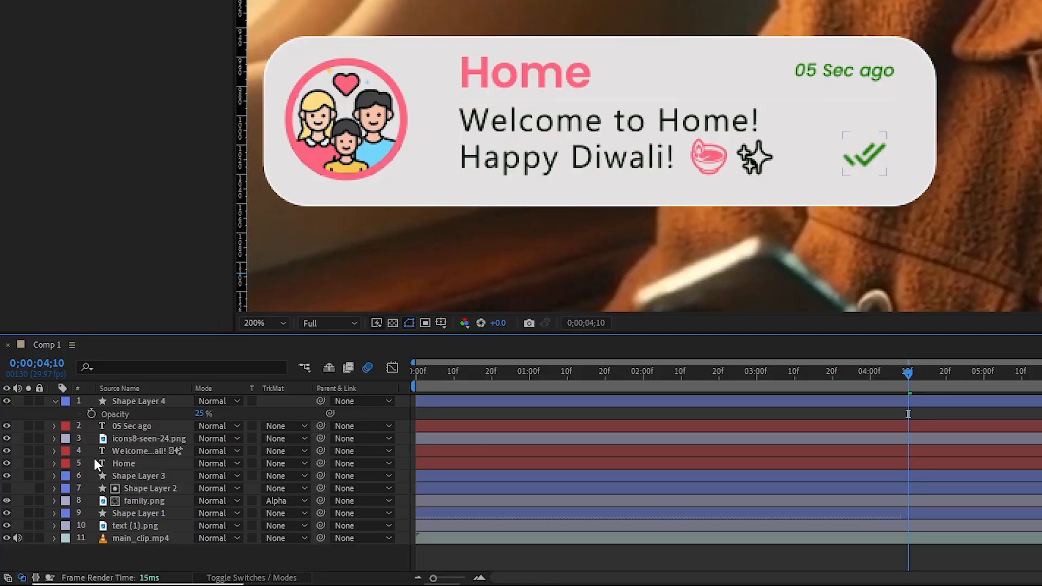
# - Try 35% opacity on the message box background, Shape Layer 1, and settle on 50%
pyautogui.click(148, 516)
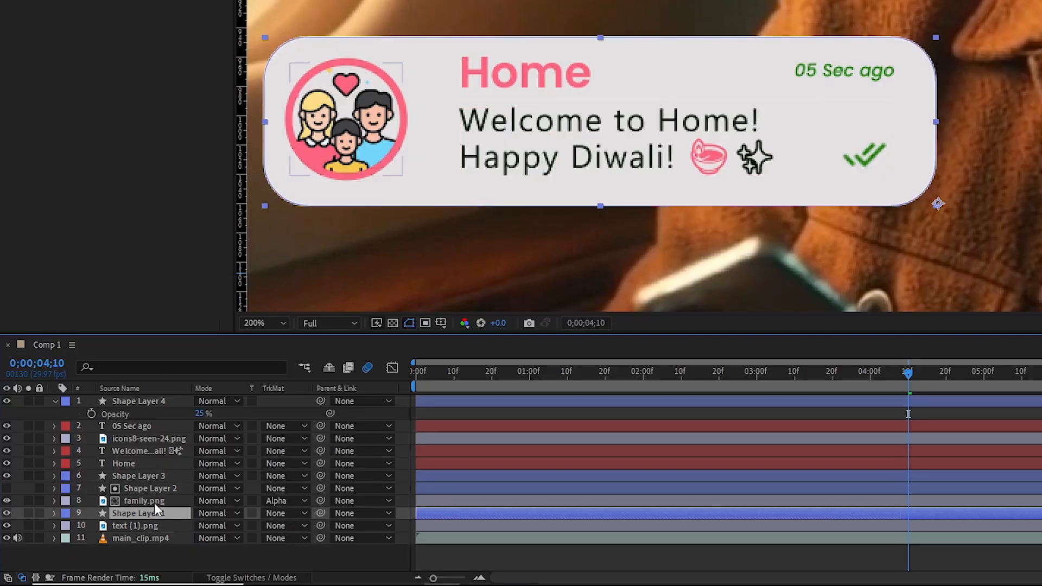
pyautogui.press('t')
pyautogui.click(206, 526)
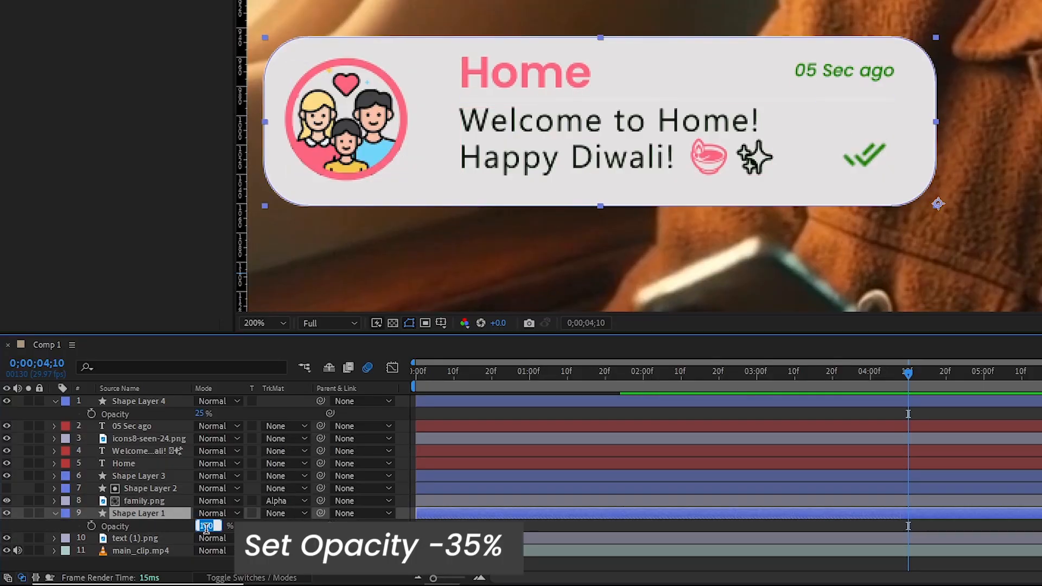
pyautogui.write('35')
pyautogui.press('Return')
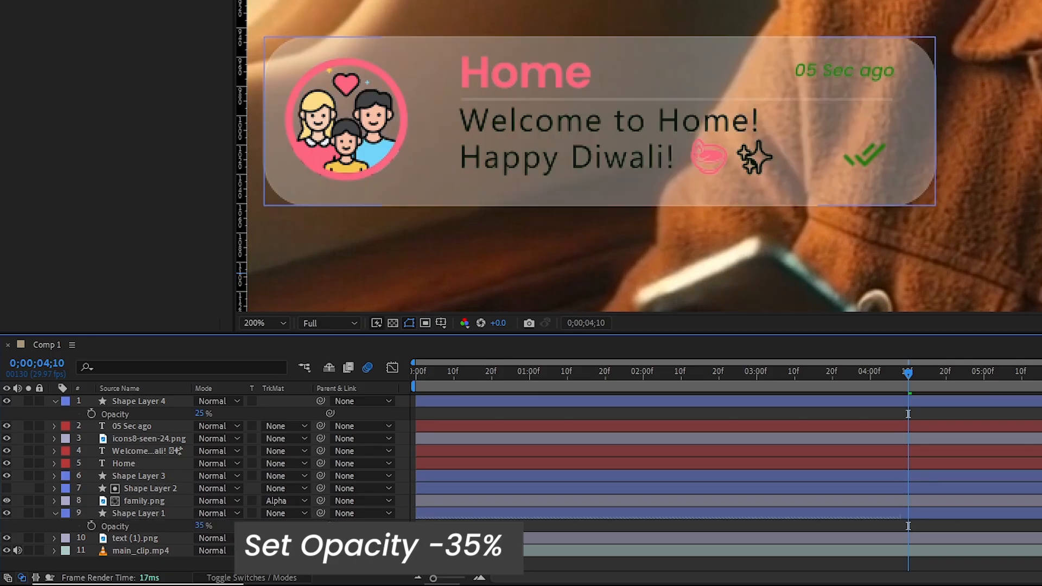
pyautogui.click(202, 526)
pyautogui.write('50')
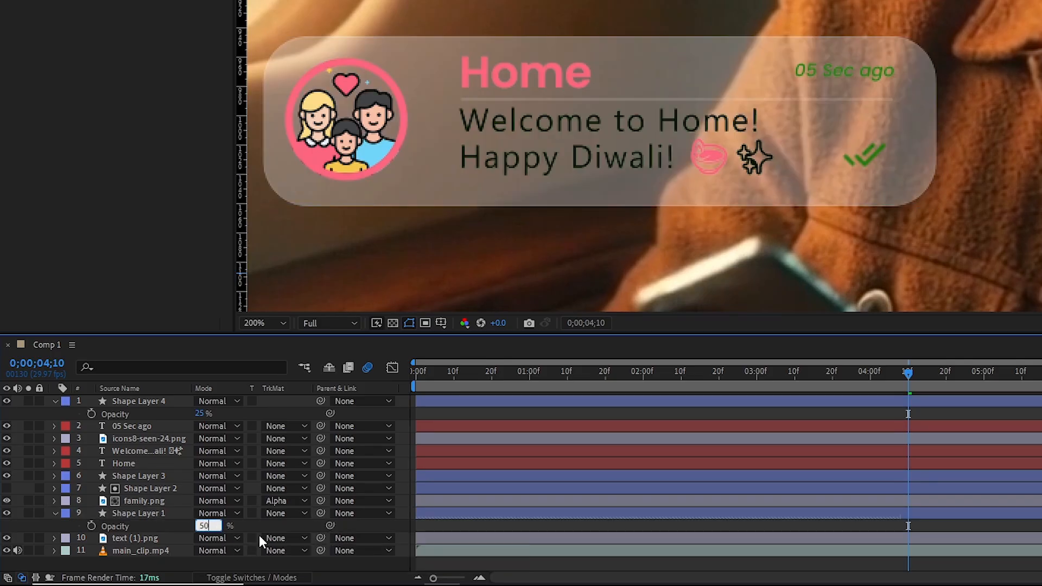
pyautogui.press('Return')
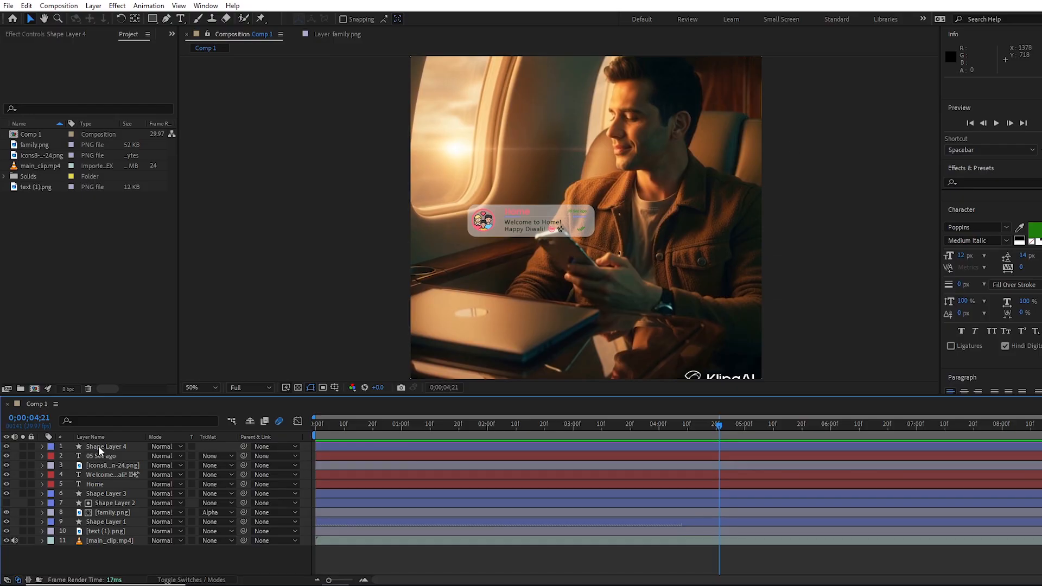
# - Pre-compose the nine message box layers, Shape Layer 4 through Shape Layer 1, as Pre-comp 1, moving all attributes into it
pyautogui.click(100, 450)
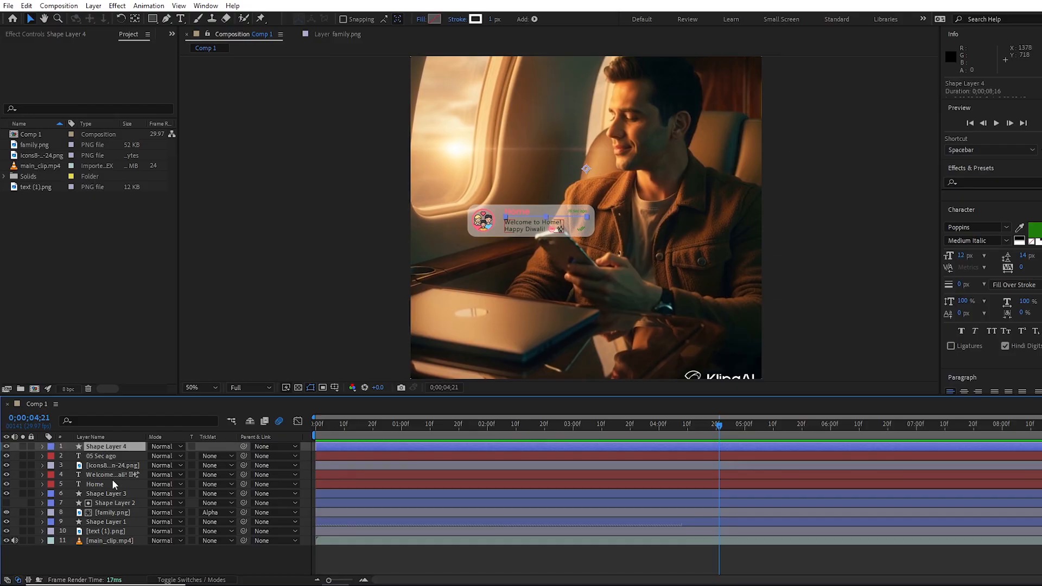
pyautogui.keyDown('shift'); pyautogui.click(117, 522); pyautogui.keyUp('shift')
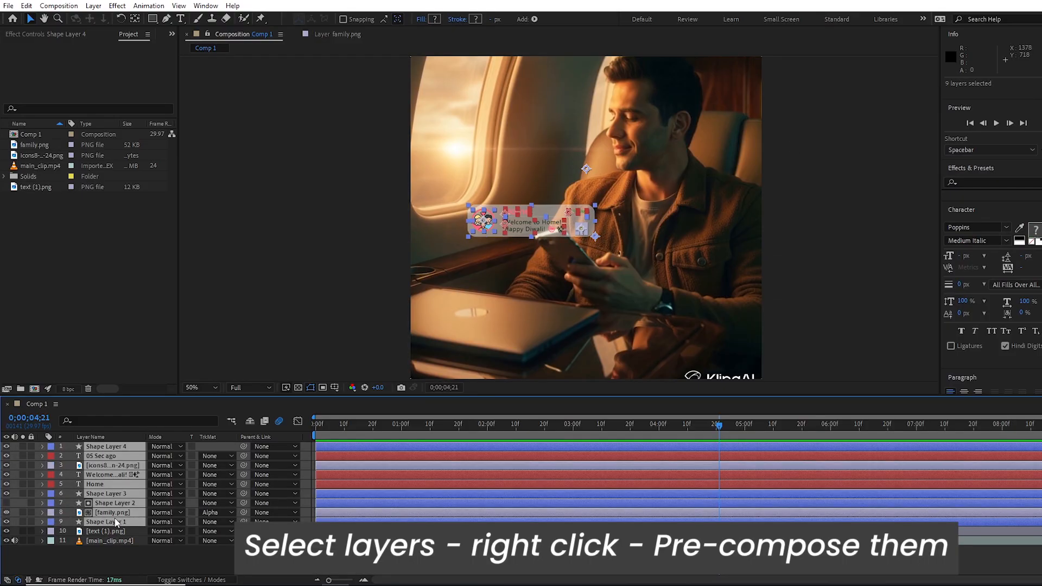
pyautogui.rightClick(116, 523)
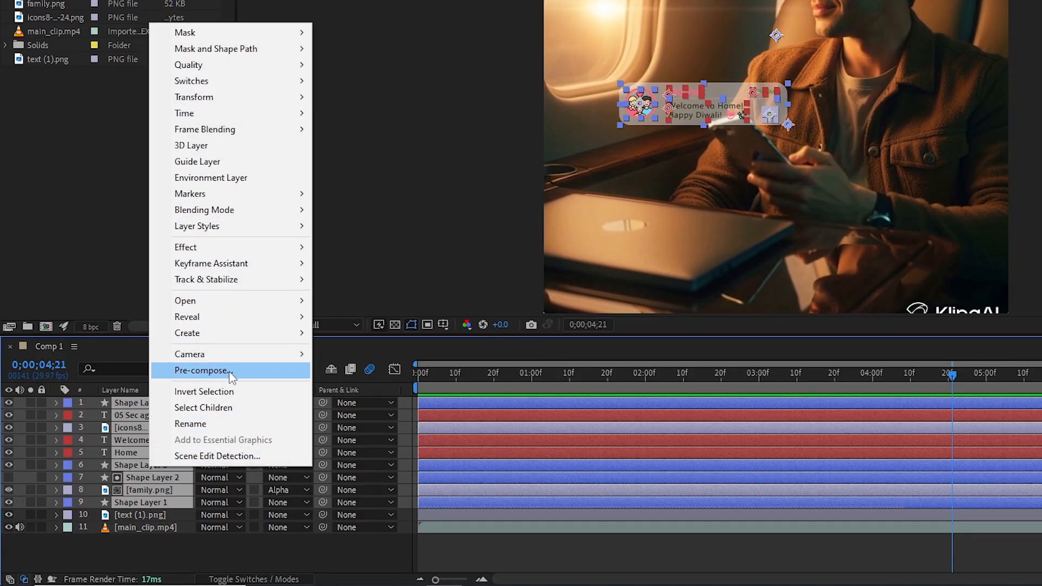
pyautogui.click(232, 370)
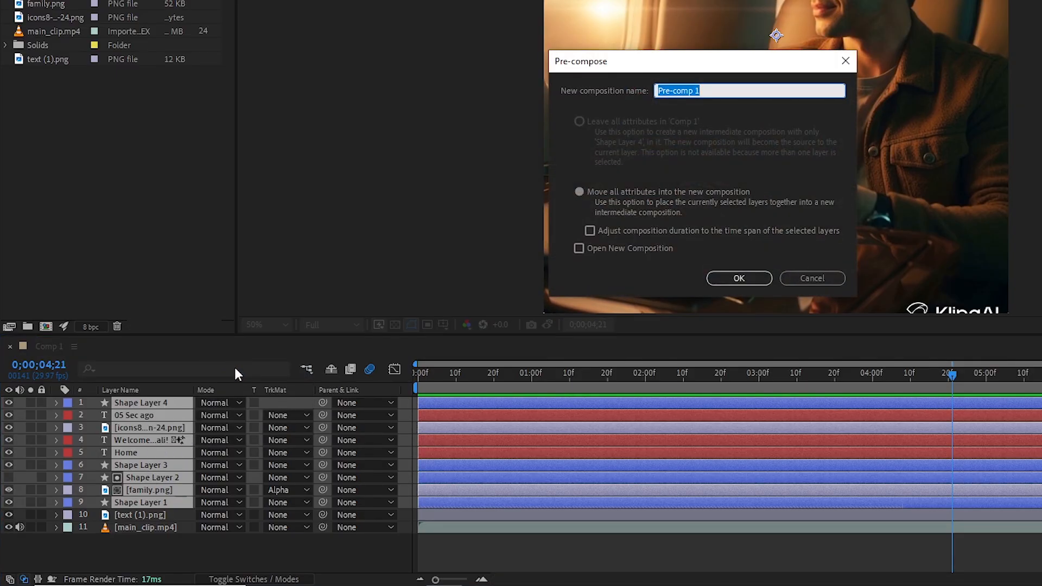
pyautogui.click(582, 191)
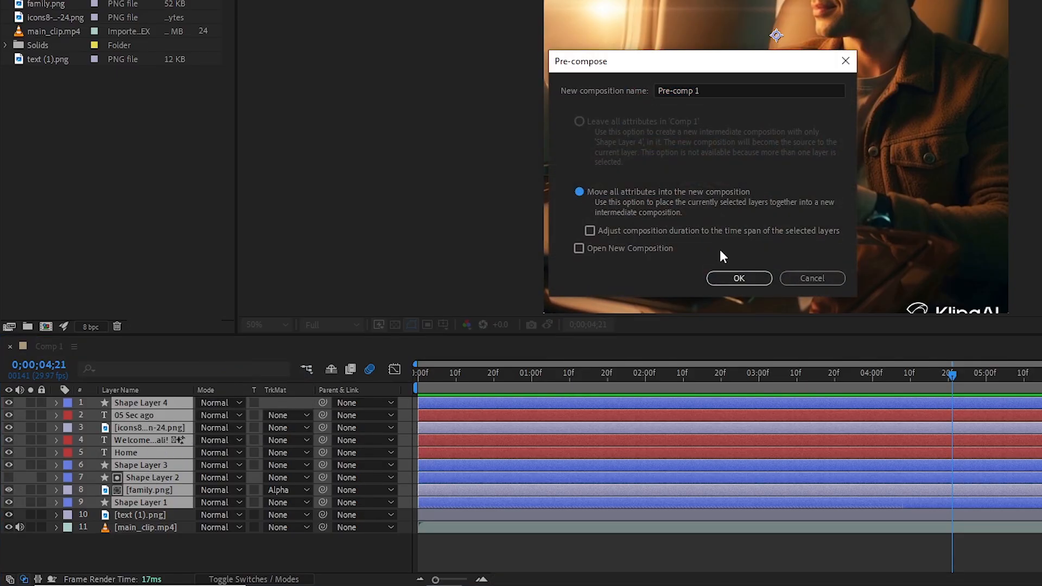
pyautogui.click(736, 277)
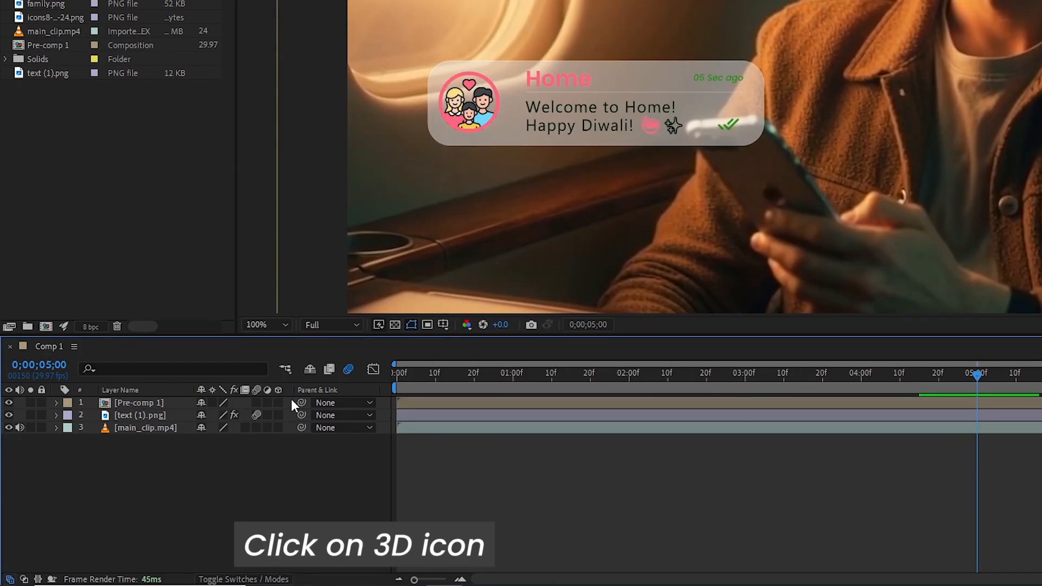
# - Make Pre-comp 1 a 3D layer and set its Y orientation to 35°
pyautogui.click(56, 403)
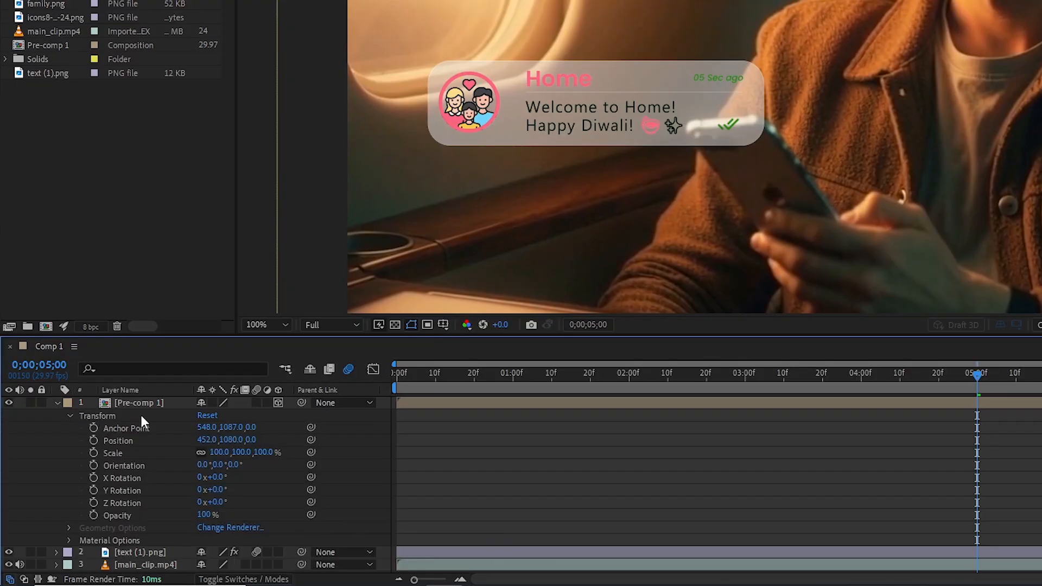
pyautogui.click(118, 440)
pyautogui.click(221, 465)
pyautogui.write('35')
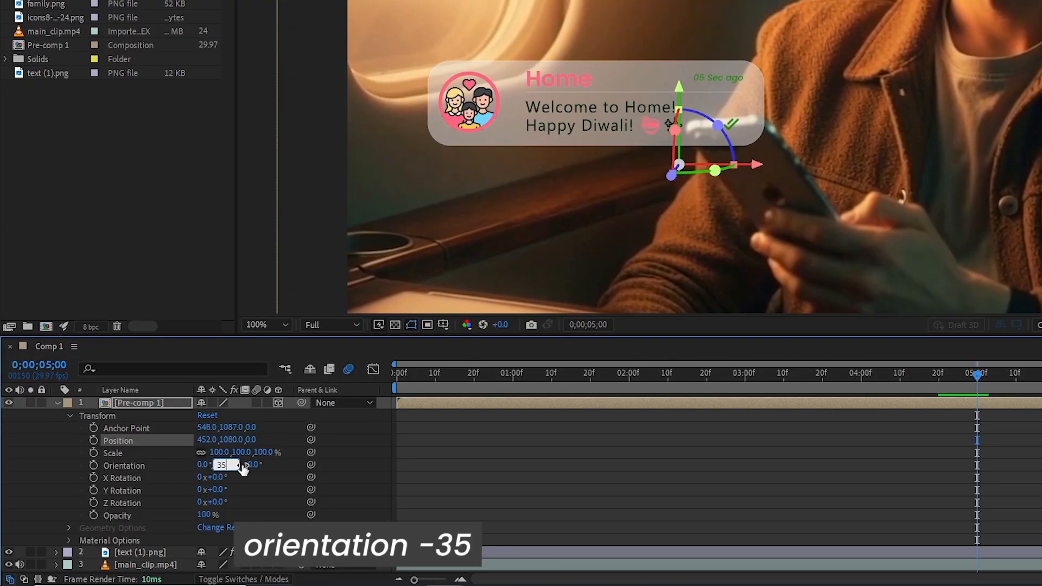
pyautogui.click(275, 466)
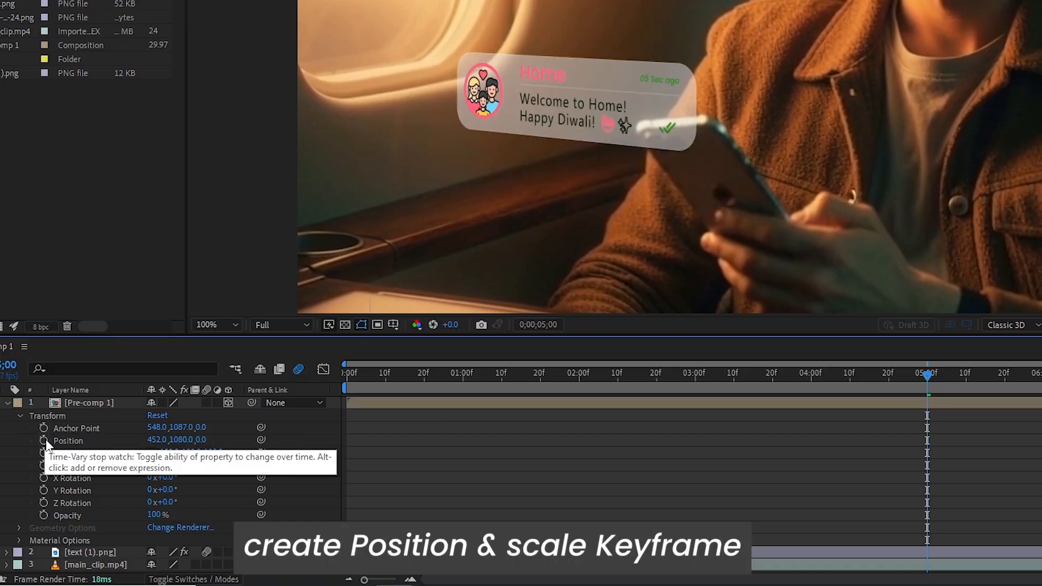
# - Start position and scale keyframes on Pre-comp 1 at 0;00;05;00, and move its position to 345, 920 at 0;00;05;03
pyautogui.click(94, 440)
pyautogui.click(44, 452)
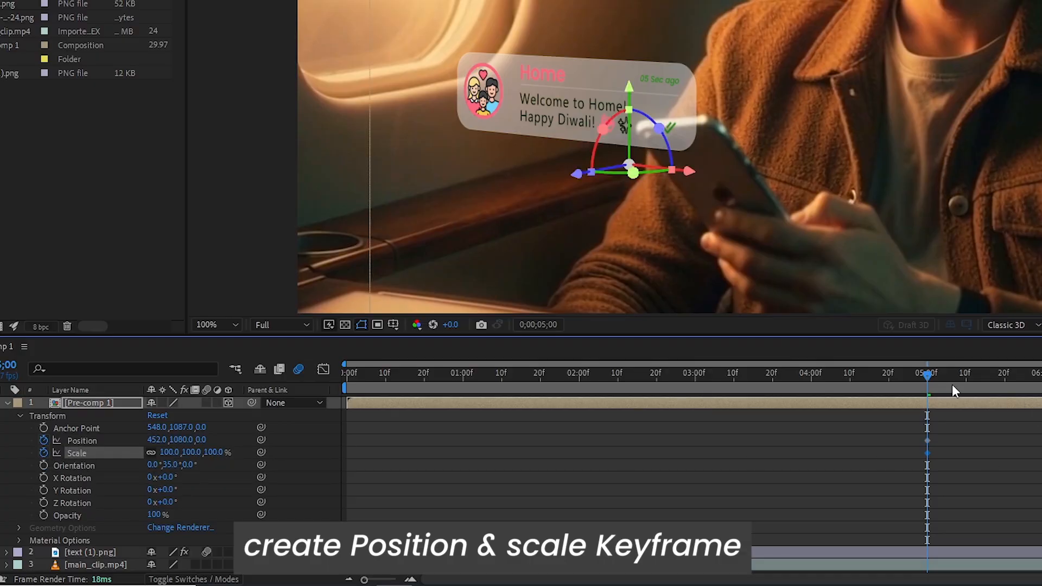
pyautogui.click(933, 375)
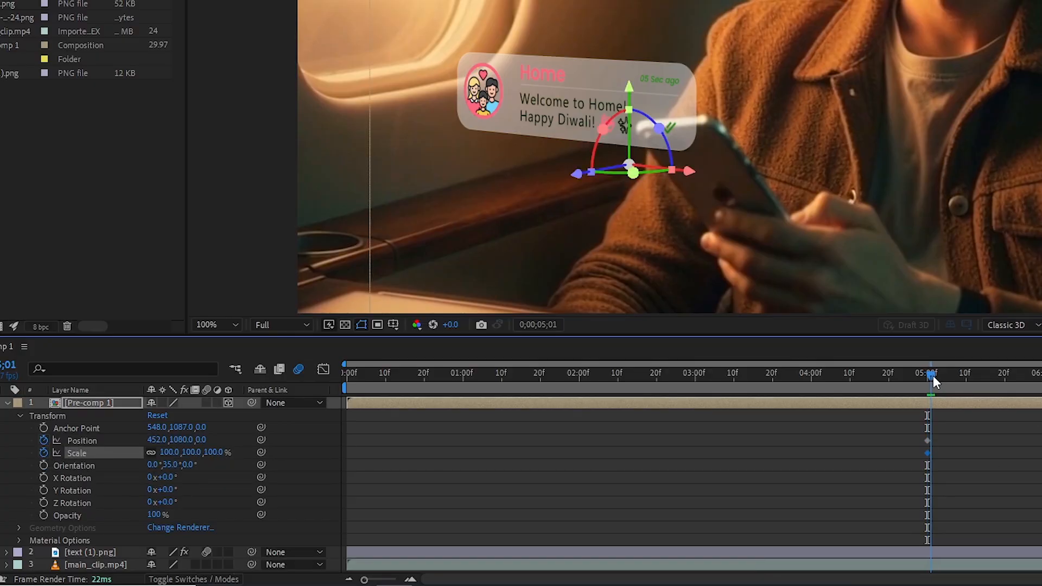
pyautogui.moveTo(933, 376); pyautogui.dragTo(947, 382)
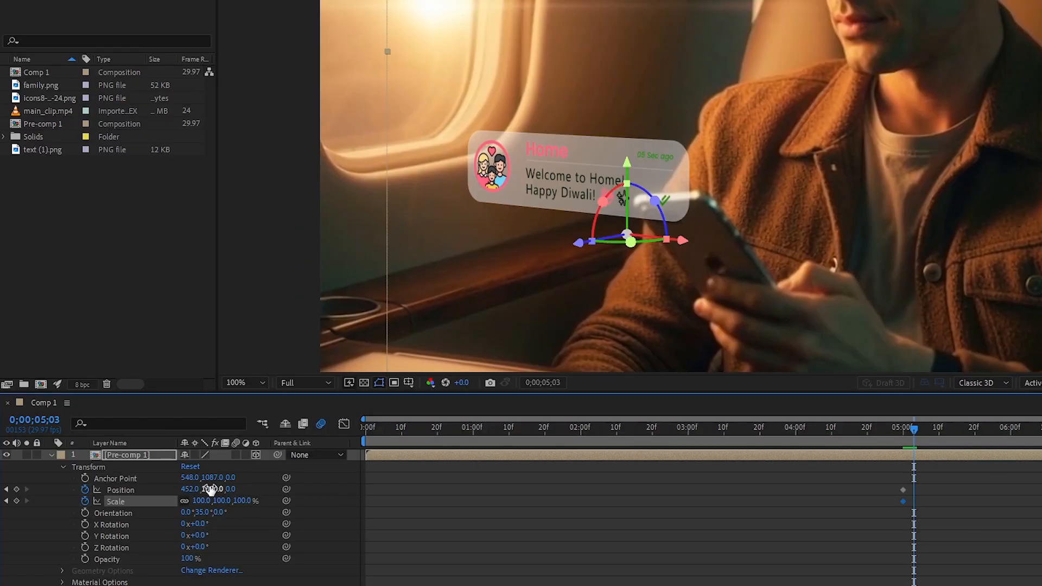
pyautogui.moveTo(179, 440); pyautogui.dragTo(169, 441)
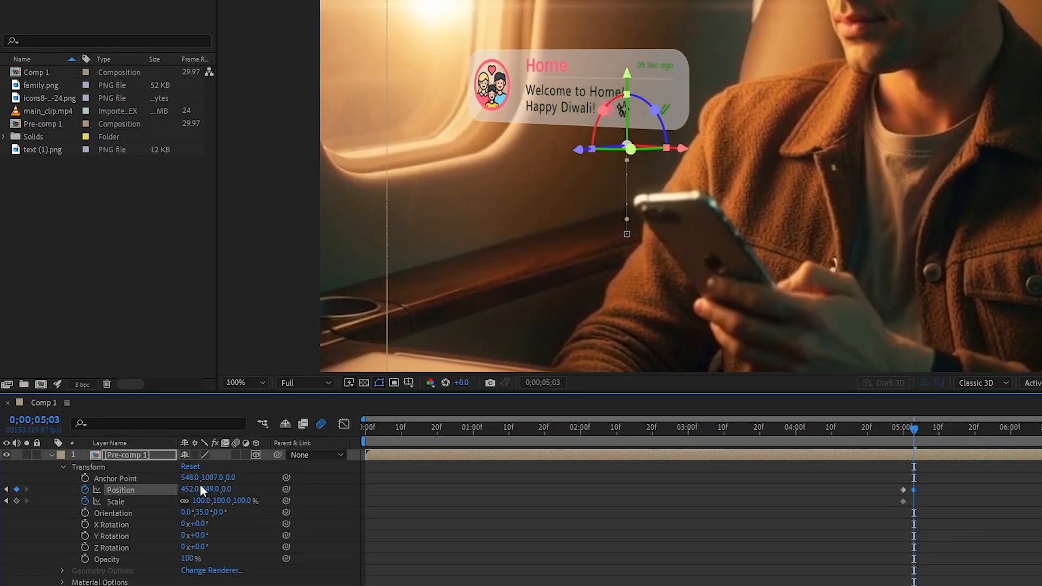
pyautogui.moveTo(210, 494); pyautogui.dragTo(124, 494)
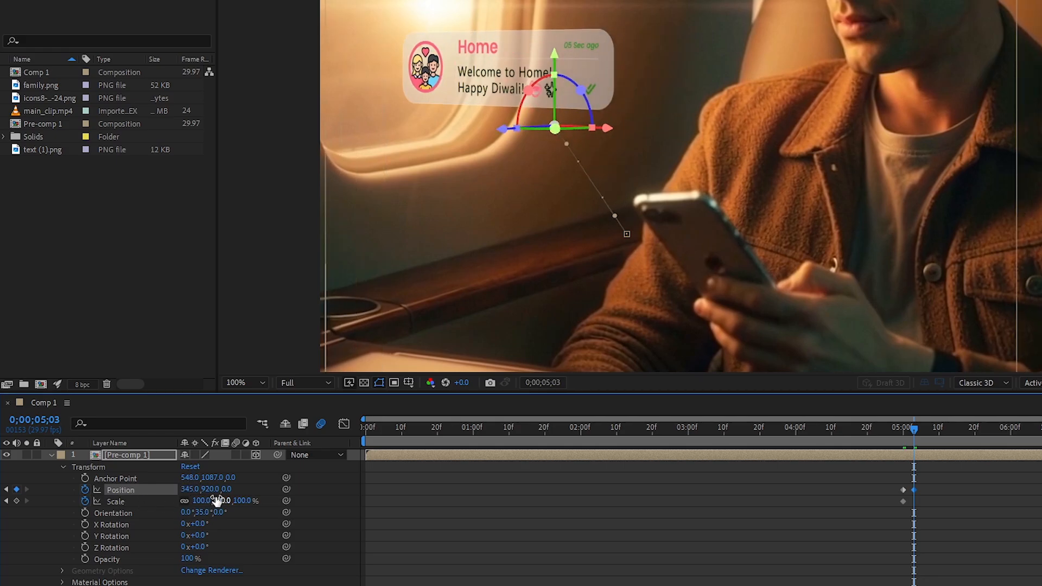
# - Set Pre-comp 1's starting position at 0;00;05;00 to 570, 1033, just above the phone
pyautogui.moveTo(914, 427); pyautogui.dragTo(902, 432)
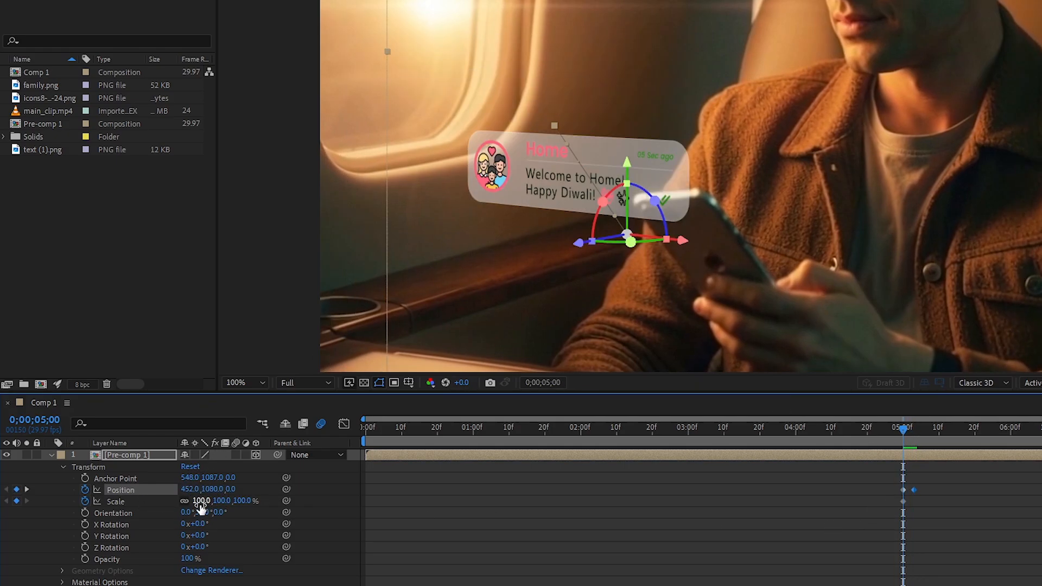
pyautogui.moveTo(211, 490); pyautogui.dragTo(265, 481)
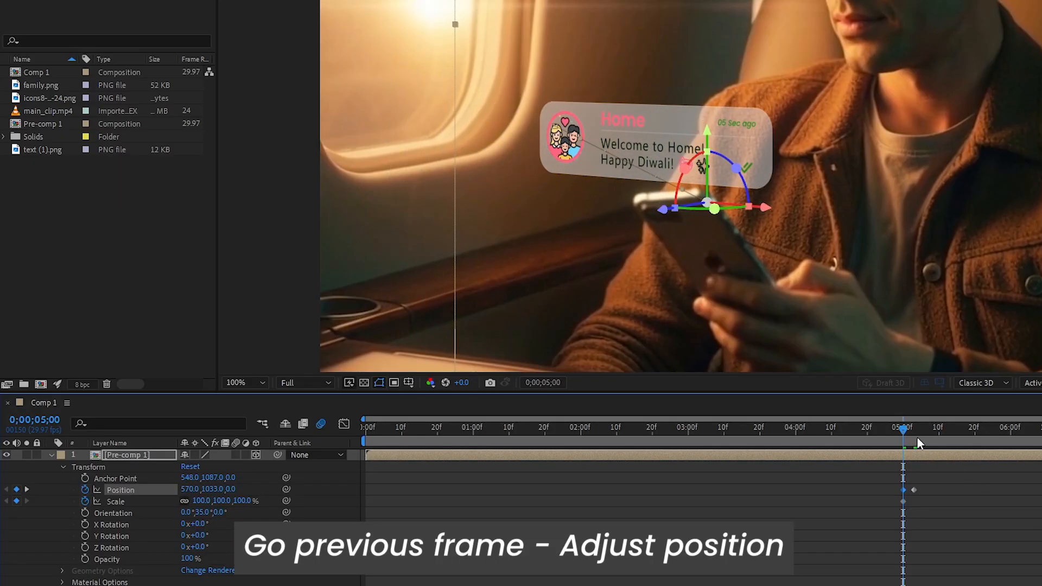
pyautogui.moveTo(910, 431)
pyautogui.mouseDown()
pyautogui.moveTo(931, 432)
pyautogui.moveTo(908, 443)
pyautogui.mouseUp()
# - Add a scale keyframe of 0% to Pre-comp 1 at 0;00;04;28
pyautogui.click(904, 500)
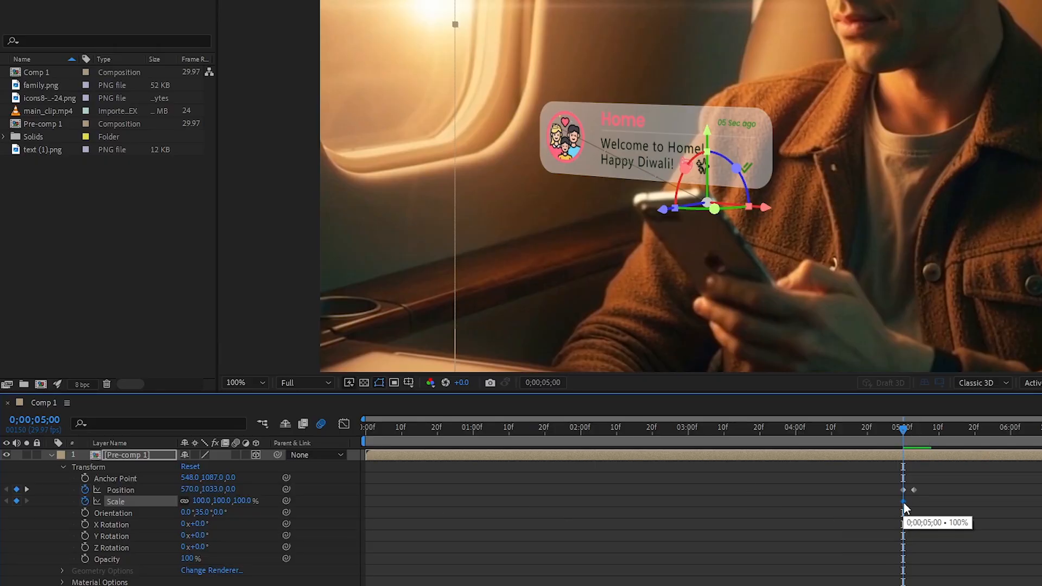
pyautogui.moveTo(904, 428); pyautogui.dragTo(897, 430)
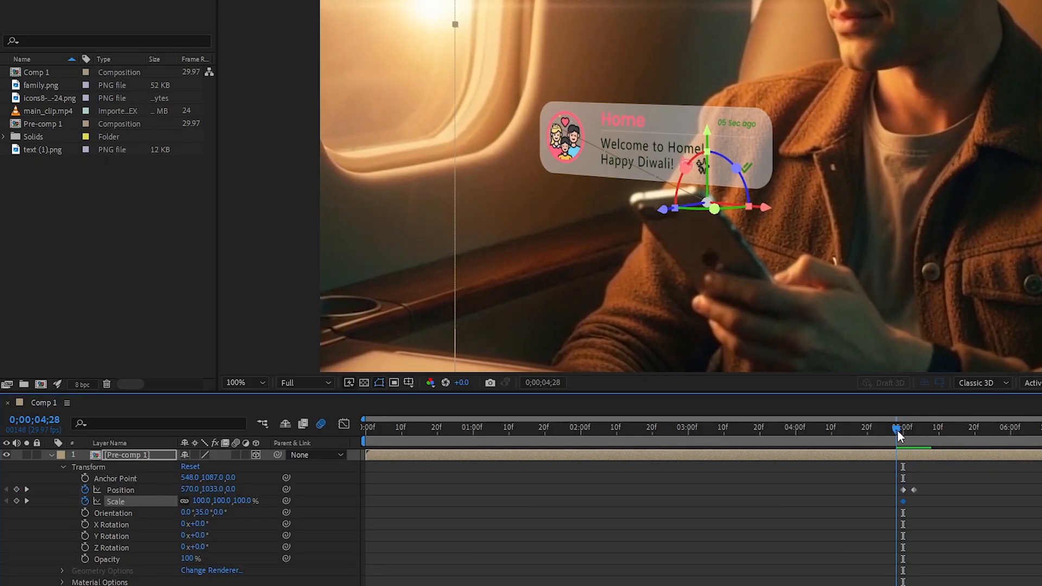
pyautogui.click(218, 500)
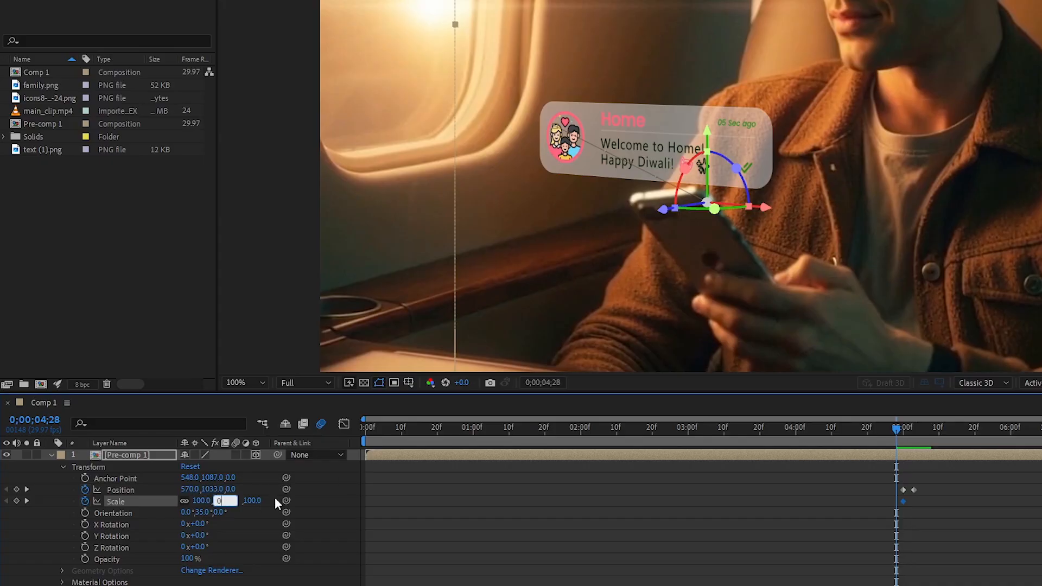
pyautogui.write('0')
pyautogui.press('Return')
# - Move the 100% scale keyframe to 0;00;05;03, shift the 0% one a frame later, and preview the animation
pyautogui.moveTo(896, 432)
pyautogui.mouseDown()
pyautogui.moveTo(909, 430)
pyautogui.moveTo(902, 436)
pyautogui.mouseUp()
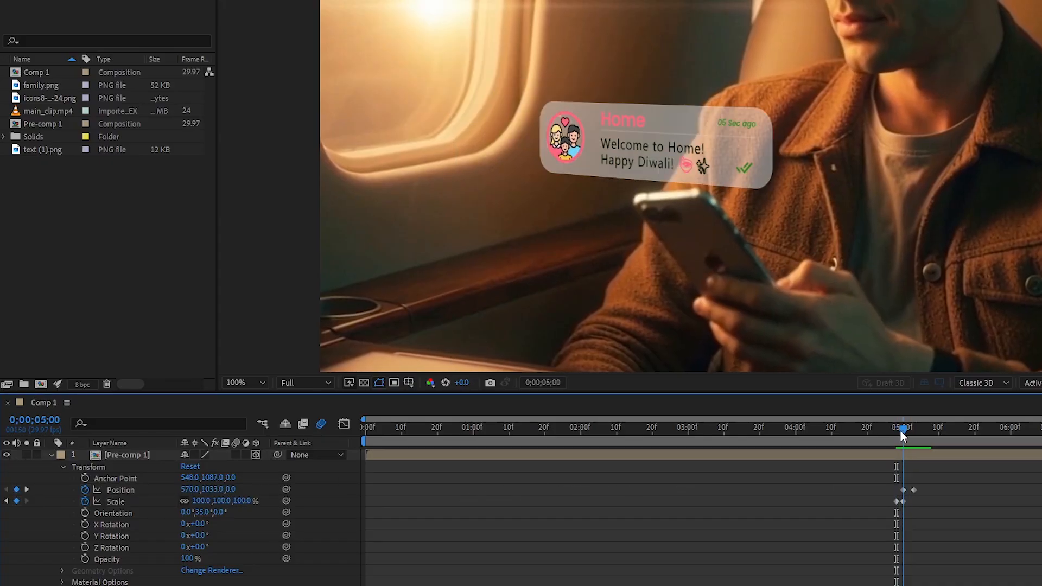
pyautogui.moveTo(903, 500); pyautogui.dragTo(915, 504)
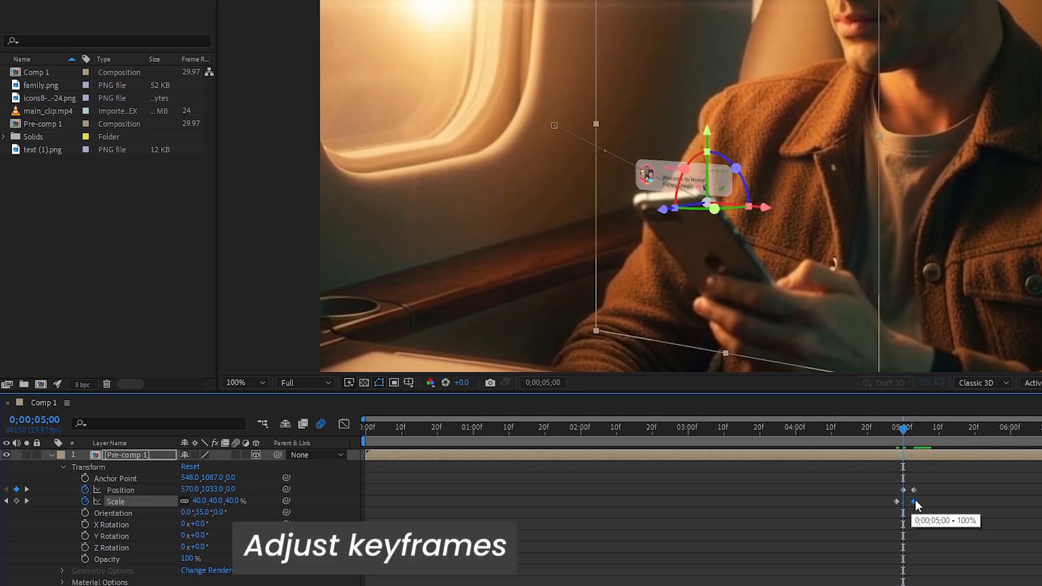
pyautogui.moveTo(903, 431)
pyautogui.mouseDown()
pyautogui.moveTo(914, 433)
pyautogui.moveTo(890, 435)
pyautogui.moveTo(913, 435)
pyautogui.mouseUp()
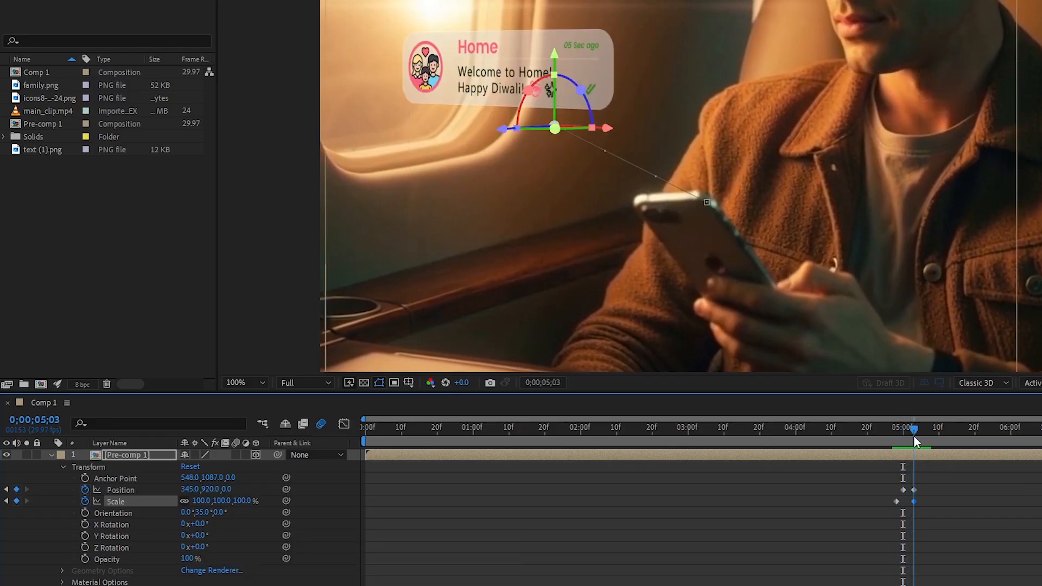
pyautogui.moveTo(896, 500); pyautogui.dragTo(900, 501)
pyautogui.moveTo(913, 431)
pyautogui.mouseDown()
pyautogui.moveTo(899, 435)
pyautogui.moveTo(927, 435)
pyautogui.moveTo(896, 430)
pyautogui.mouseUp()
pyautogui.scroll(-1, 822, 277)
pyautogui.press('space')
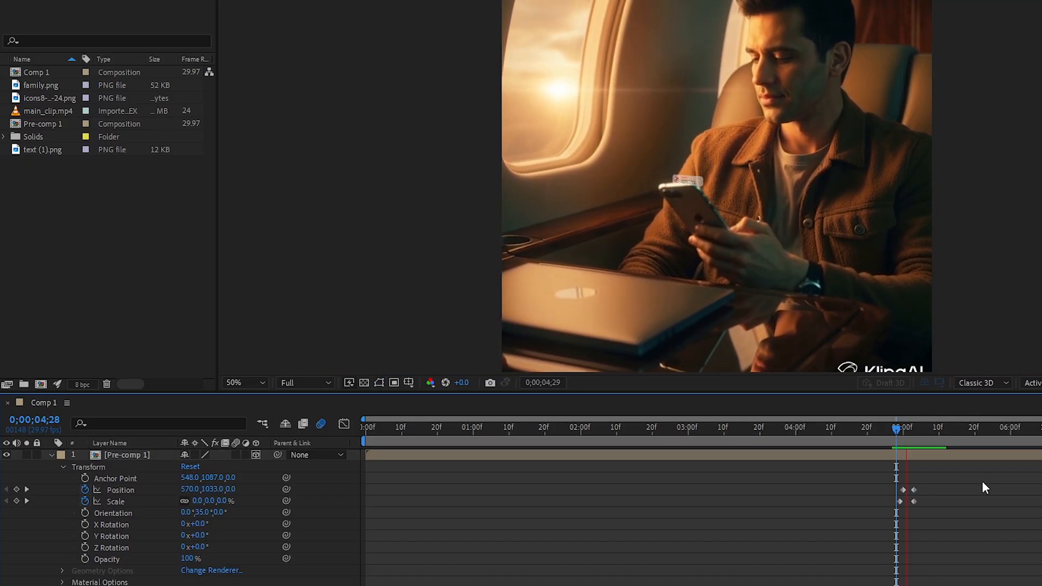
pyautogui.click(914, 431)
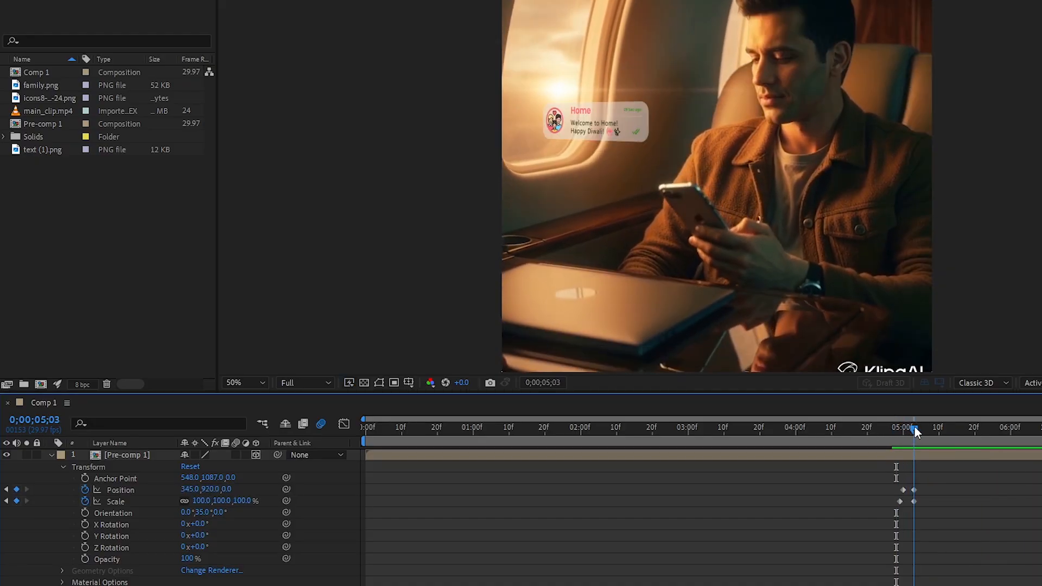
# - Shift the starting position and scale keyframes together two frames earlier, and preview the pop-up
pyautogui.moveTo(914, 431); pyautogui.dragTo(896, 432)
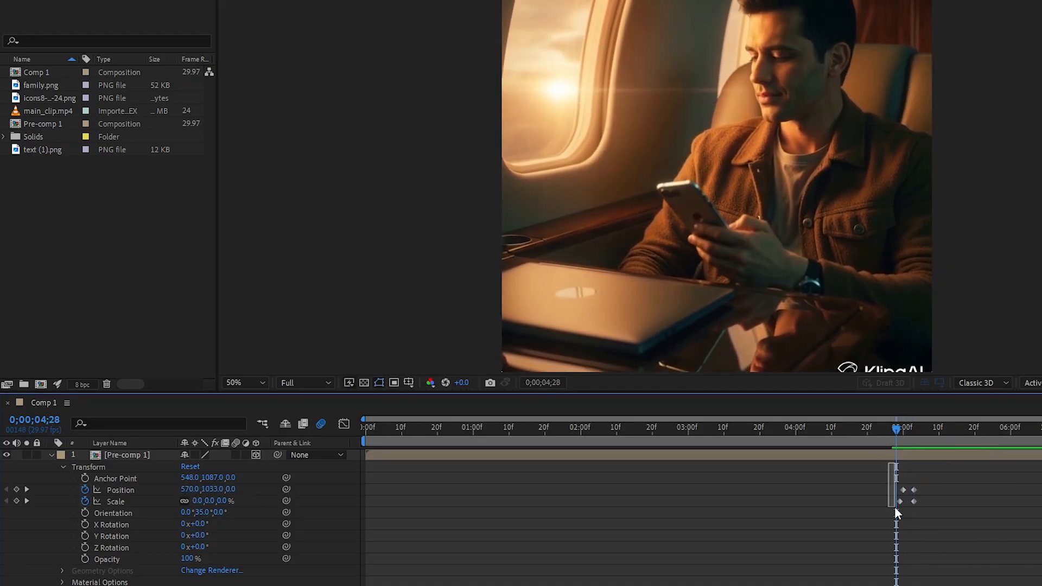
pyautogui.moveTo(895, 513)
pyautogui.mouseDown()
pyautogui.moveTo(903, 497)
pyautogui.moveTo(894, 501)
pyautogui.mouseUp()
pyautogui.click(890, 433)
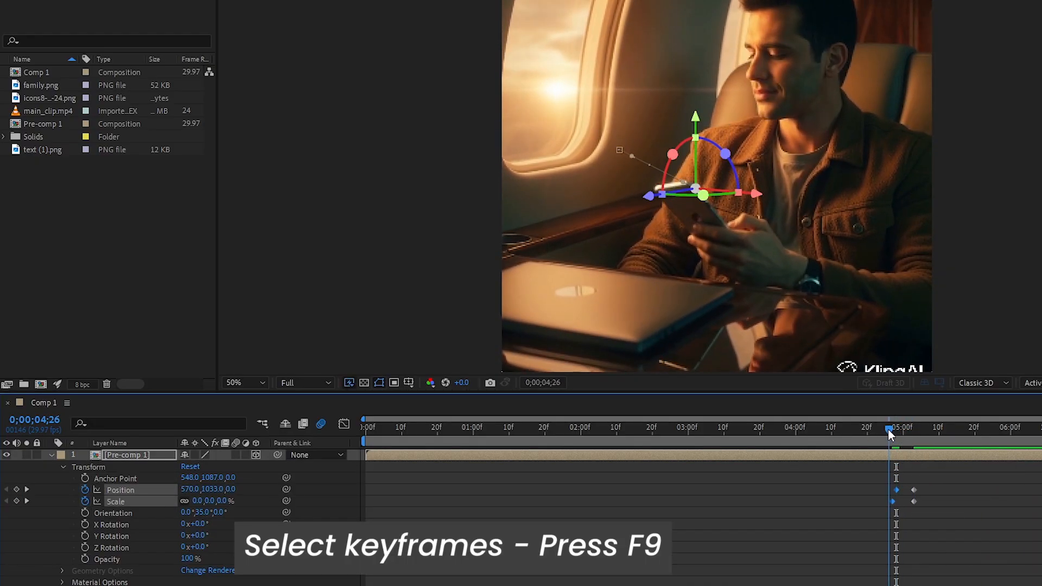
pyautogui.press('space')
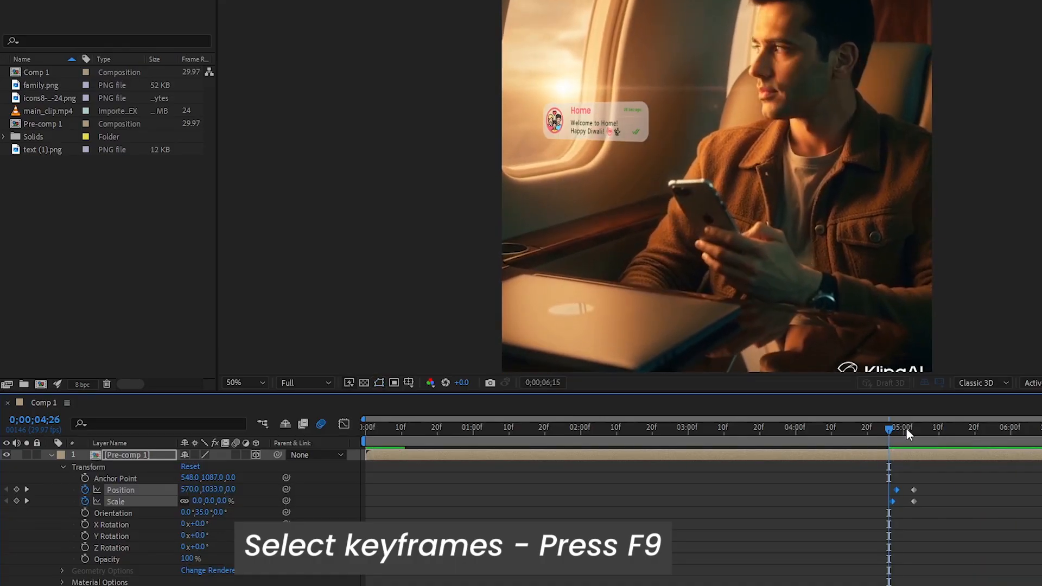
# - Apply Easy Ease to all four position and scale keyframes of Pre-comp 1
pyautogui.click(913, 429)
pyautogui.moveTo(932, 486); pyautogui.dragTo(893, 502)
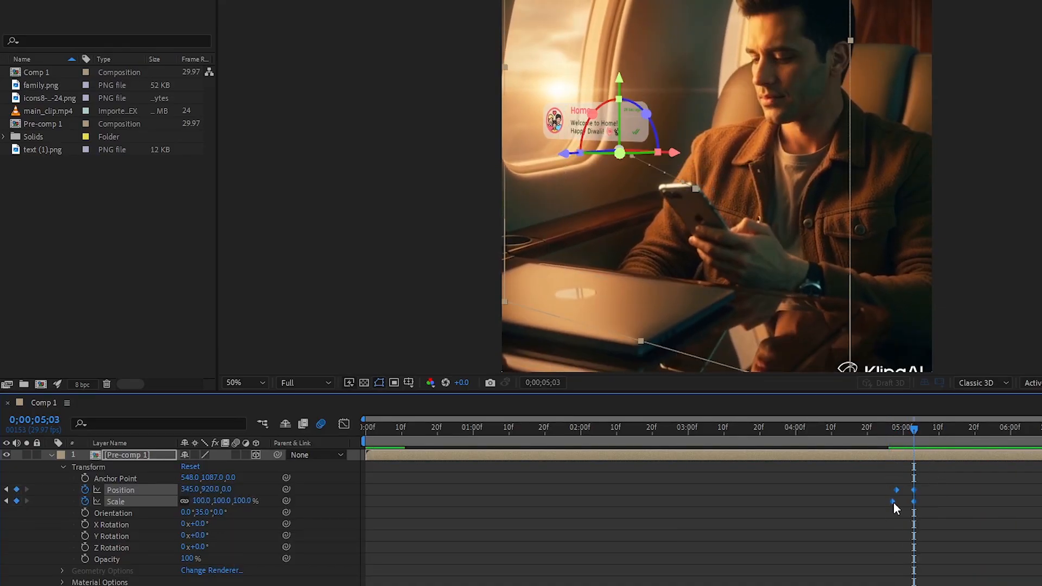
pyautogui.rightClick(914, 501)
pyautogui.moveTo(945, 491)
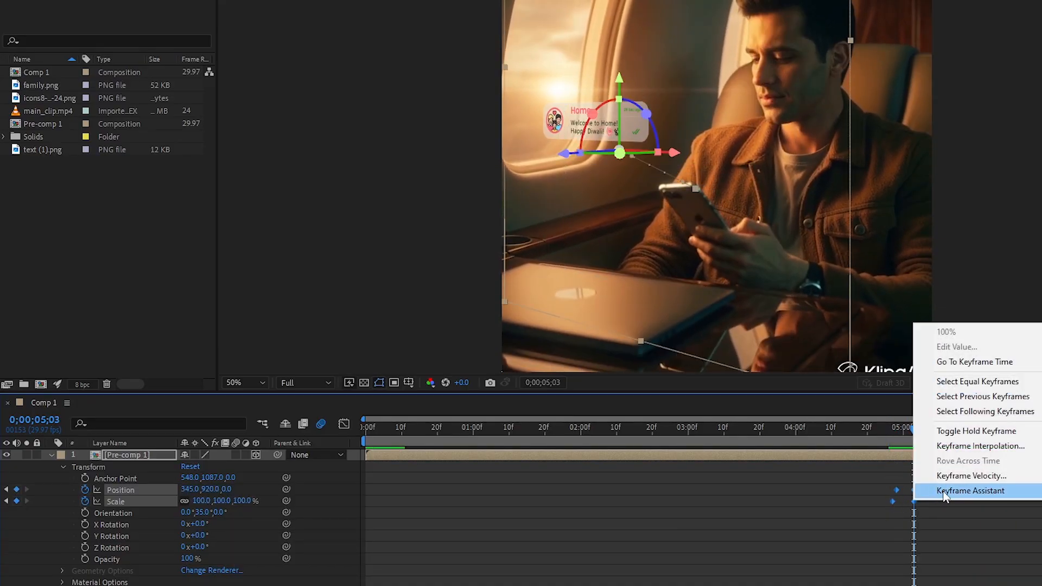
pyautogui.click(1039, 493)
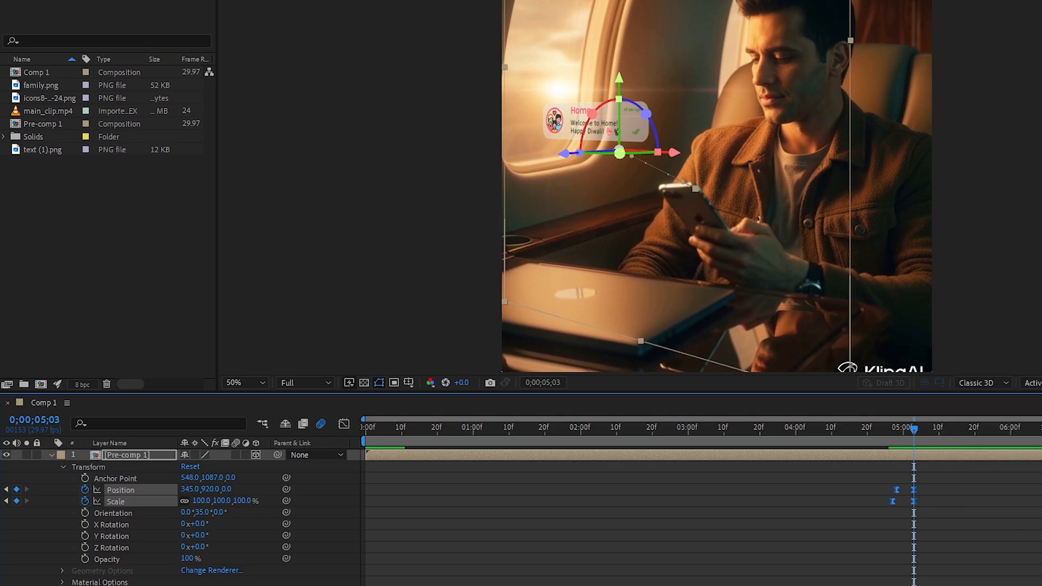
# - Reshape the position and scale speed curves in the Graph Editor into a fast start with a long, gentle slowdown
pyautogui.click(344, 424)
pyautogui.press('=')
pyautogui.press('=')
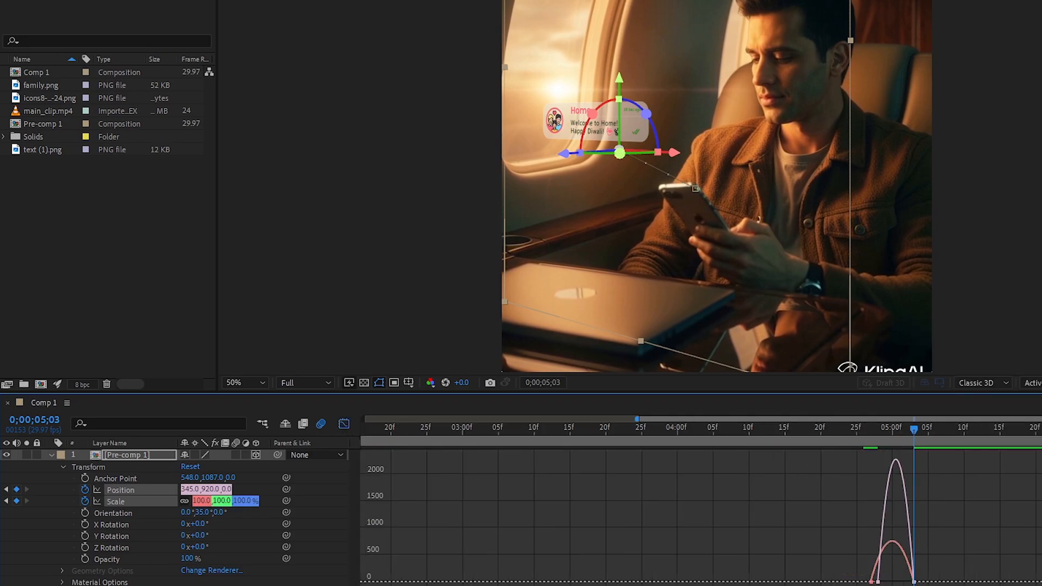
pyautogui.moveTo(968, 571); pyautogui.dragTo(770, 584)
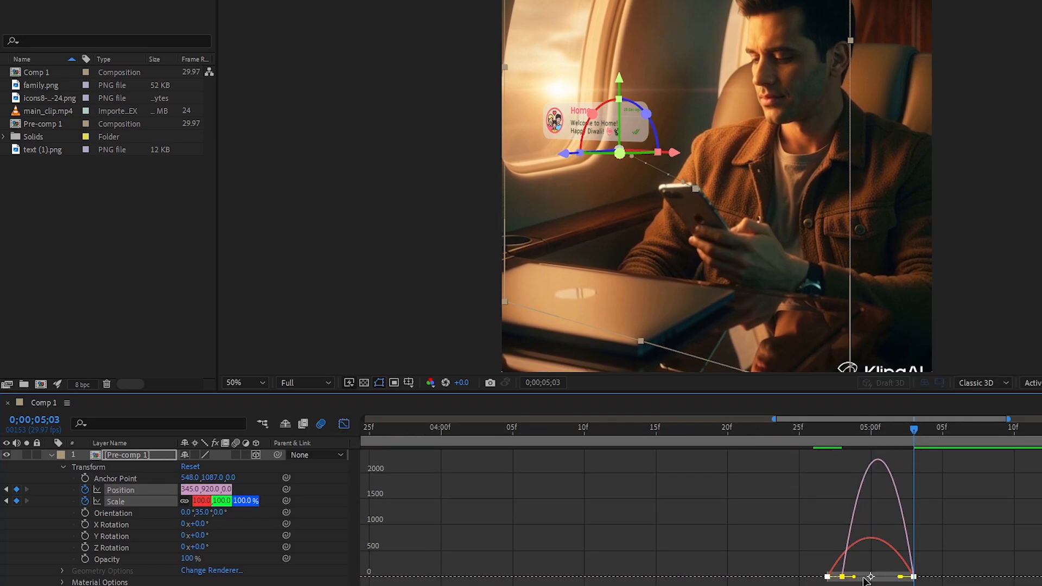
pyautogui.moveTo(854, 579); pyautogui.dragTo(886, 579)
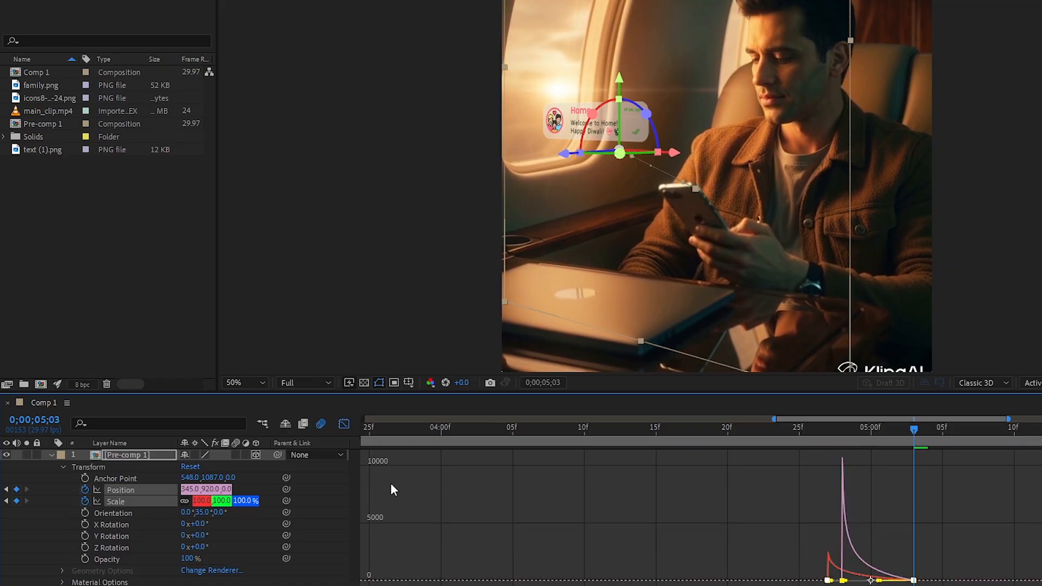
pyautogui.click(344, 425)
# - Add the copied "Apply on SCALE property" expression to the Scale property of Pre-comp 1
pyautogui.moveTo(913, 432); pyautogui.dragTo(822, 457)
pyautogui.click(826, 432)
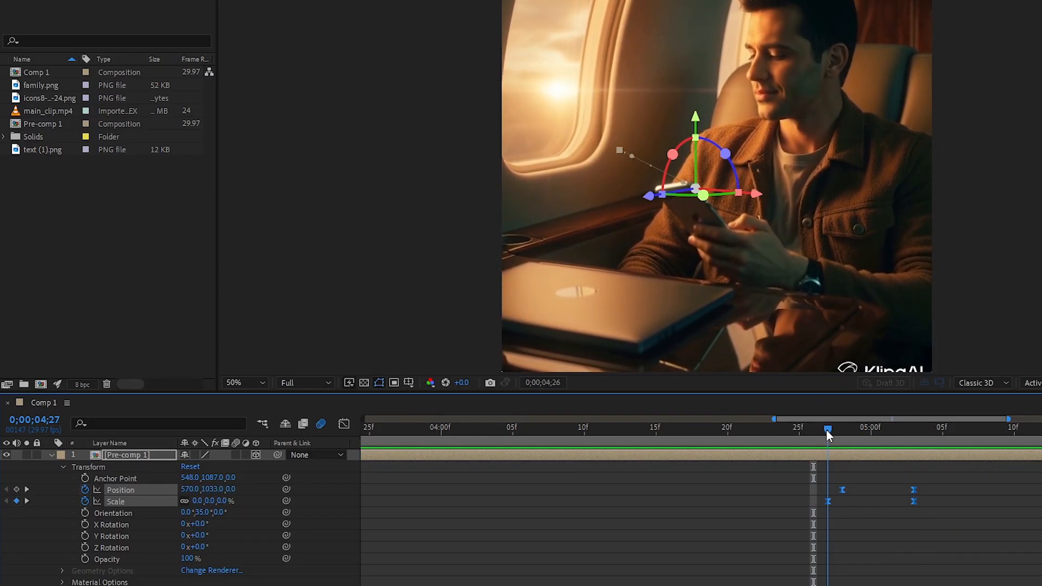
pyautogui.keyDown('alt'); pyautogui.click(85, 502); pyautogui.keyUp('alt')
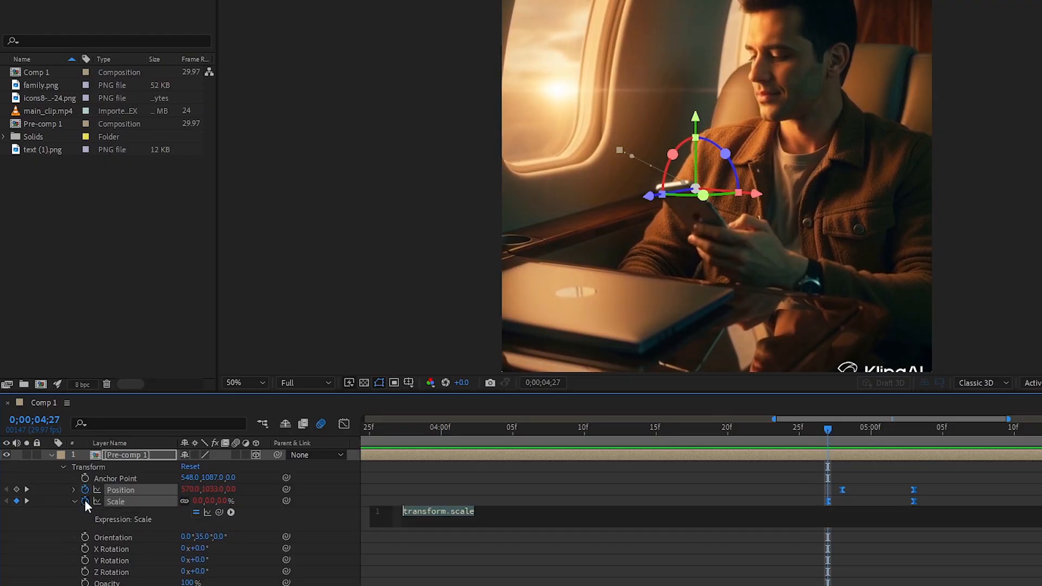
pyautogui.hotkey('ctrl', 'v')
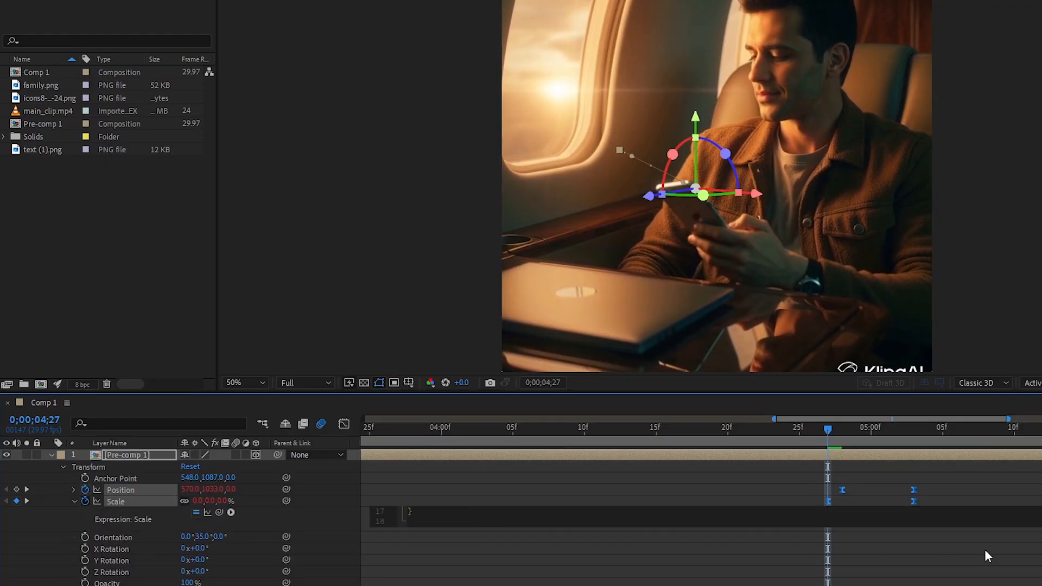
pyautogui.click(988, 500)
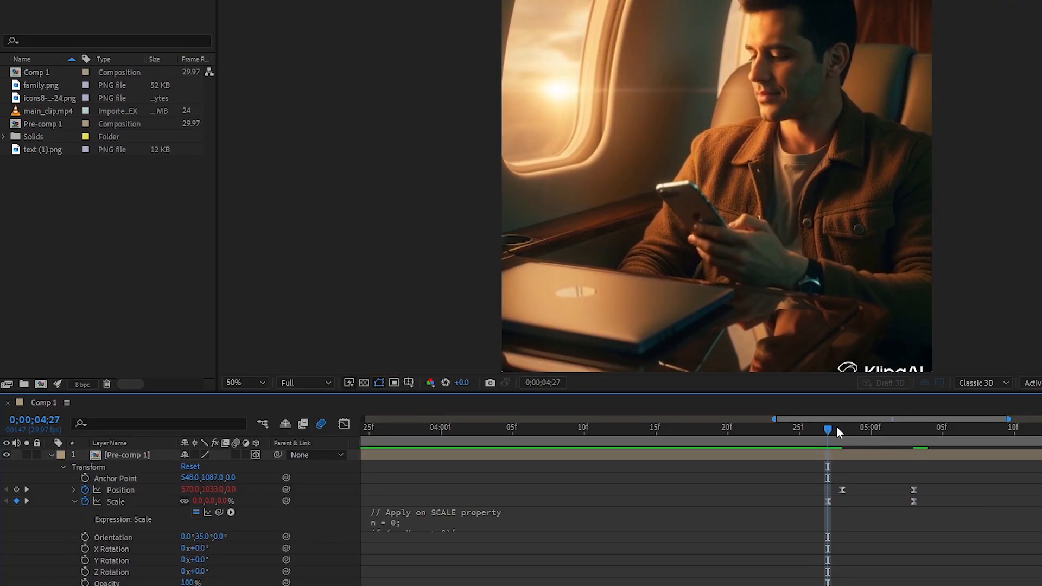
# - Preview the message box pop-up with the scale expression, starting just before its first scale keyframe
pyautogui.moveTo(837, 429)
pyautogui.mouseDown()
pyautogui.moveTo(874, 427)
pyautogui.moveTo(829, 436)
pyautogui.mouseUp()
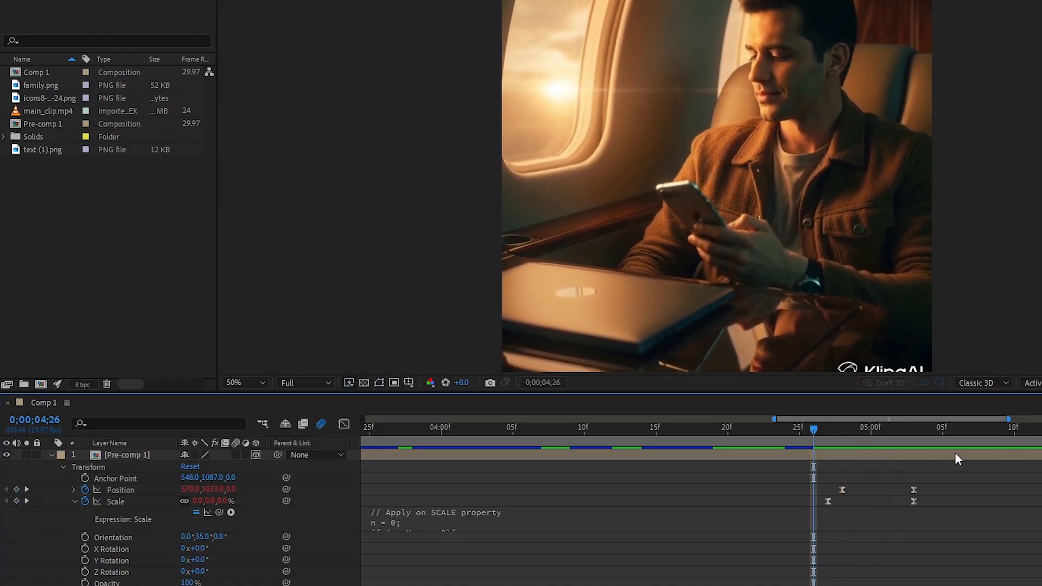
pyautogui.press('space')
pyautogui.moveTo(815, 428); pyautogui.dragTo(828, 428)
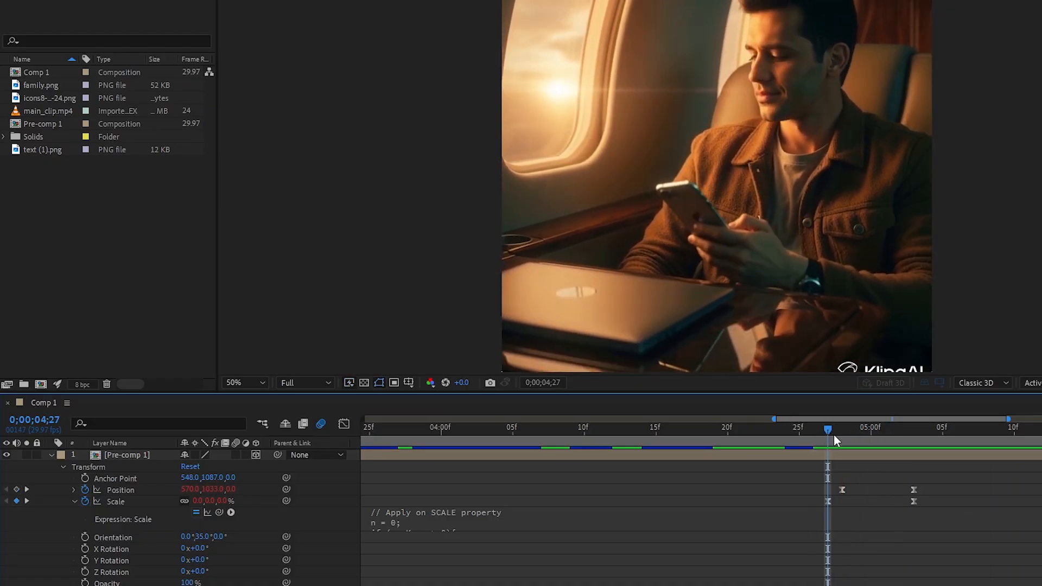
pyautogui.press('space')
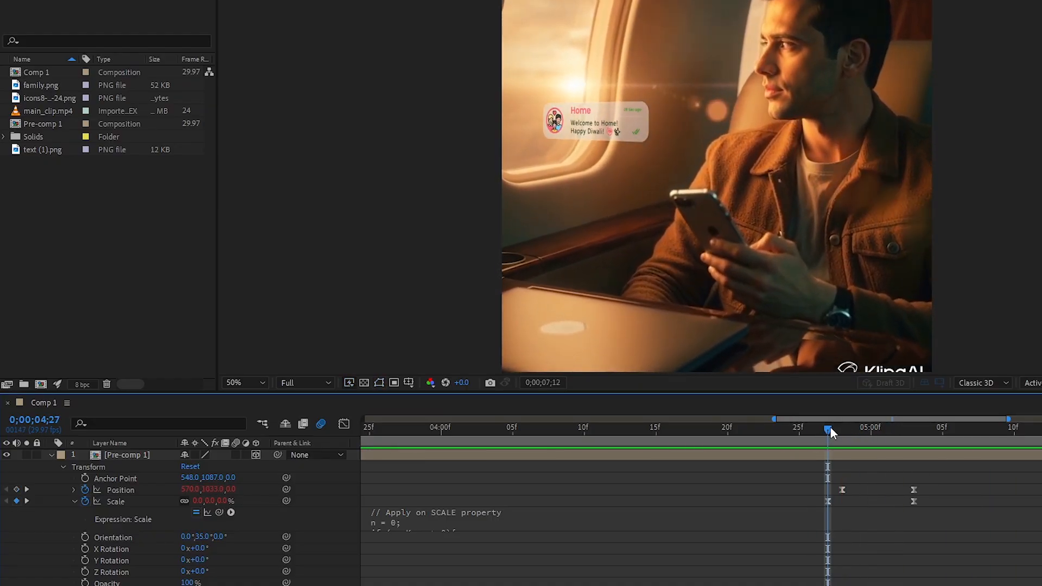
pyautogui.moveTo(830, 428); pyautogui.dragTo(913, 437)
# - Shift all four position and scale keyframes three frames earlier so they end at 0;00;05;00, and preview the pop-up
pyautogui.moveTo(914, 438); pyautogui.dragTo(868, 439)
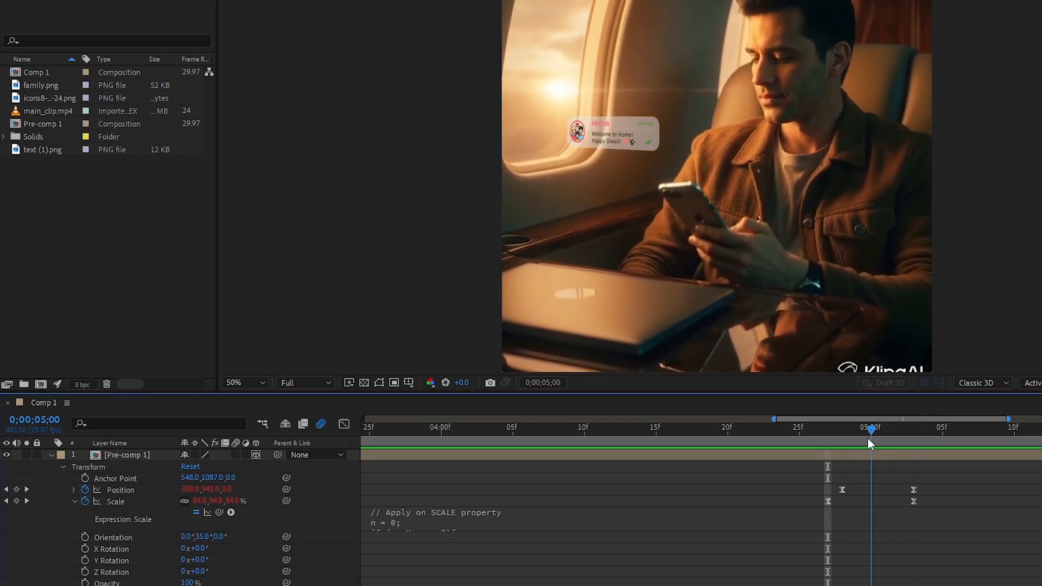
pyautogui.moveTo(926, 473); pyautogui.dragTo(788, 504)
pyautogui.moveTo(869, 431); pyautogui.dragTo(779, 441)
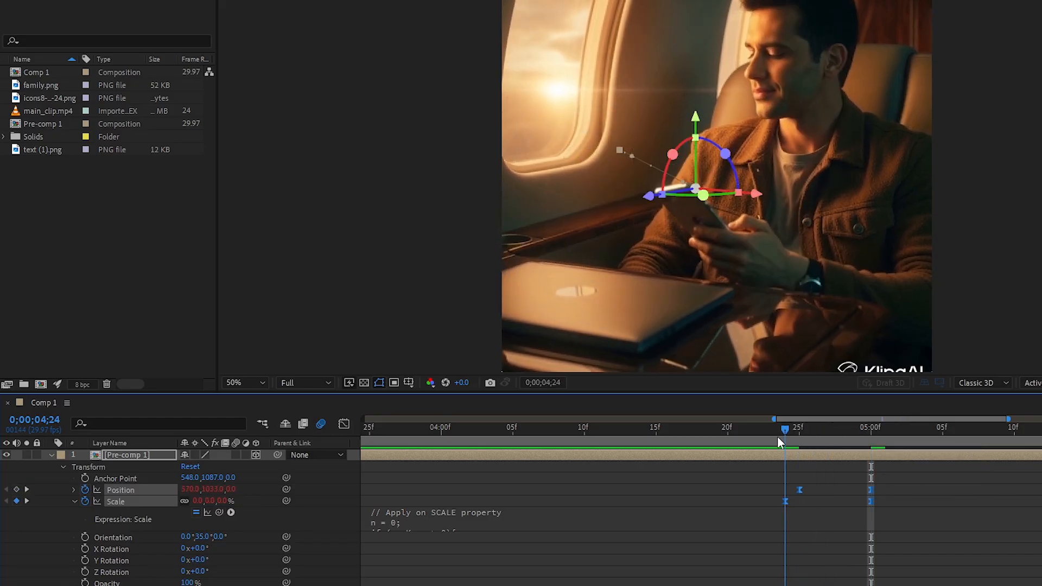
pyautogui.press('space')
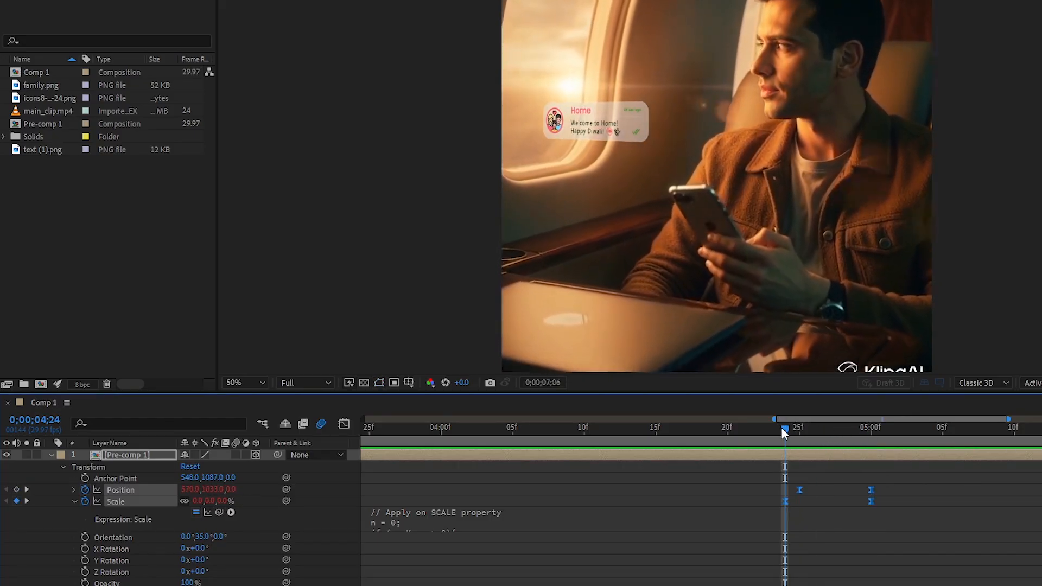
pyautogui.click(802, 427)
pyautogui.moveTo(802, 427); pyautogui.dragTo(870, 439)
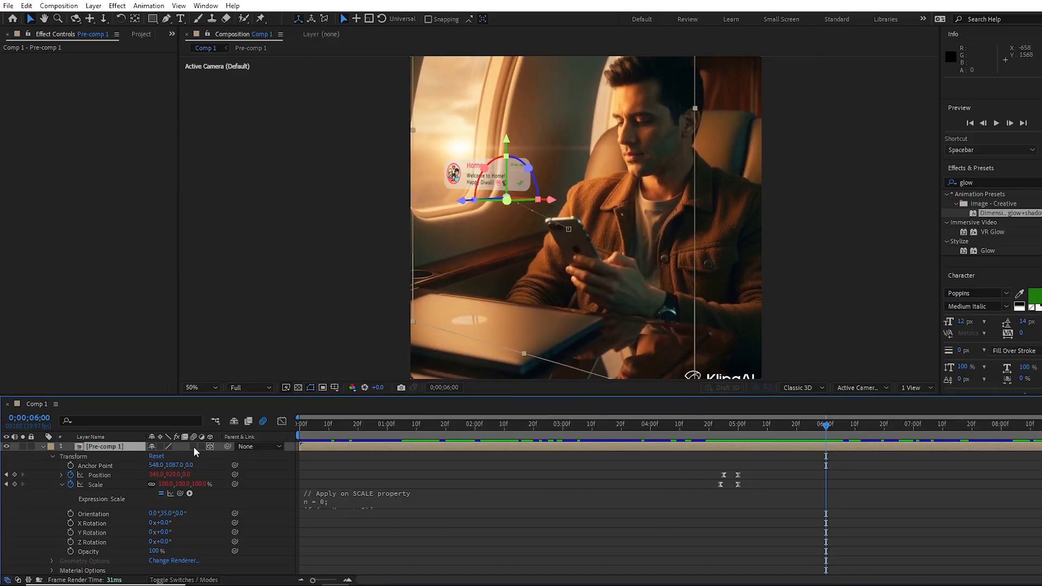
# - Add position and scale keyframes at 0;00;06;00, and paste copies of the starting position and 0% scale keyframes one frame later
pyautogui.click(15, 474)
pyautogui.click(15, 484)
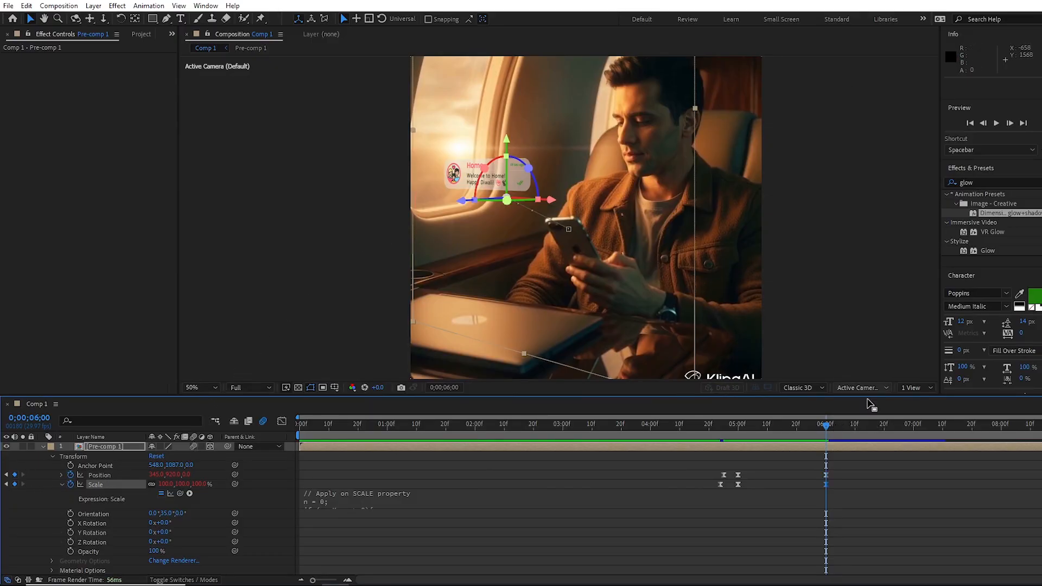
pyautogui.click(827, 426)
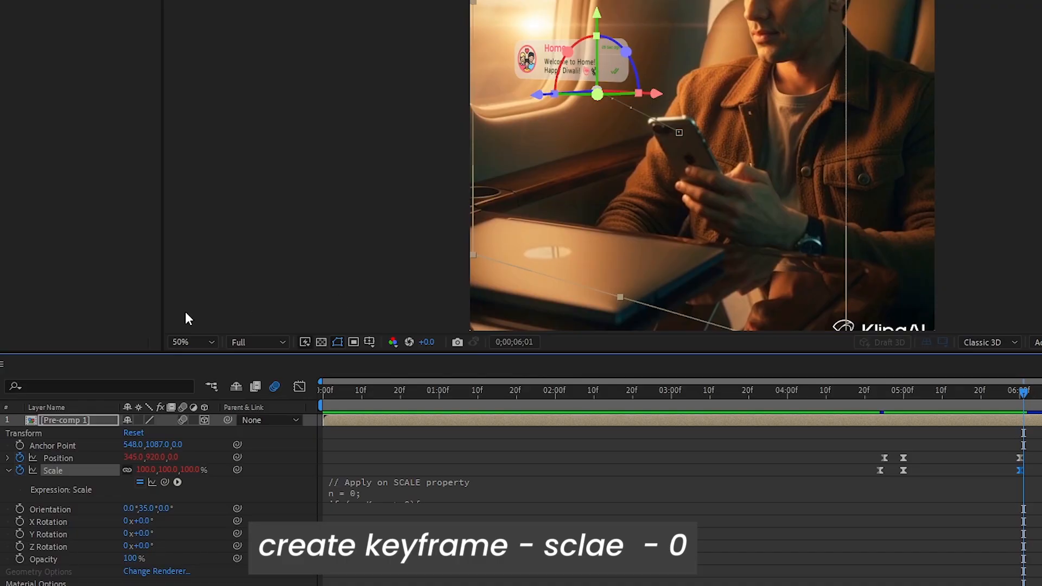
pyautogui.click(884, 458)
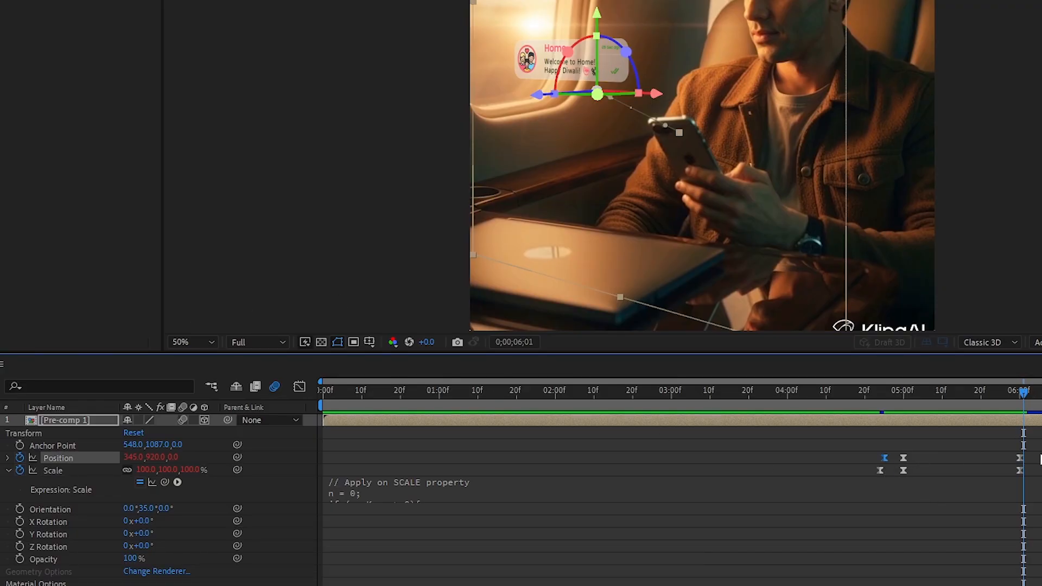
pyautogui.hotkey('ctrl', 'v')
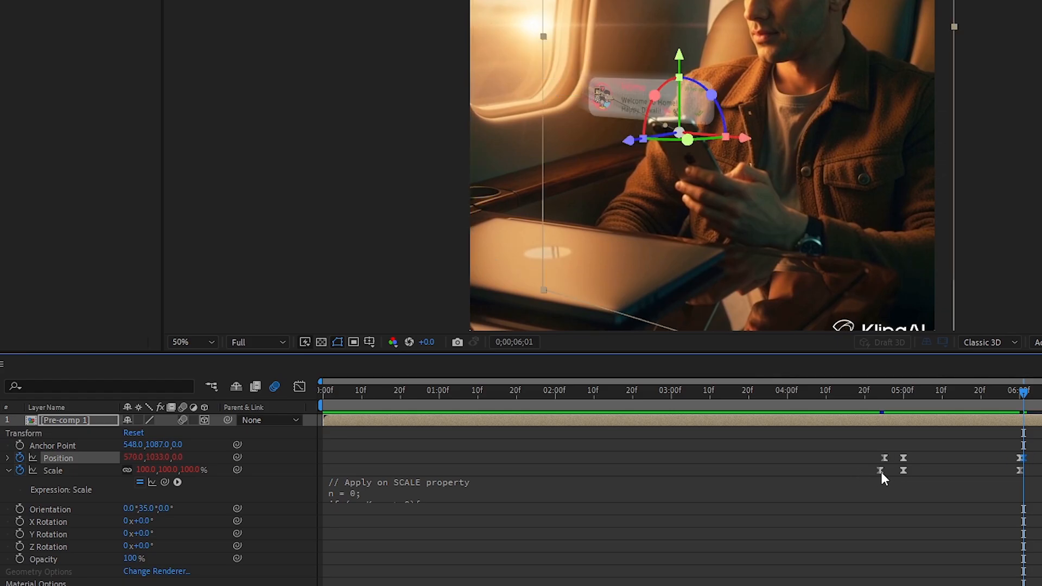
pyautogui.click(880, 471)
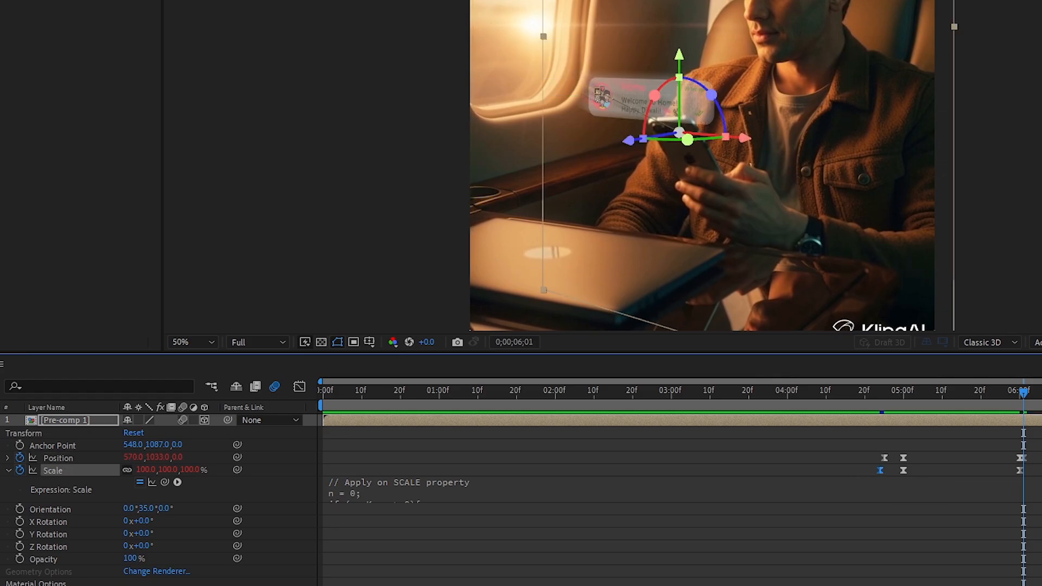
pyautogui.hotkey('ctrl', 'v')
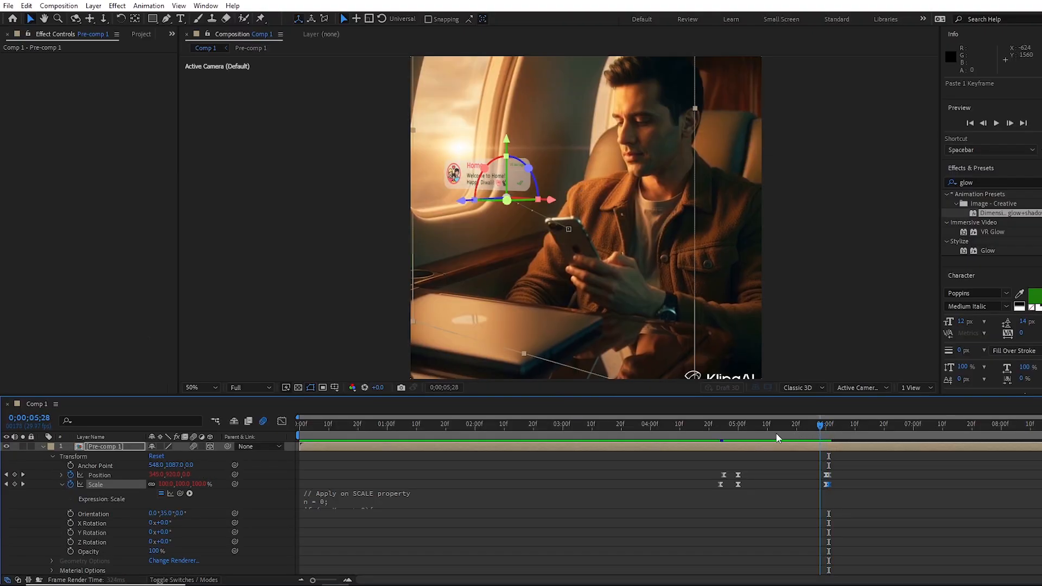
# - Review the animation and move the last position and scale keyframes to 0;00;06;05
pyautogui.moveTo(1024, 404); pyautogui.dragTo(883, 418)
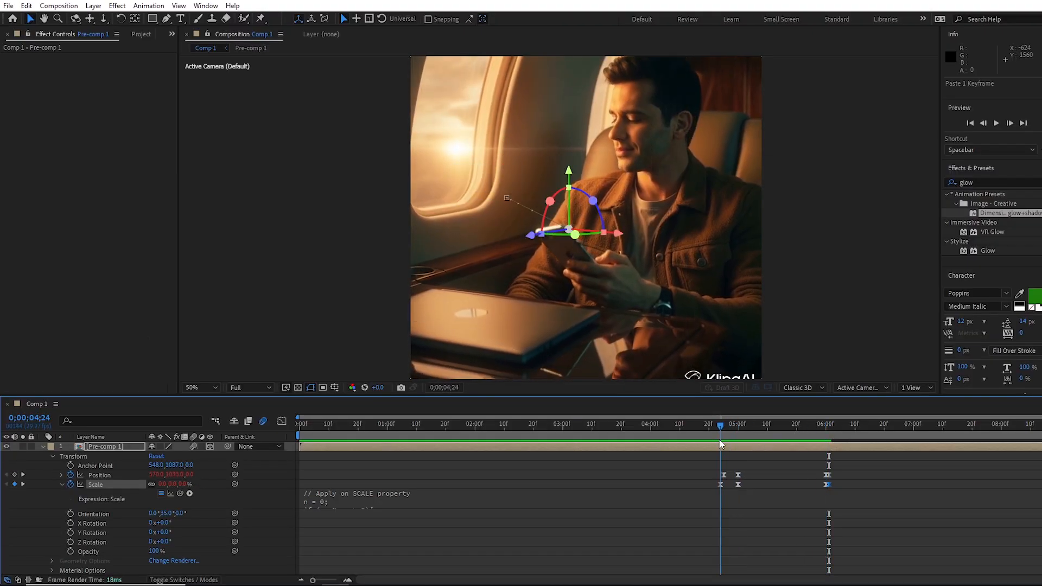
pyautogui.moveTo(720, 444); pyautogui.dragTo(819, 443)
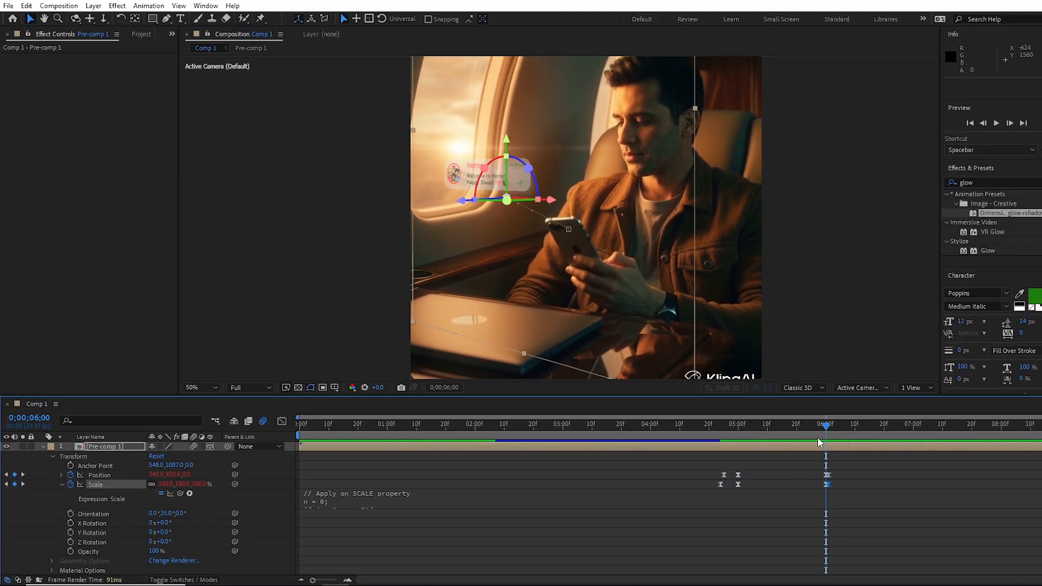
pyautogui.click(348, 580)
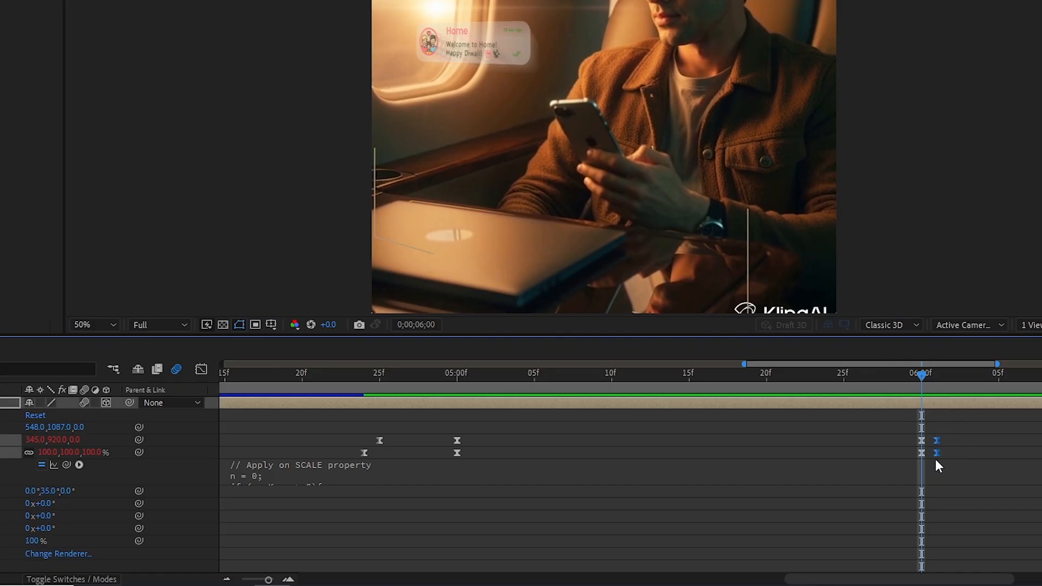
pyautogui.moveTo(837, 484); pyautogui.dragTo(882, 484)
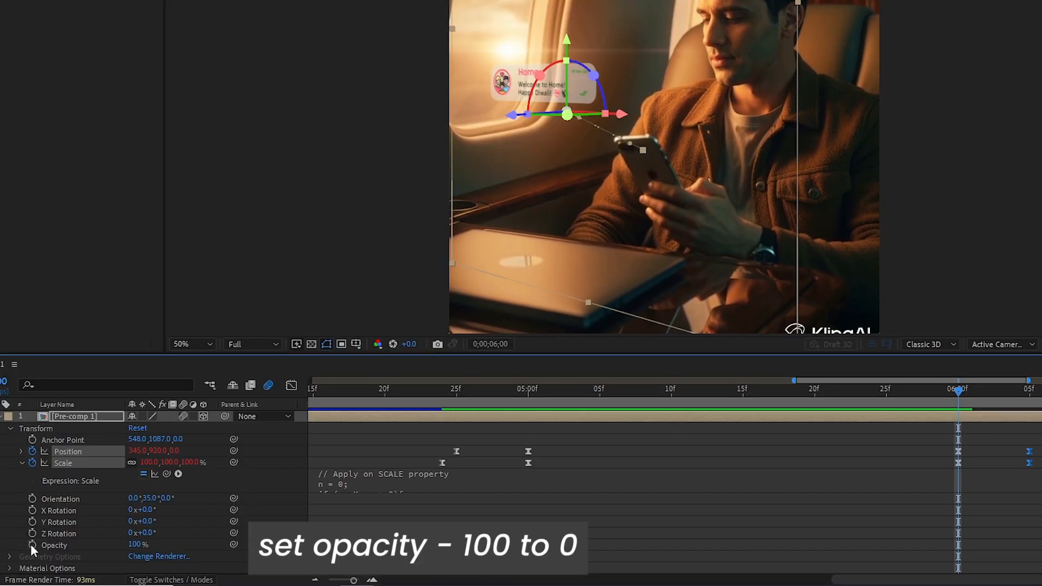
# - Keyframe the opacity from 100% at 0;00;06;00 to 0% at 0;00;06;03, and apply Easy Ease to both keyframes
pyautogui.click(33, 545)
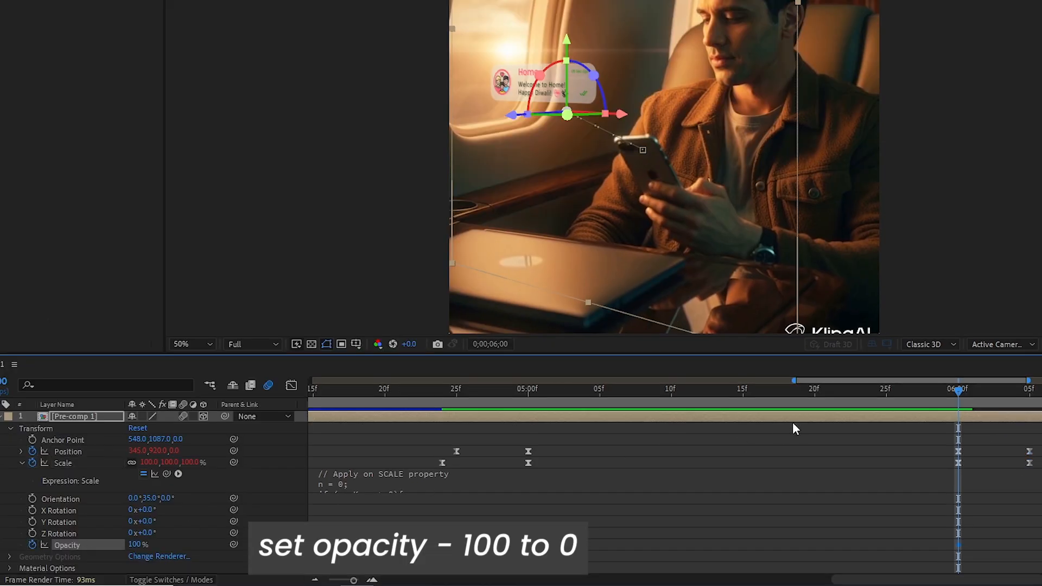
pyautogui.click(1001, 408)
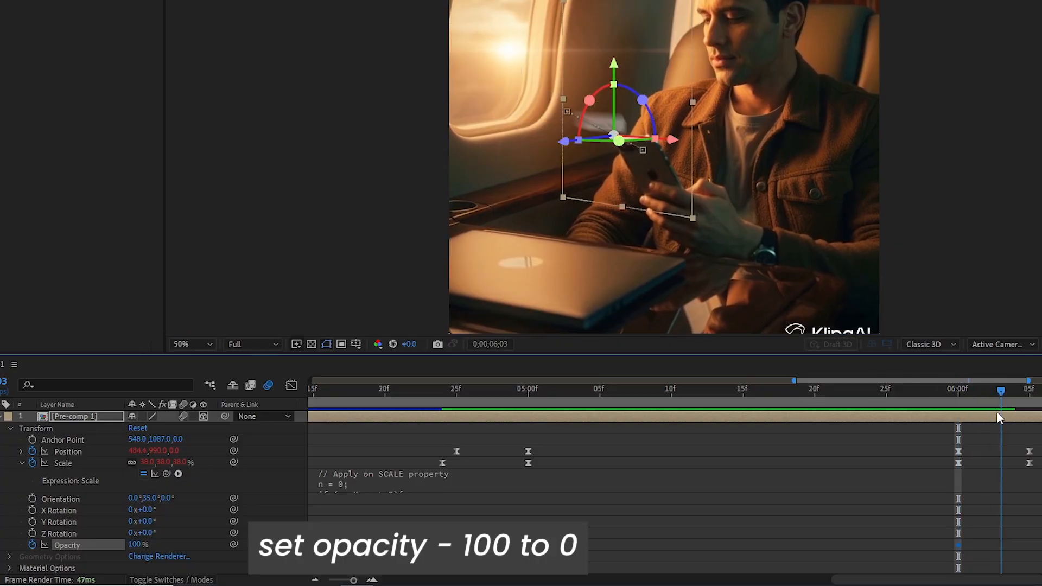
pyautogui.click(132, 544)
pyautogui.write('0')
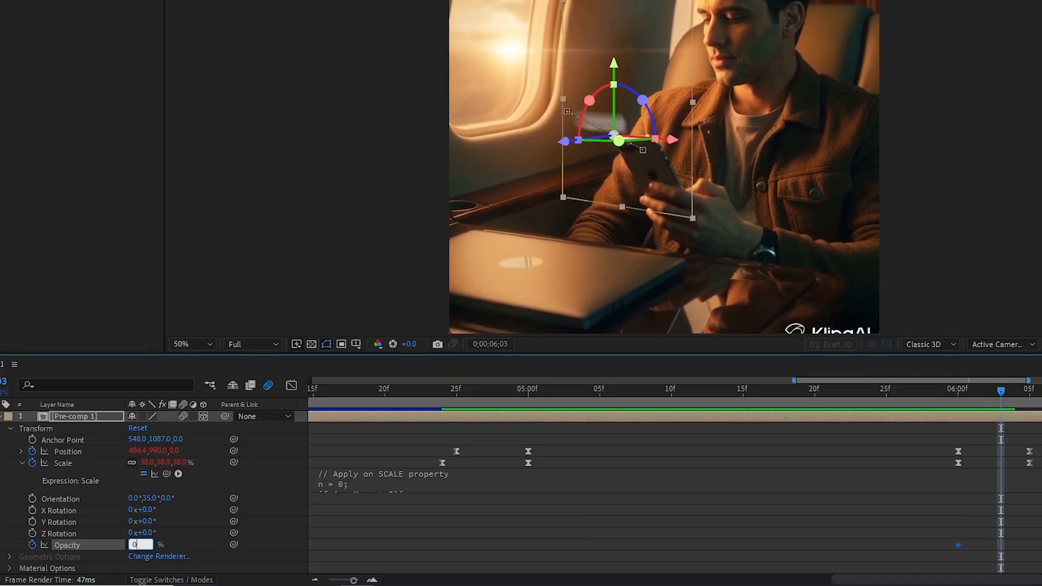
pyautogui.click(205, 540)
pyautogui.moveTo(1027, 544); pyautogui.dragTo(918, 543)
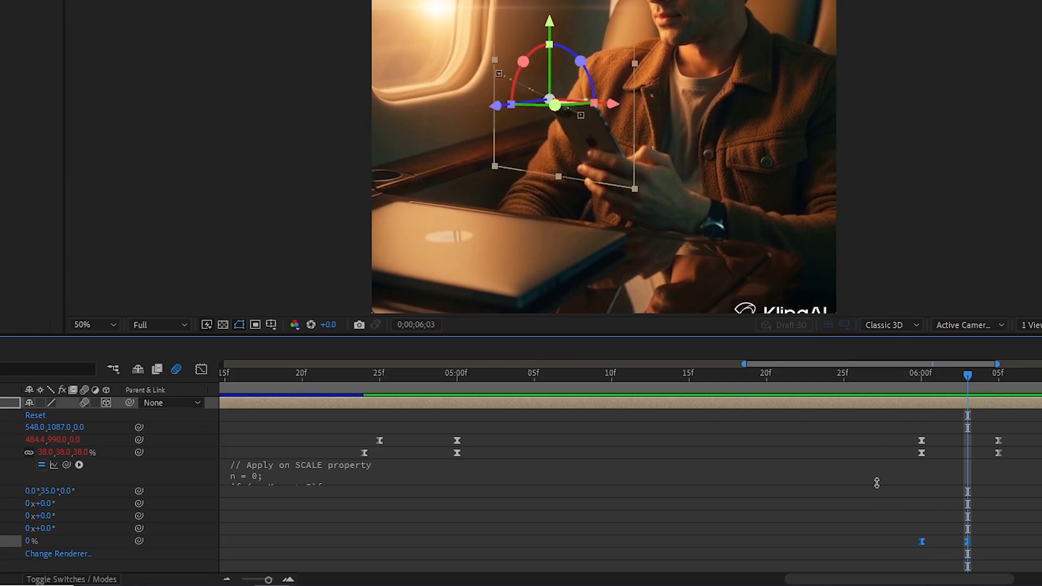
# - Reshape the opacity speed curve in the Graph Editor into a fast start with a gentle slowdown
pyautogui.click(202, 369)
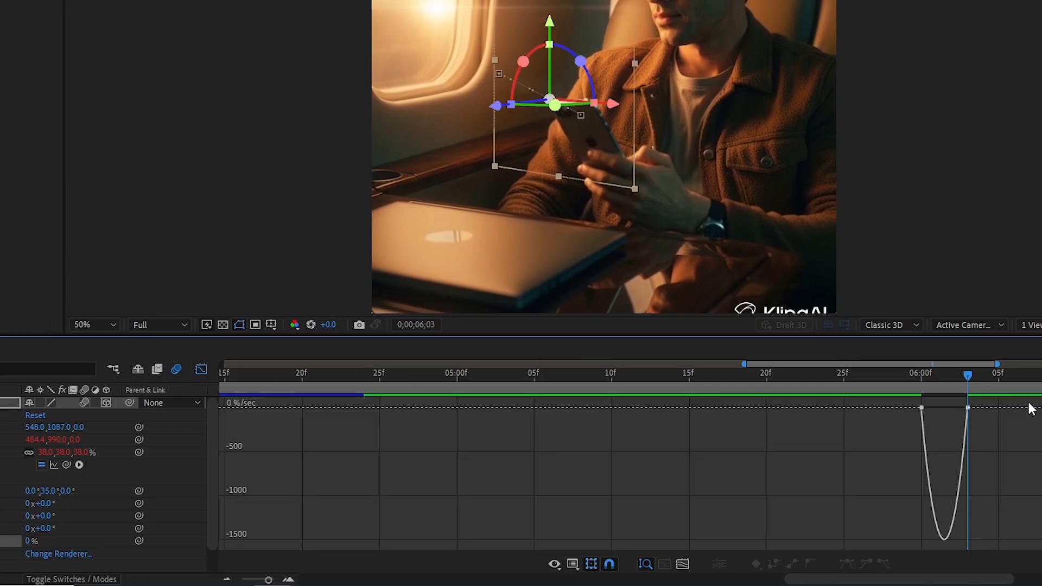
pyautogui.moveTo(1031, 408); pyautogui.dragTo(939, 414)
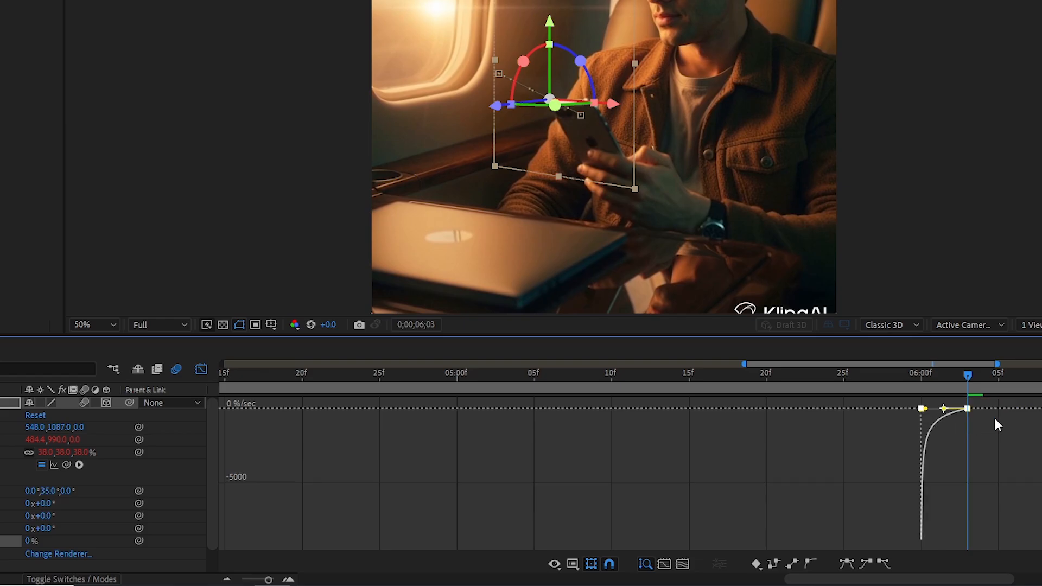
pyautogui.click(201, 371)
# - Shift the last position, scale and opacity keyframes nine frames later, with opacity ending at 0;00;06;12, and preview the exit
pyautogui.moveTo(969, 376); pyautogui.dragTo(1041, 380)
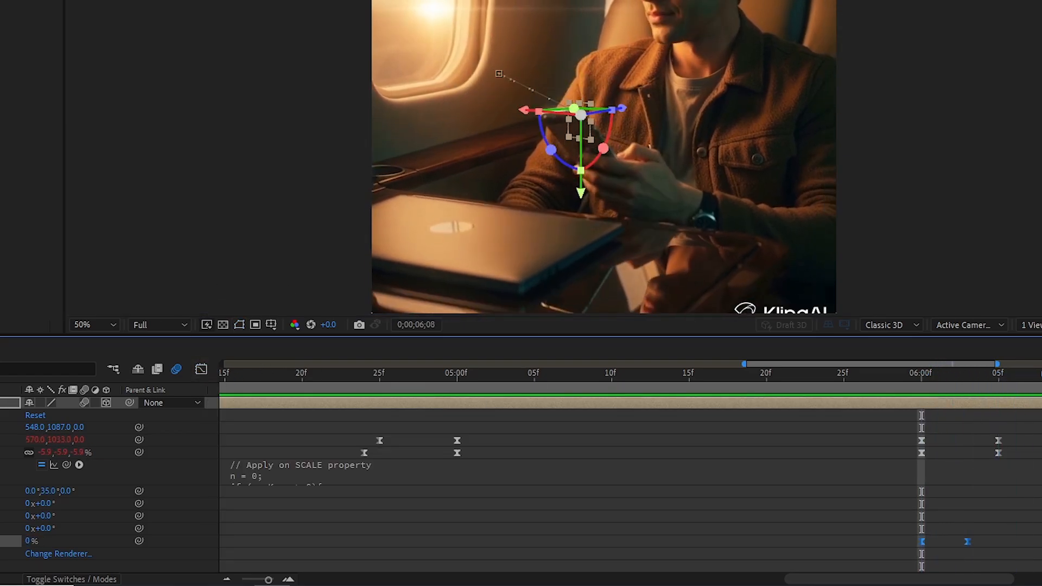
pyautogui.moveTo(265, 579); pyautogui.dragTo(238, 579)
pyautogui.click(998, 375)
pyautogui.moveTo(979, 419); pyautogui.dragTo(967, 542)
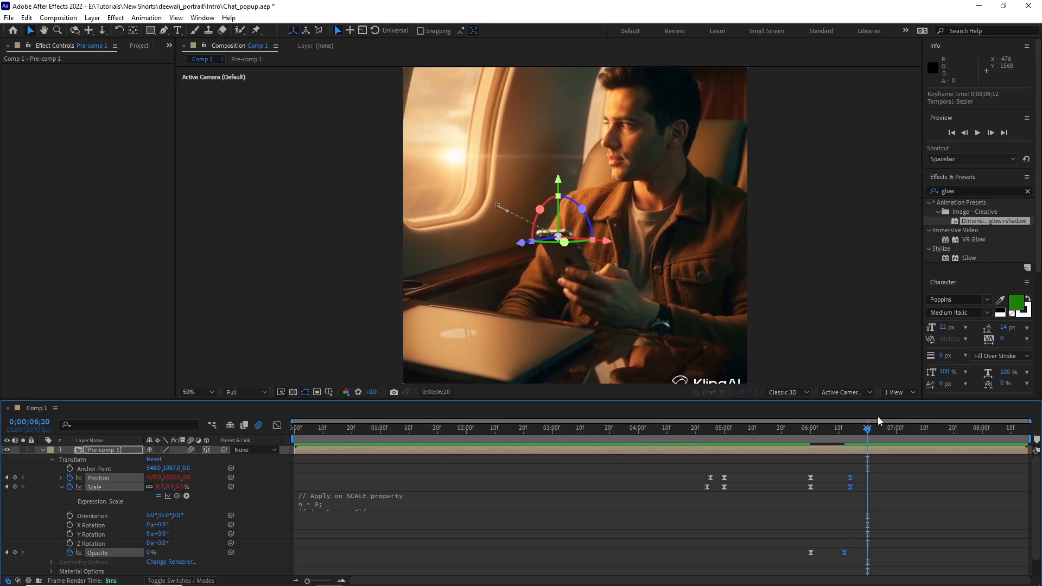
pyautogui.moveTo(868, 426); pyautogui.dragTo(793, 426)
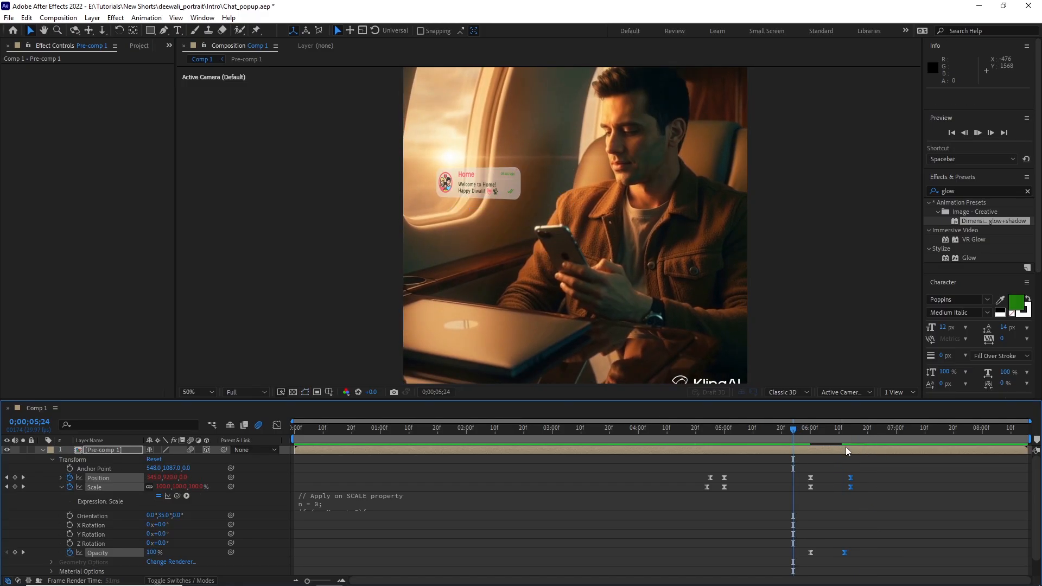
pyautogui.press('space')
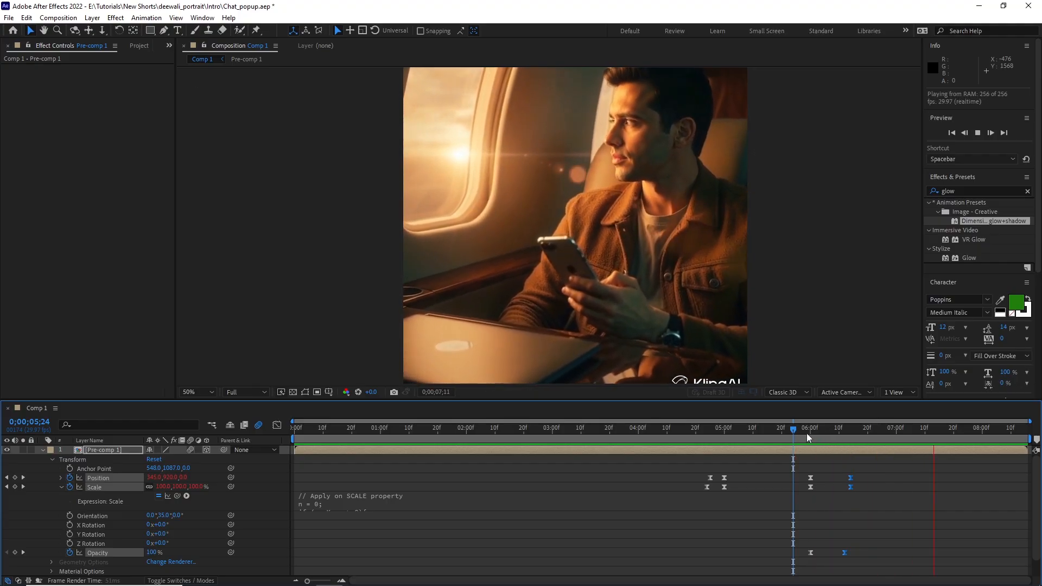
# - Move the 100% opacity keyframe to 0;00;06;05 and check the fade-out frame by frame
pyautogui.moveTo(793, 429); pyautogui.dragTo(827, 438)
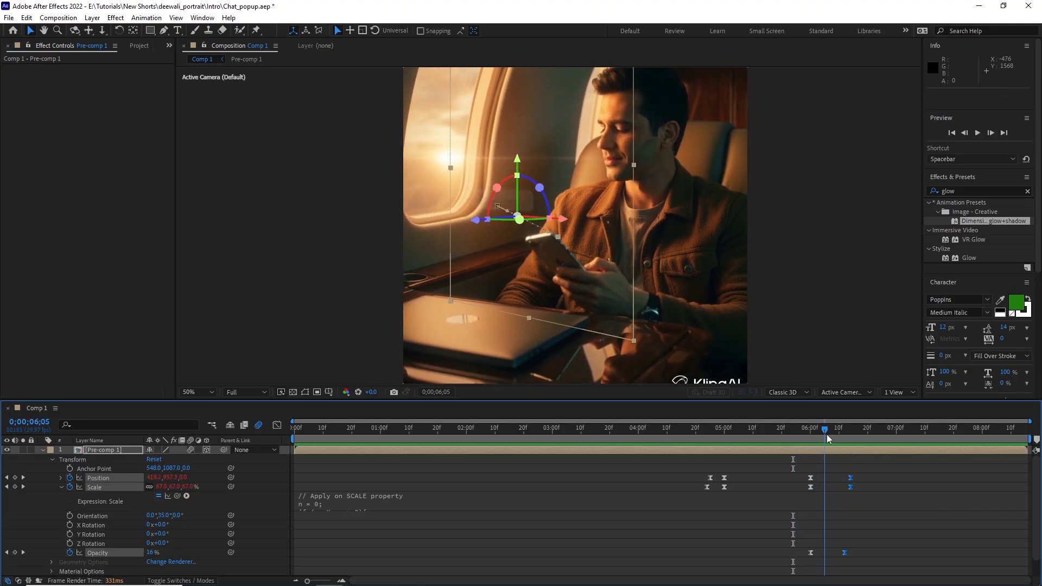
pyautogui.click(816, 532)
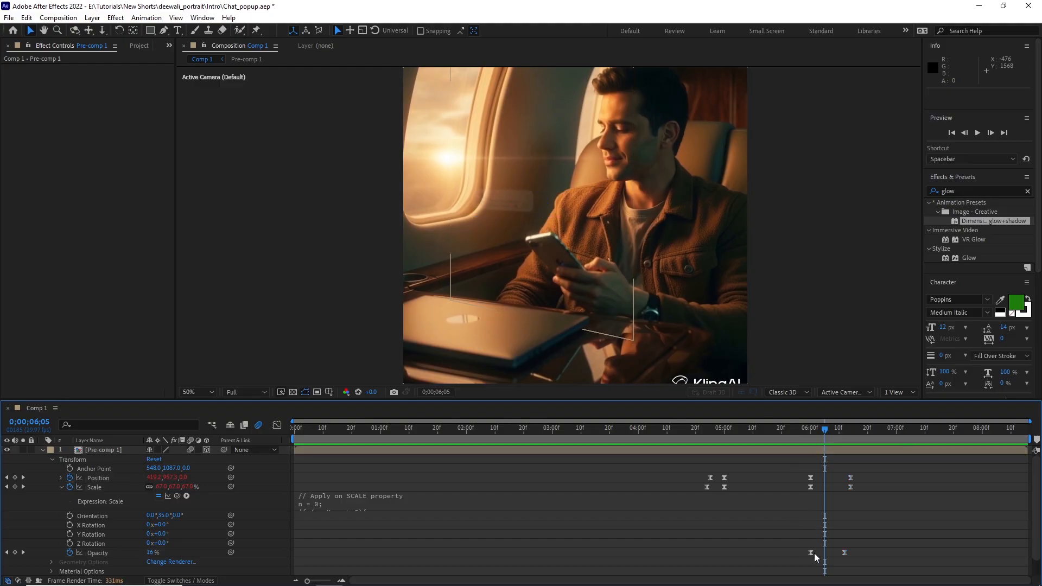
pyautogui.click(811, 553)
pyautogui.moveTo(818, 554); pyautogui.dragTo(826, 554)
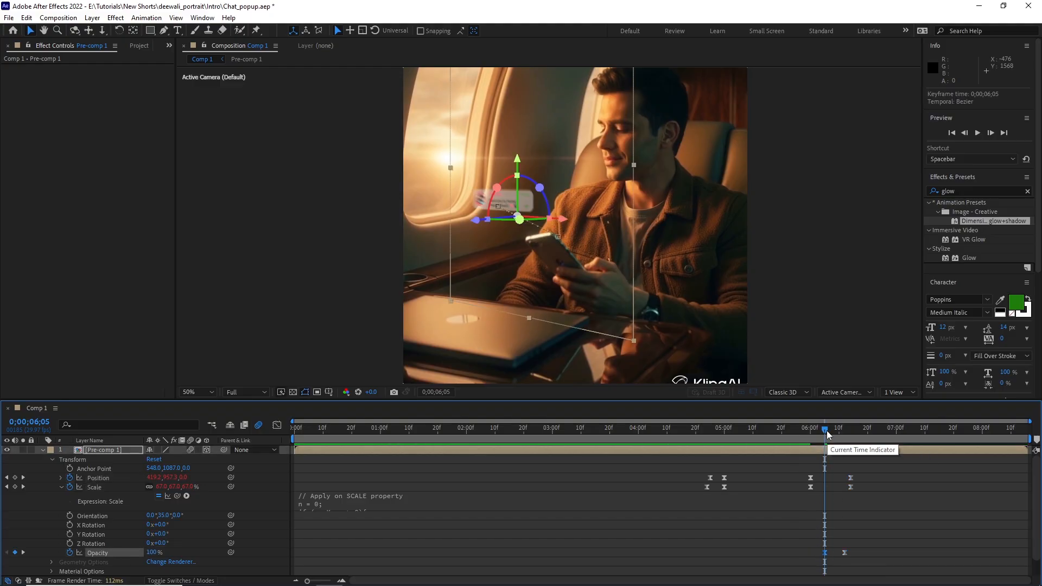
pyautogui.moveTo(827, 428); pyautogui.dragTo(839, 429)
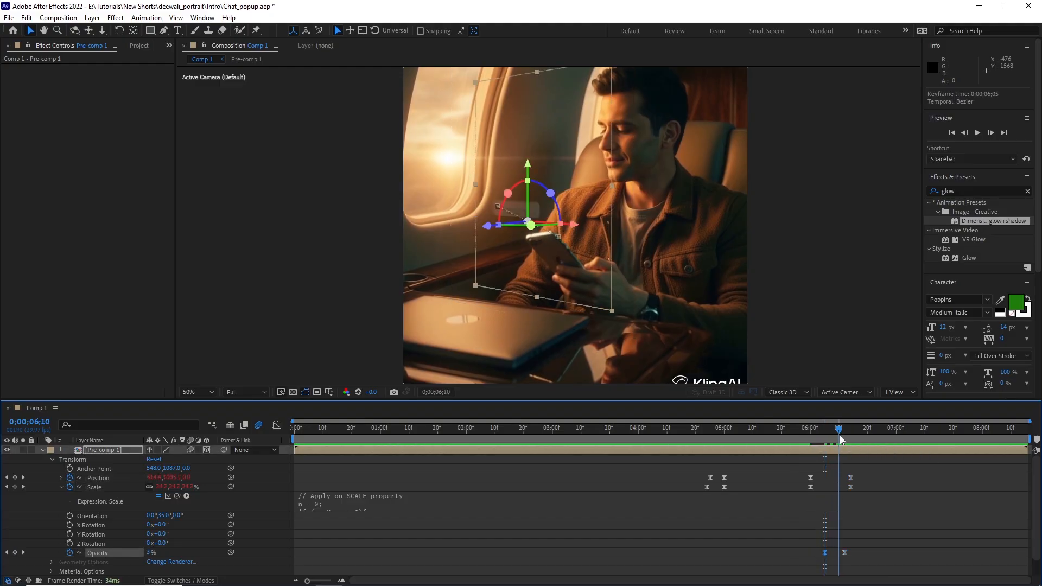
# - Move the 0% opacity keyframe to 0;00;06;10 and preview the animation
pyautogui.click(845, 553)
pyautogui.moveTo(843, 557); pyautogui.dragTo(840, 556)
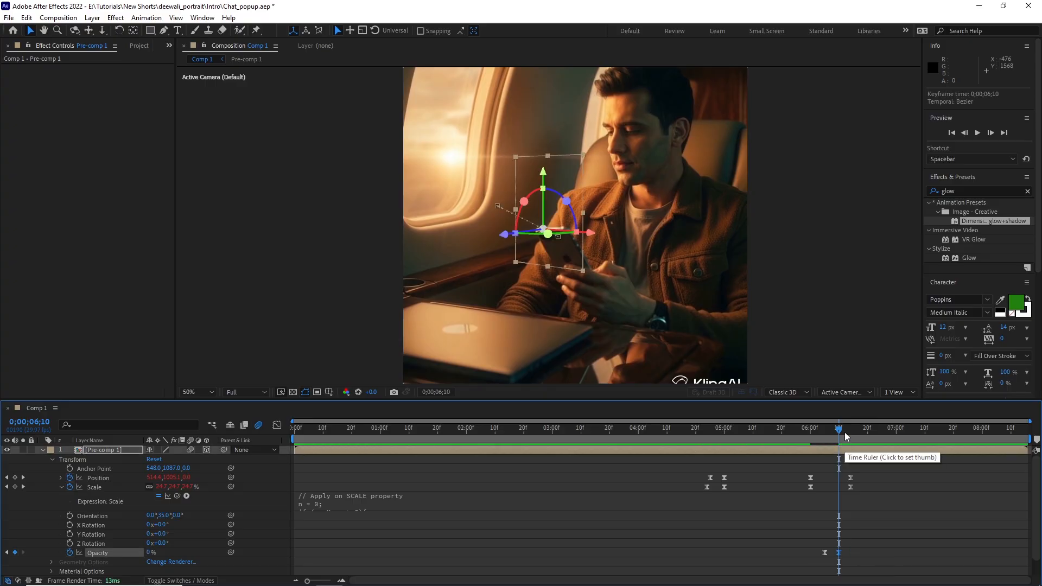
pyautogui.moveTo(838, 434); pyautogui.dragTo(827, 438)
pyautogui.press('space')
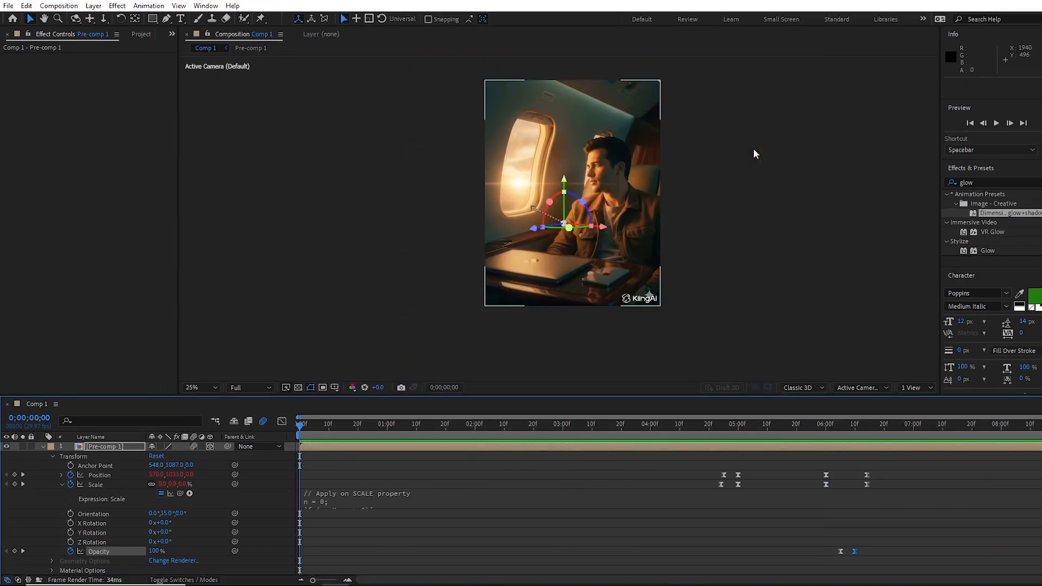
pyautogui.press('space')
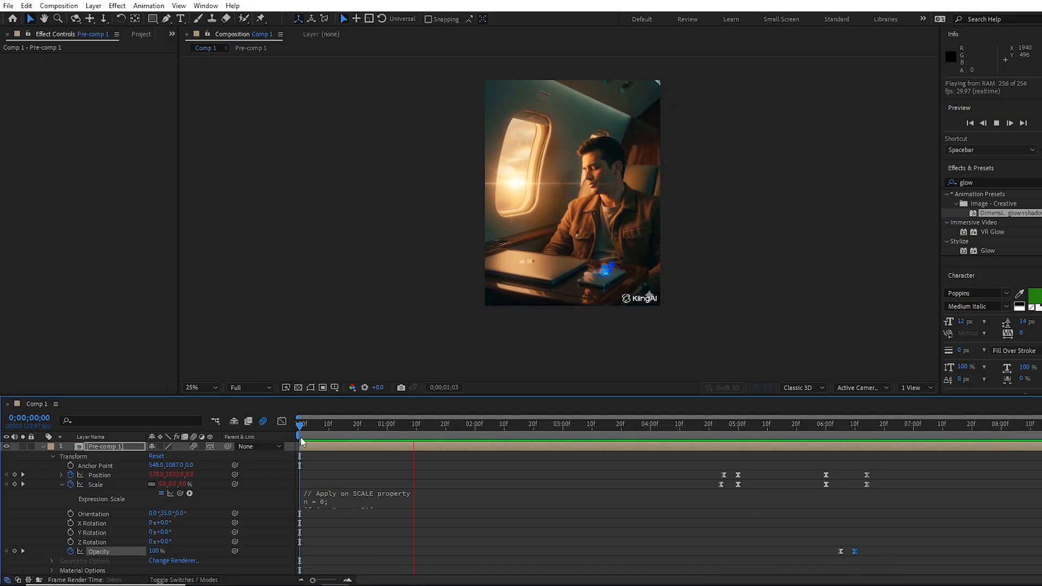
# - Shift all the exit position, scale and opacity keyframes together so the exit starts at 0;00;07;00, and preview it
pyautogui.moveTo(299, 427); pyautogui.dragTo(822, 577)
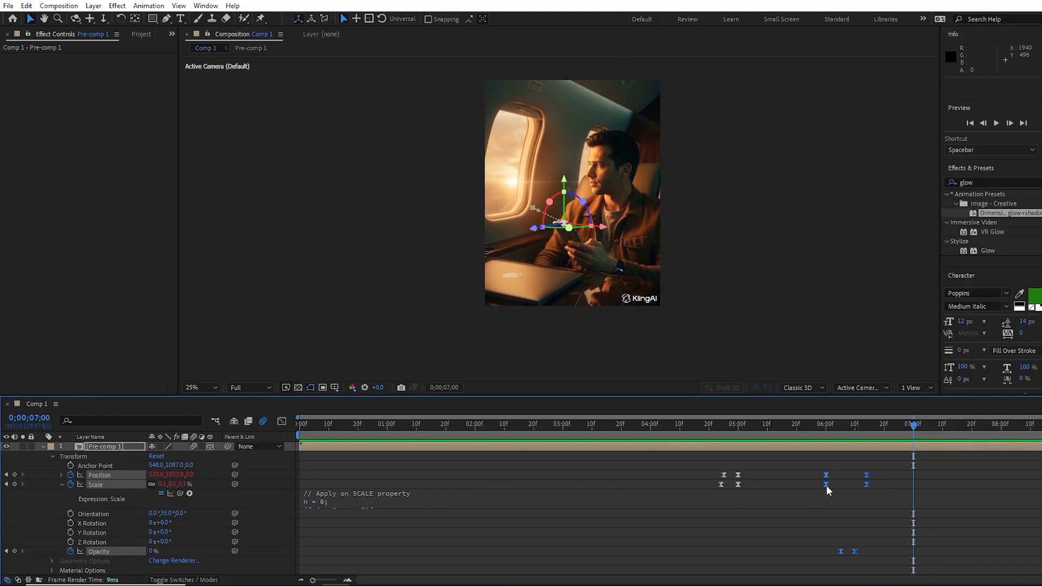
pyautogui.moveTo(827, 490); pyautogui.dragTo(913, 491)
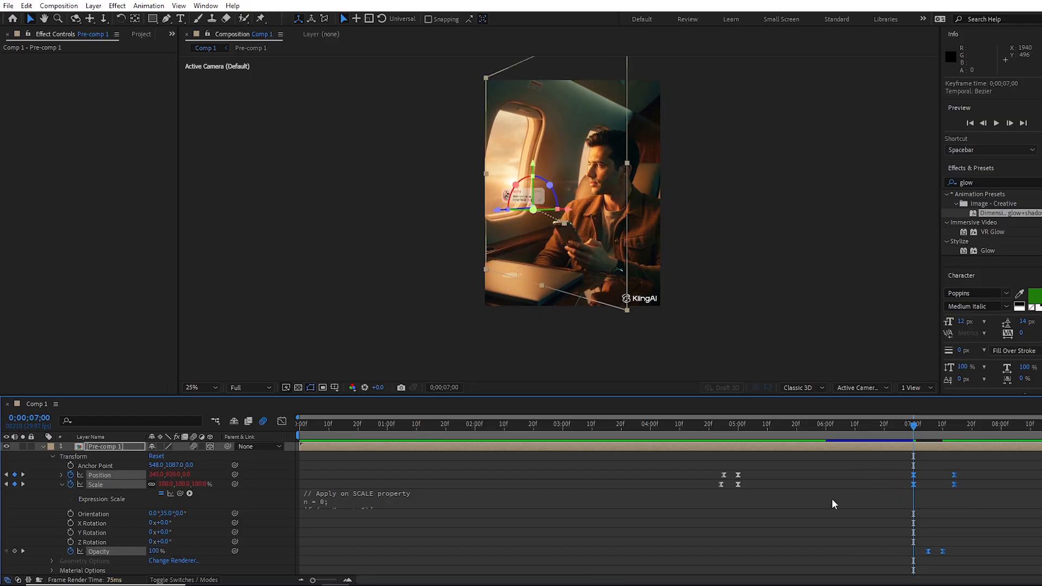
pyautogui.press('space')
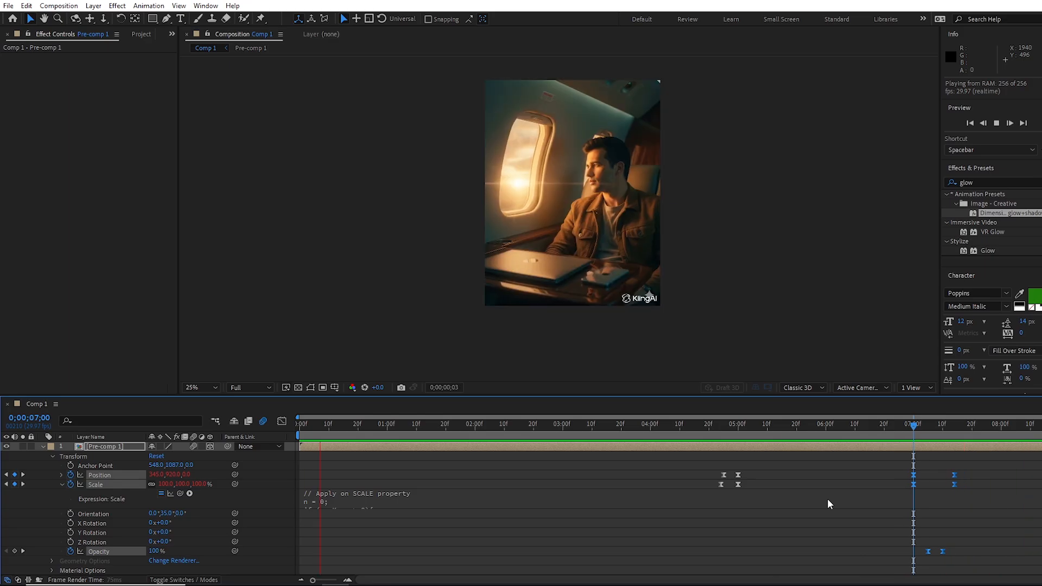
# - Tighten the exit by moving the last position and scale keyframes earlier, start the opacity fade at 0;00;07;04, and preview
pyautogui.moveTo(917, 431); pyautogui.dragTo(942, 430)
pyautogui.moveTo(968, 470); pyautogui.dragTo(926, 551)
pyautogui.moveTo(943, 429); pyautogui.dragTo(911, 436)
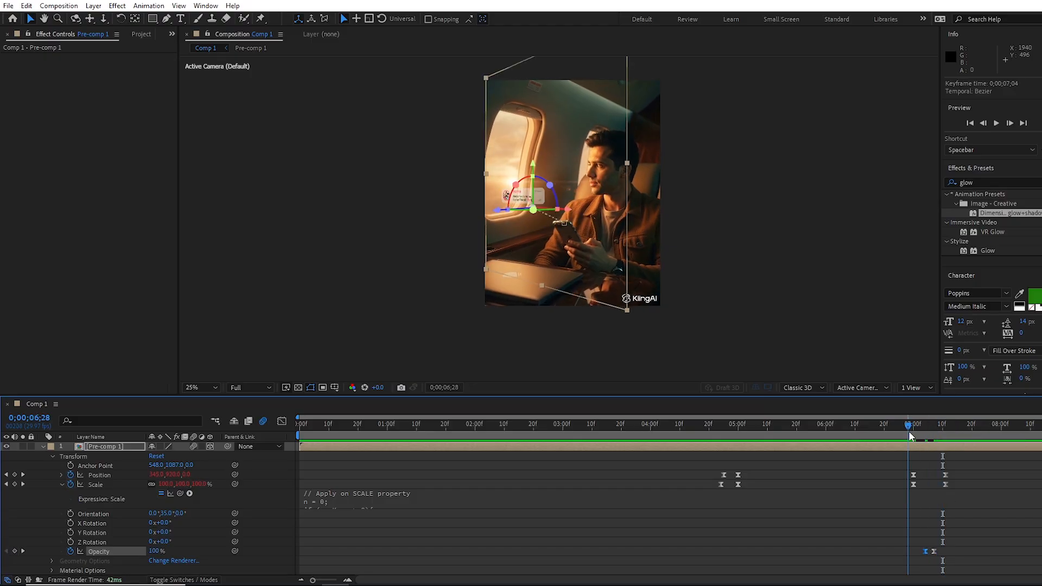
pyautogui.press('space')
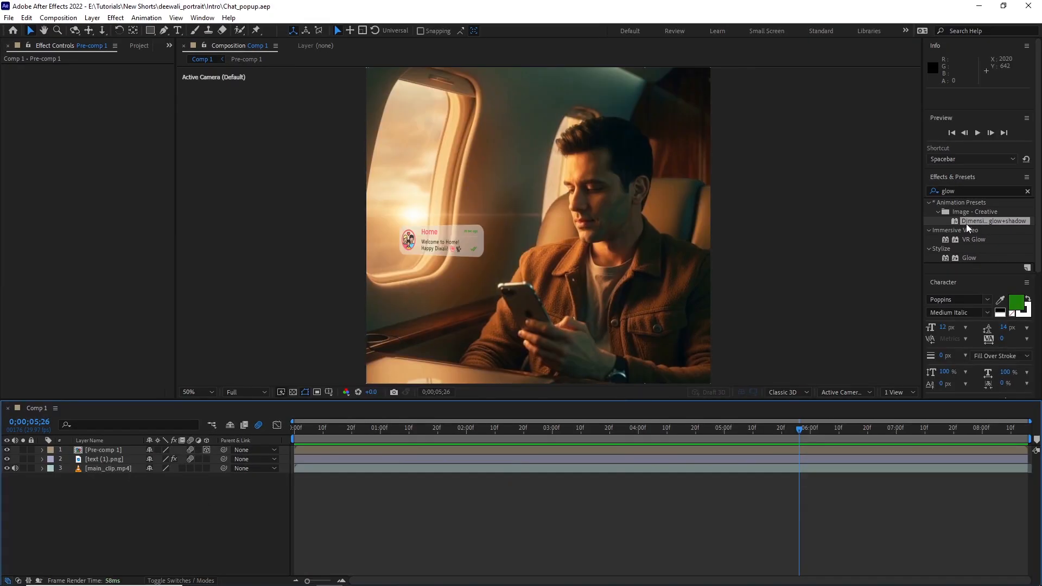
# - Apply the glow+shadow animation preset to the Pre-comp 1 layer and set its shadow colour to dark teal
pyautogui.moveTo(969, 228); pyautogui.dragTo(88, 451)
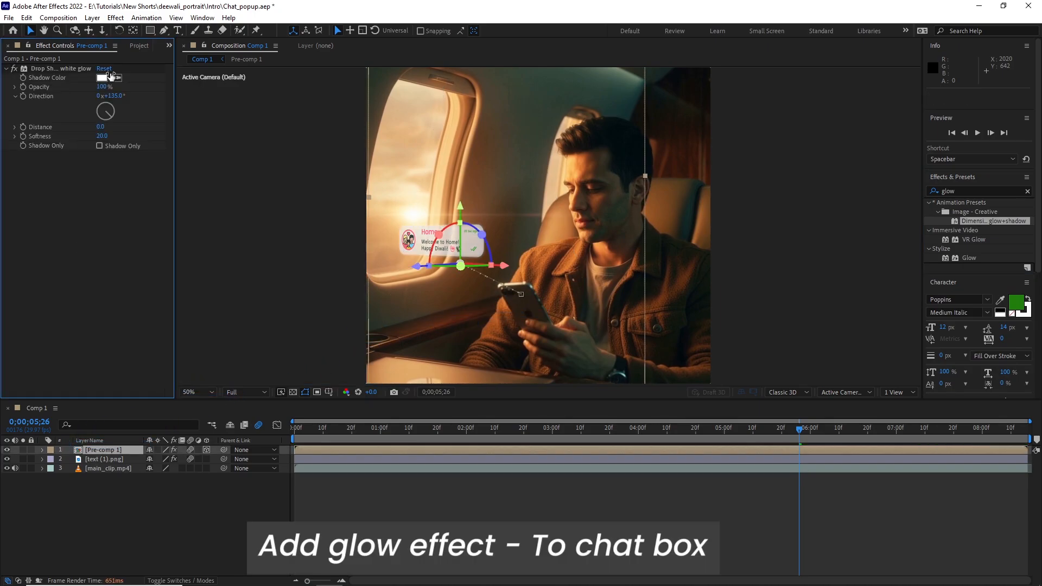
pyautogui.click(102, 78)
pyautogui.click(830, 254)
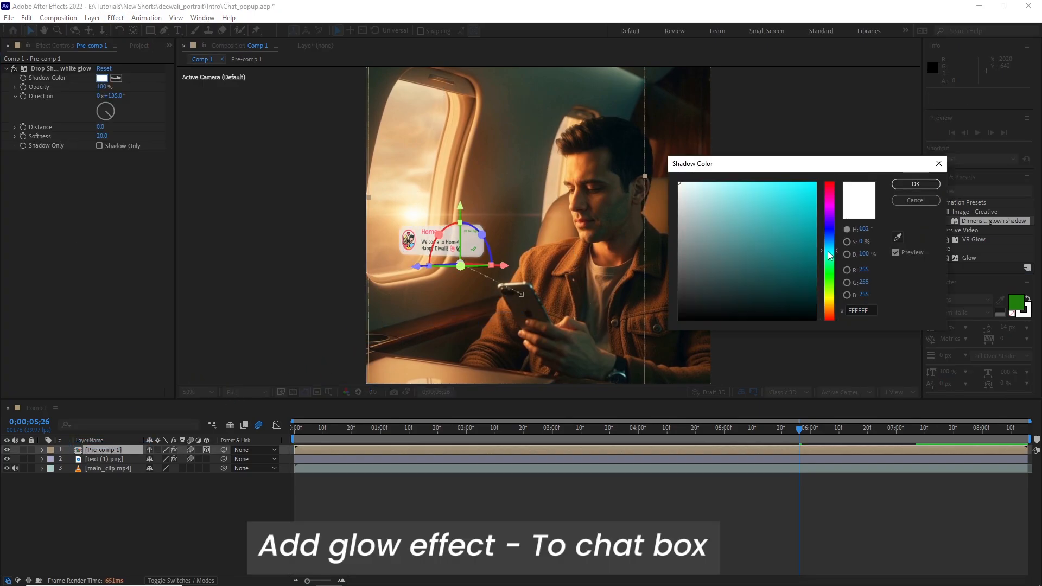
pyautogui.click(915, 184)
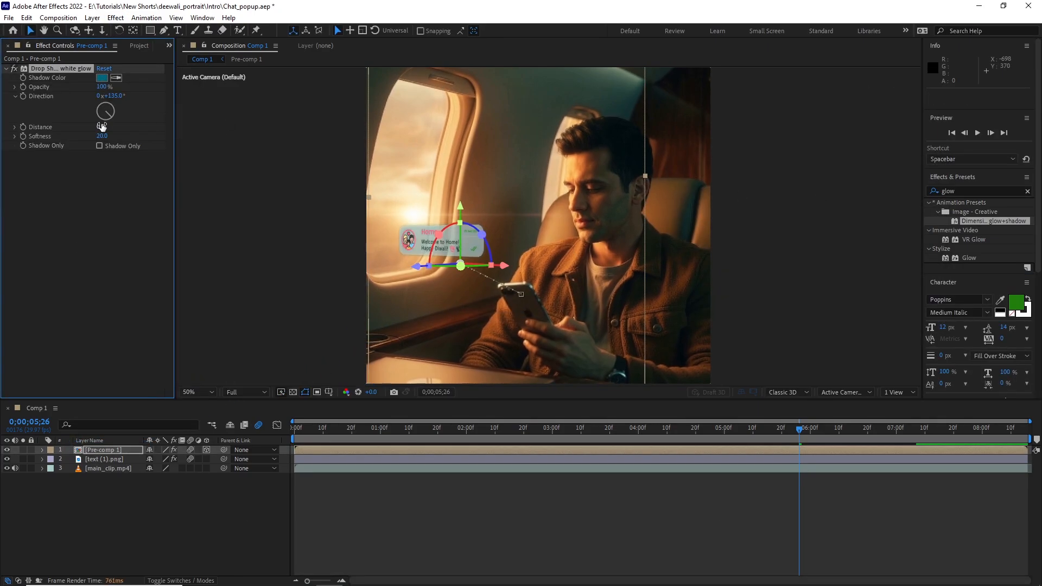
# - Set the glow's softness to 147 and distance to 0, and change its shadow colour to white (FFFFFF)
pyautogui.moveTo(101, 127); pyautogui.dragTo(218, 127)
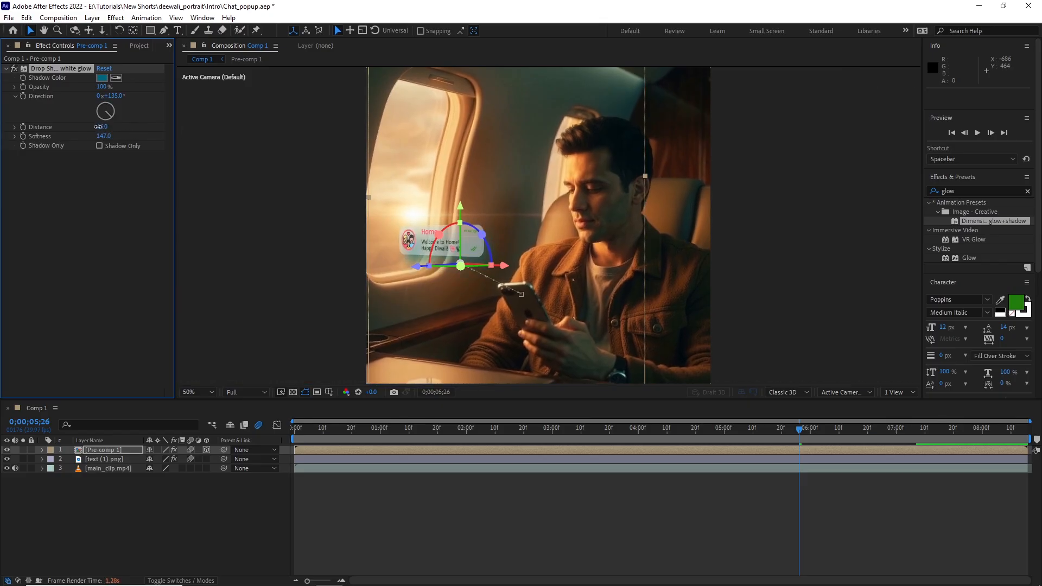
pyautogui.moveTo(103, 127); pyautogui.dragTo(81, 128)
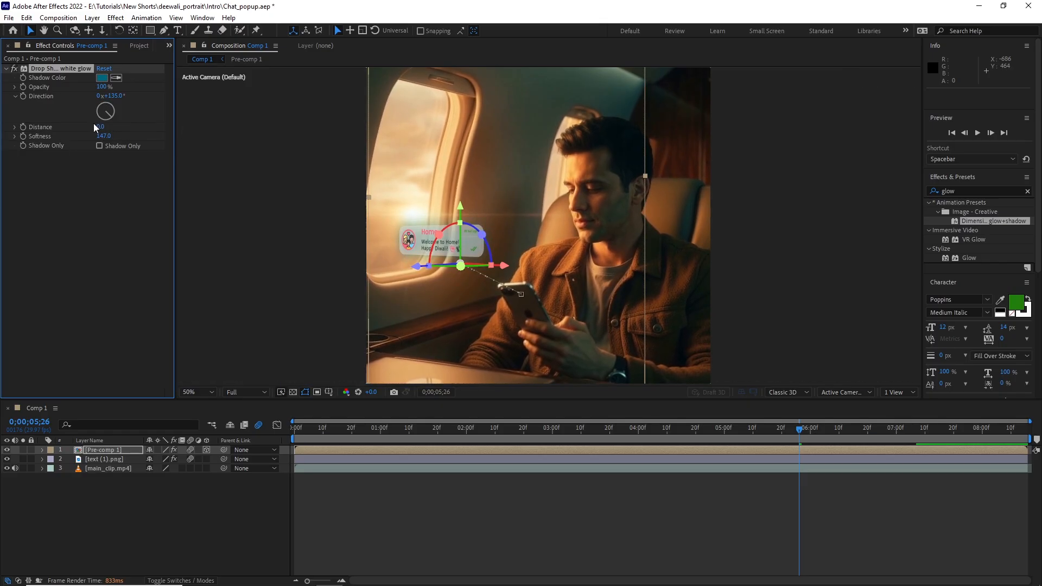
pyautogui.click(102, 78)
pyautogui.moveTo(711, 198); pyautogui.dragTo(678, 183)
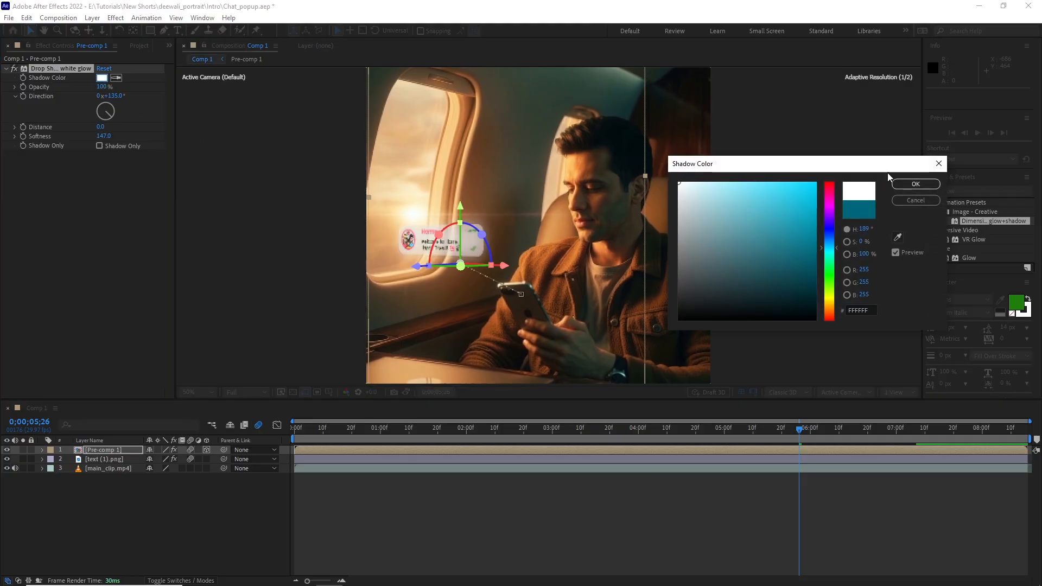
pyautogui.click(914, 184)
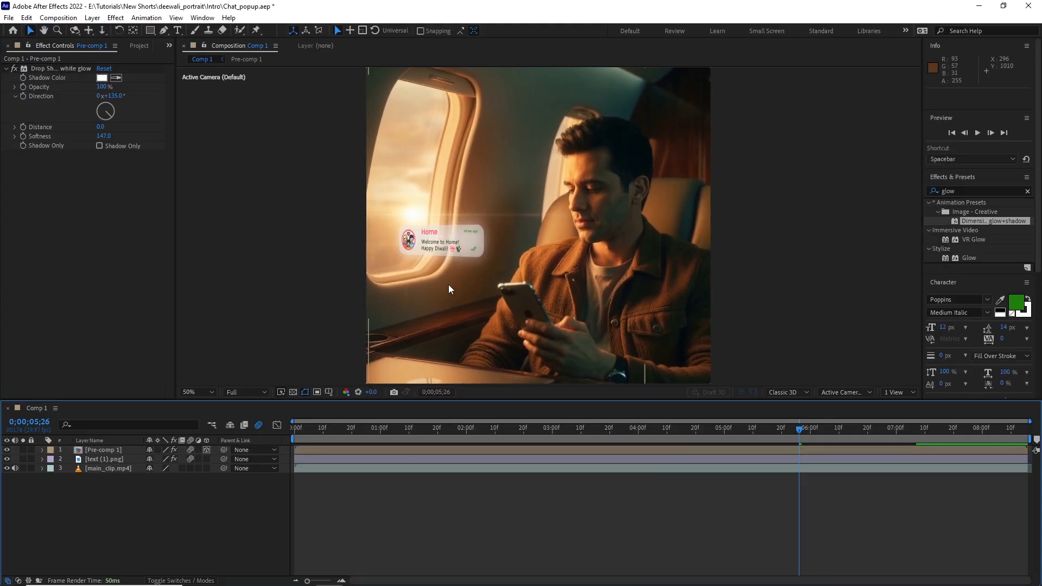
# - Lower the white glow's opacity to 50% while viewing the message box up close
pyautogui.press('.')
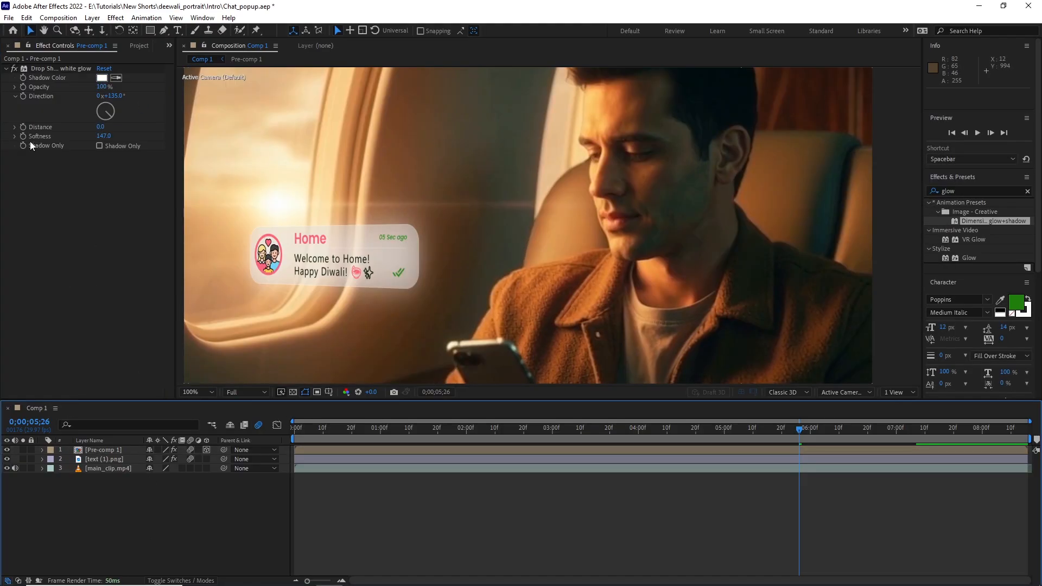
pyautogui.click(104, 86)
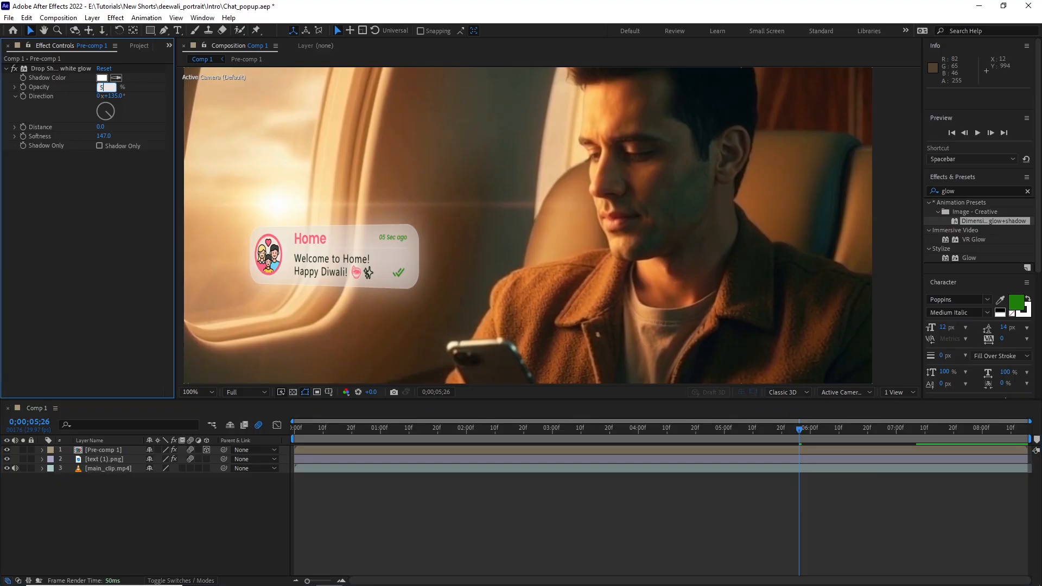
pyautogui.write('59')
pyautogui.press('Return')
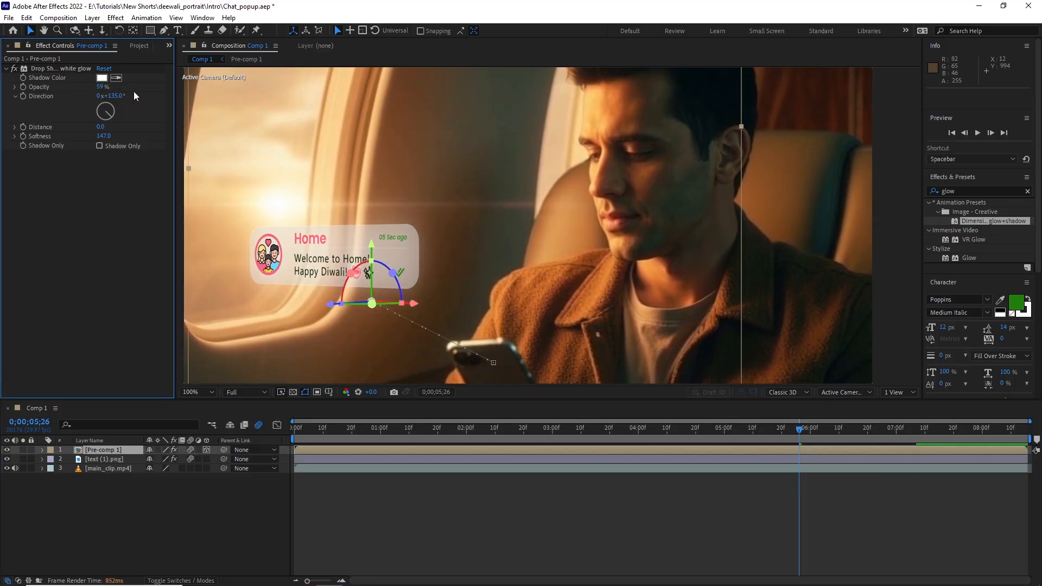
pyautogui.click(102, 87)
# - Change the glow's shadow colour to a very pale blue
pyautogui.click(101, 78)
pyautogui.click(827, 245)
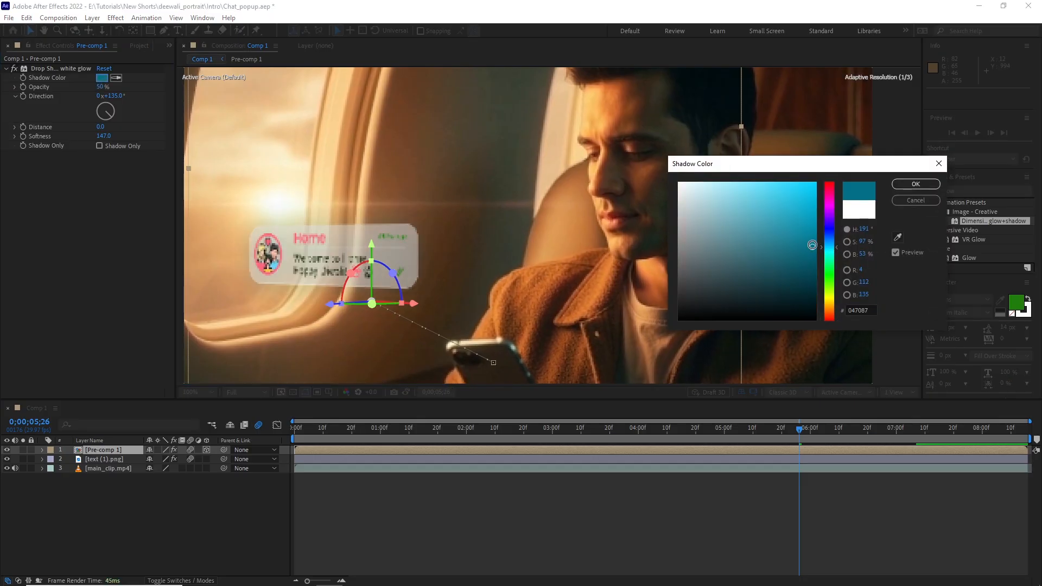
pyautogui.moveTo(691, 206); pyautogui.dragTo(682, 196)
pyautogui.click(915, 184)
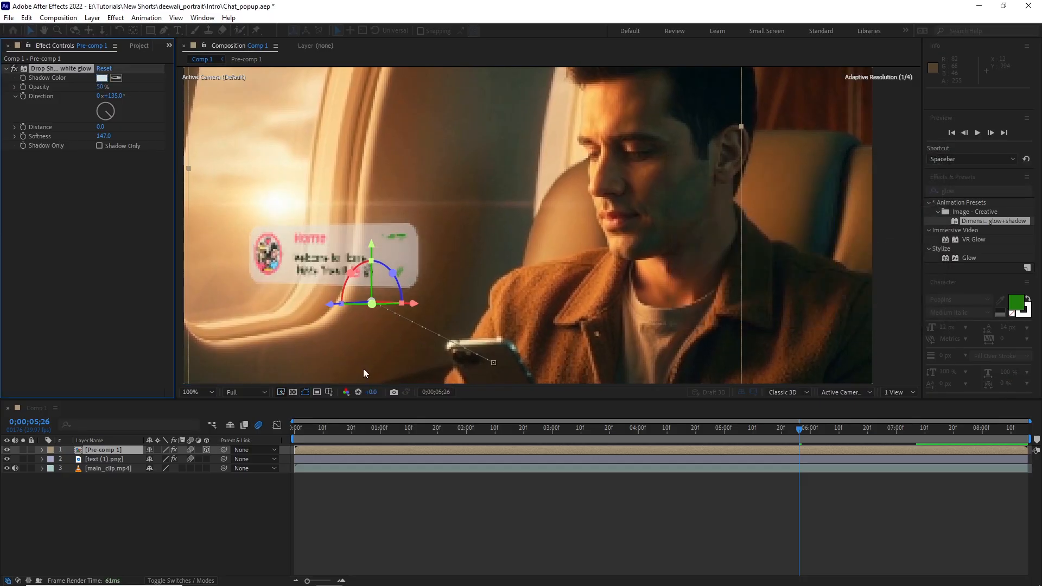
# - Deselect the layer and check the glowing message box at several points, including 0;00;06;27
pyautogui.click(167, 507)
pyautogui.press('pageup')
pyautogui.press('pageup')
pyautogui.press('pageup')
pyautogui.click(891, 430)
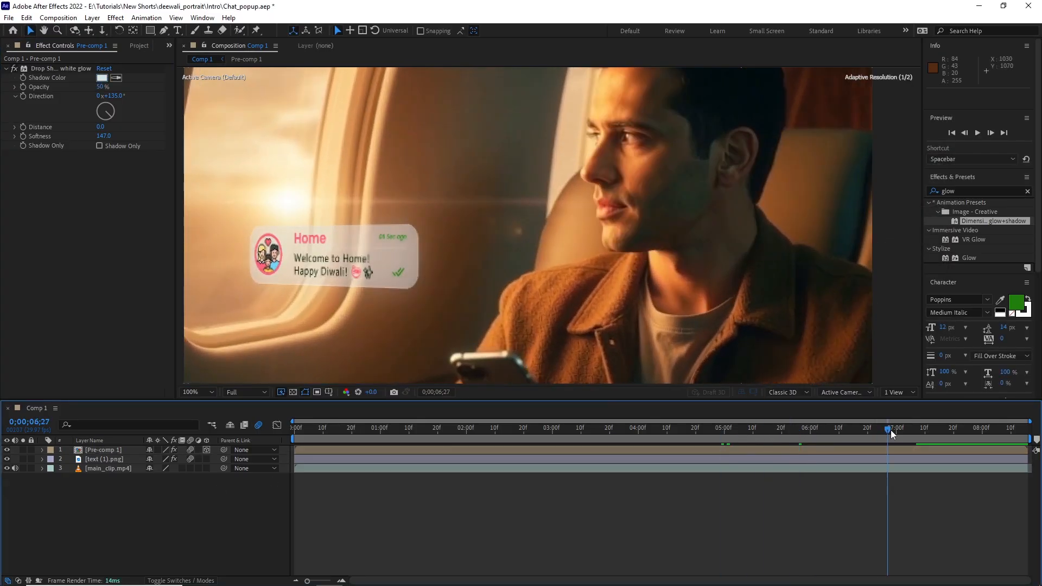